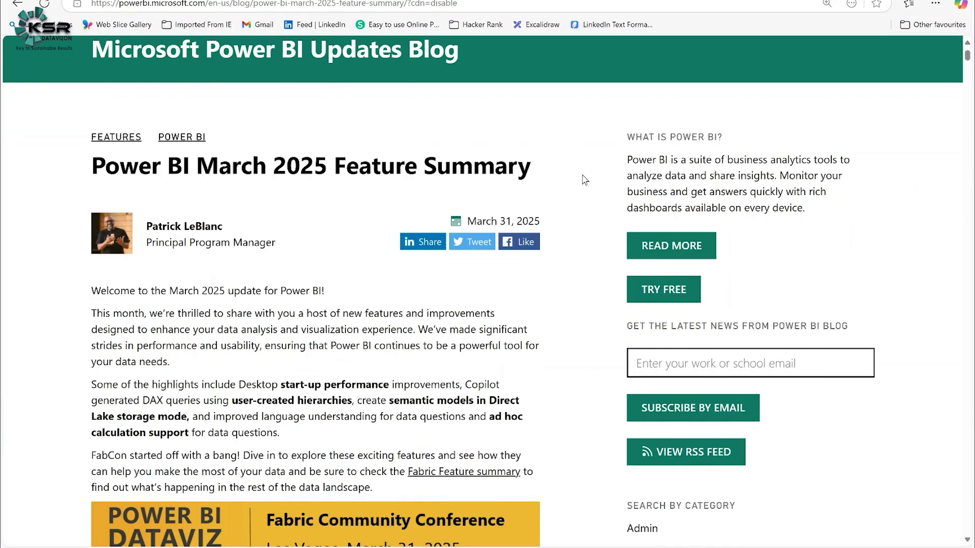
- Read the introduction and the contents list of the Power BI March 2025 Feature Summary
scroll(584, 180, down, 4)
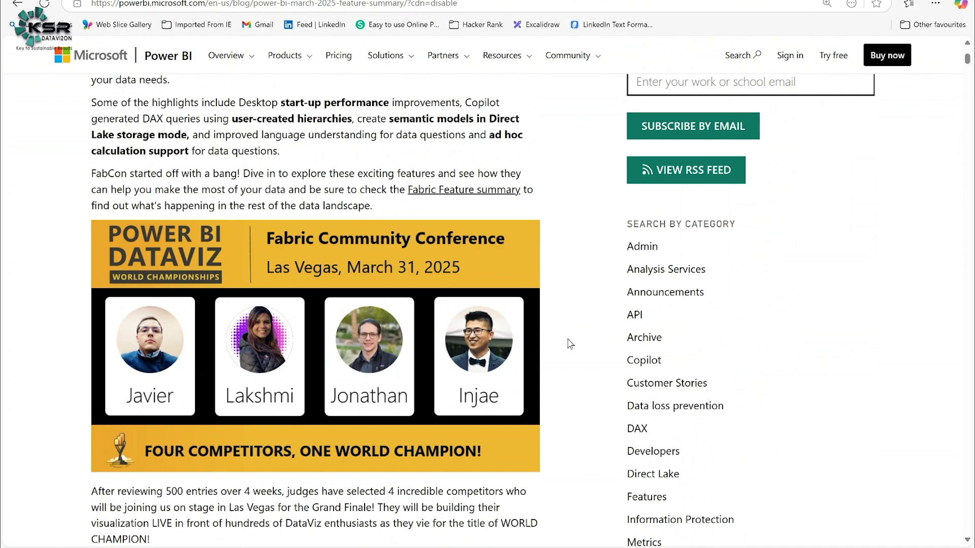
scroll(577, 346, down, 5)
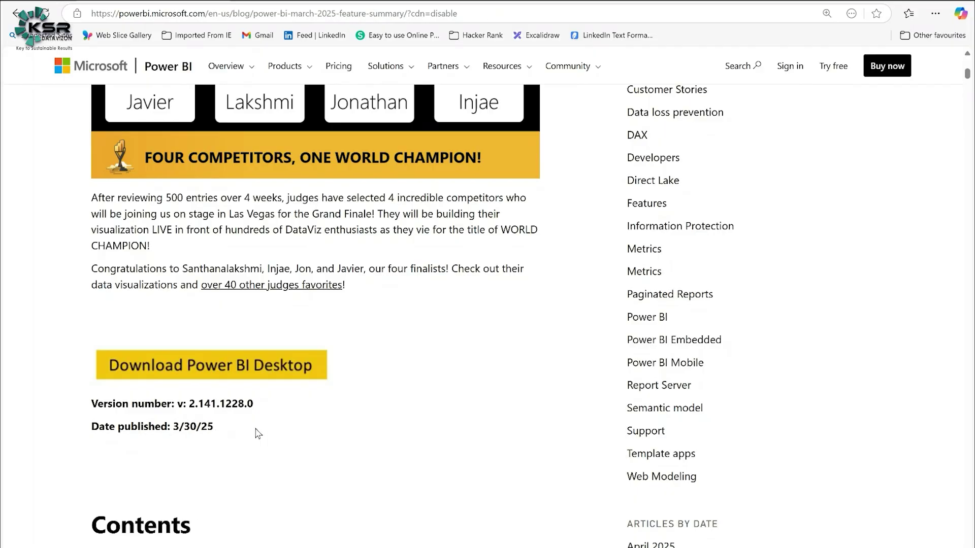
scroll(277, 426, down, 4)
scroll(271, 370, down, 4)
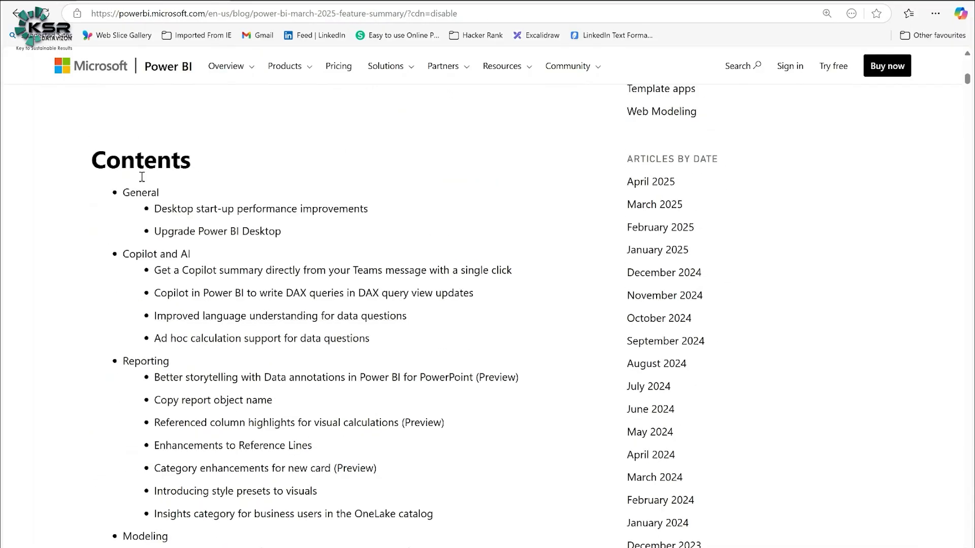
scroll(93, 255, down, 3)
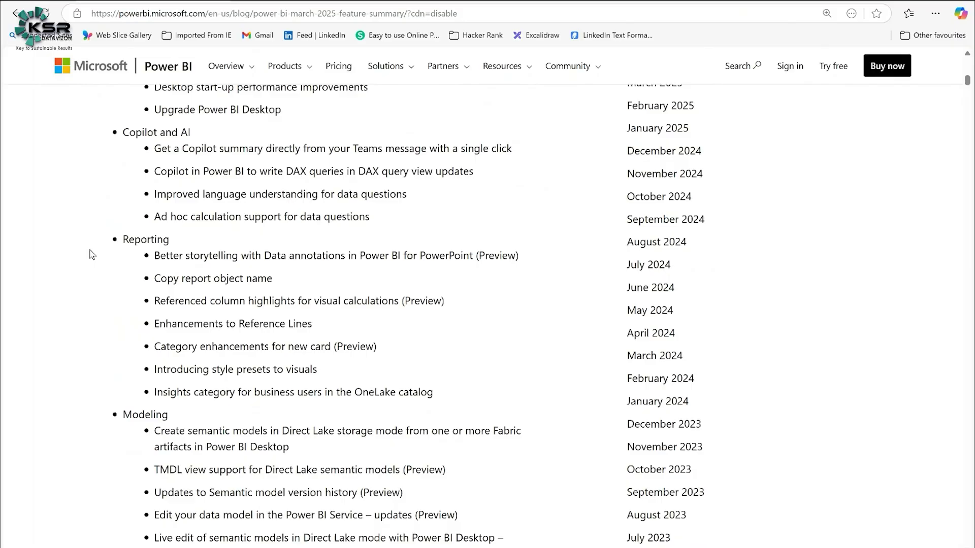
scroll(92, 255, down, 15)
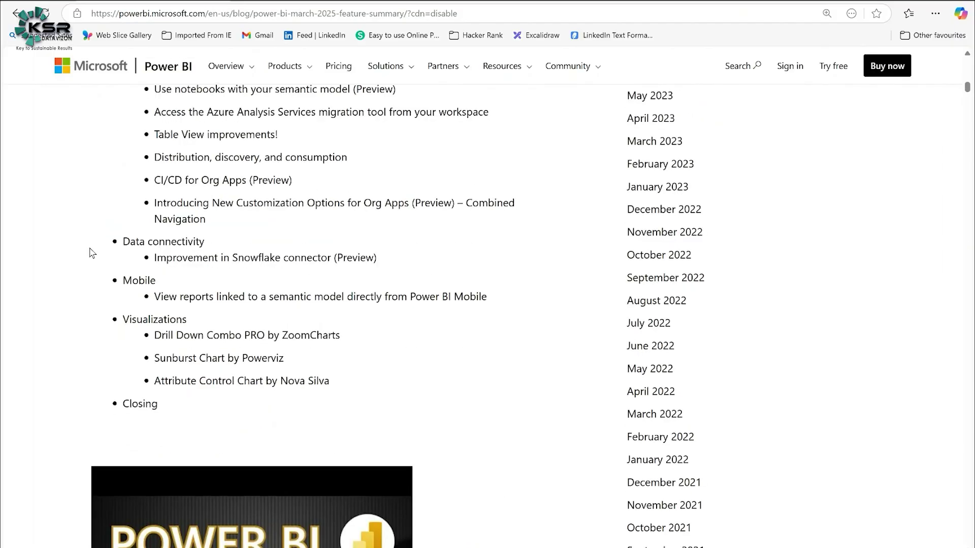
- Review the General, Copilot and AI, and Reporting sections of the blog post, through Copy report object name
scroll(70, 253, down, 7)
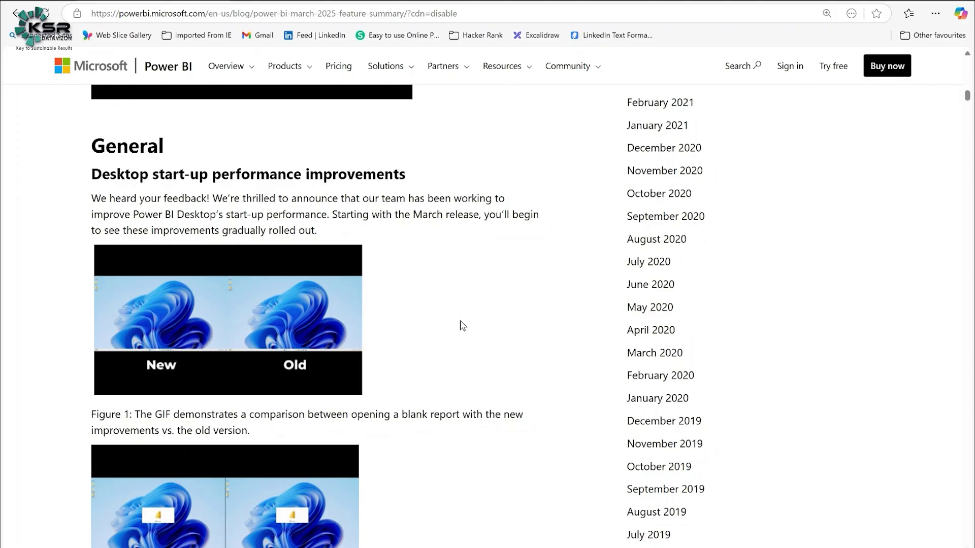
scroll(463, 325, down, 5)
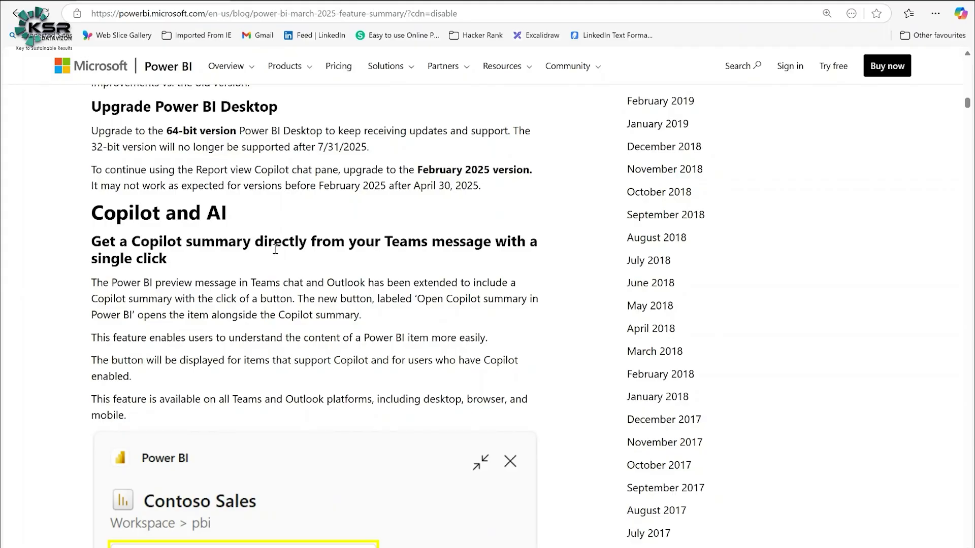
scroll(275, 249, down, 15)
scroll(568, 343, down, 15)
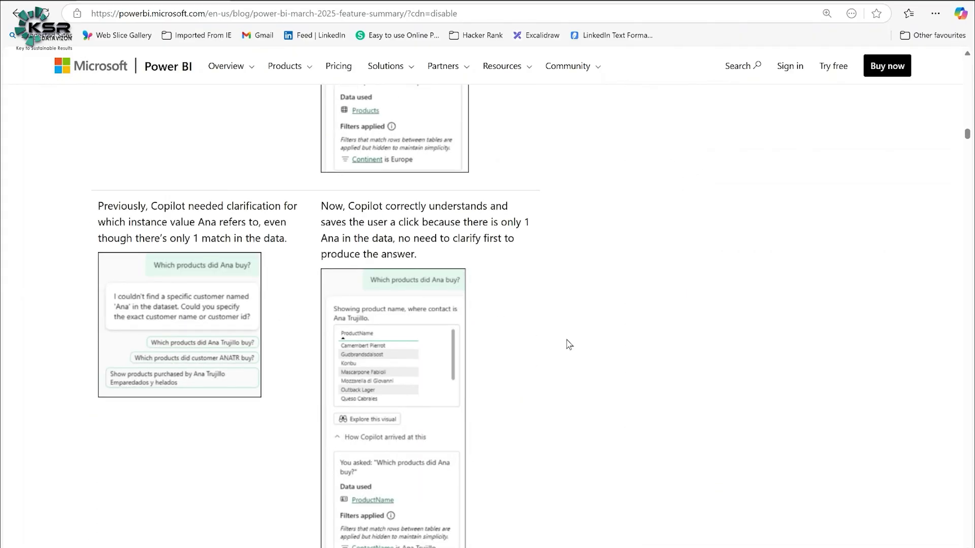
scroll(568, 344, down, 6)
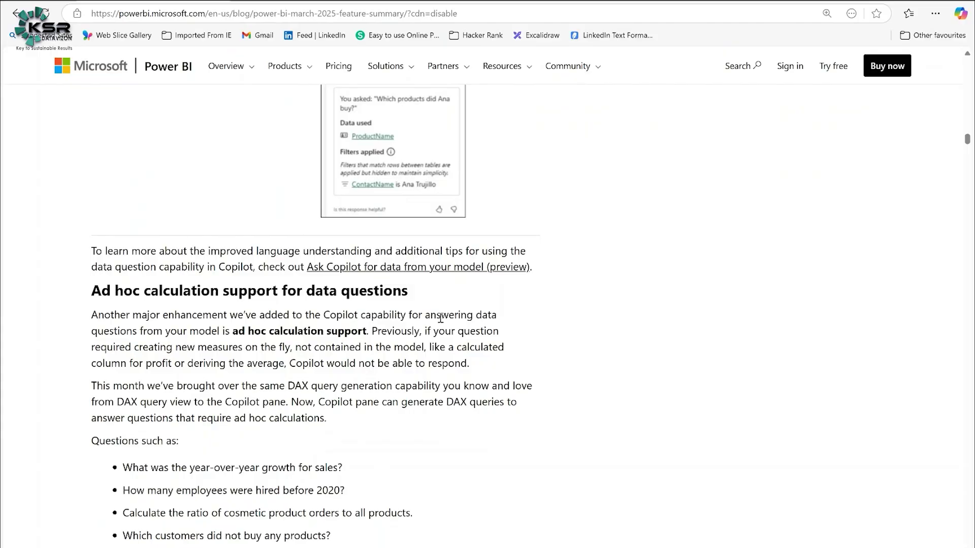
scroll(440, 318, down, 20)
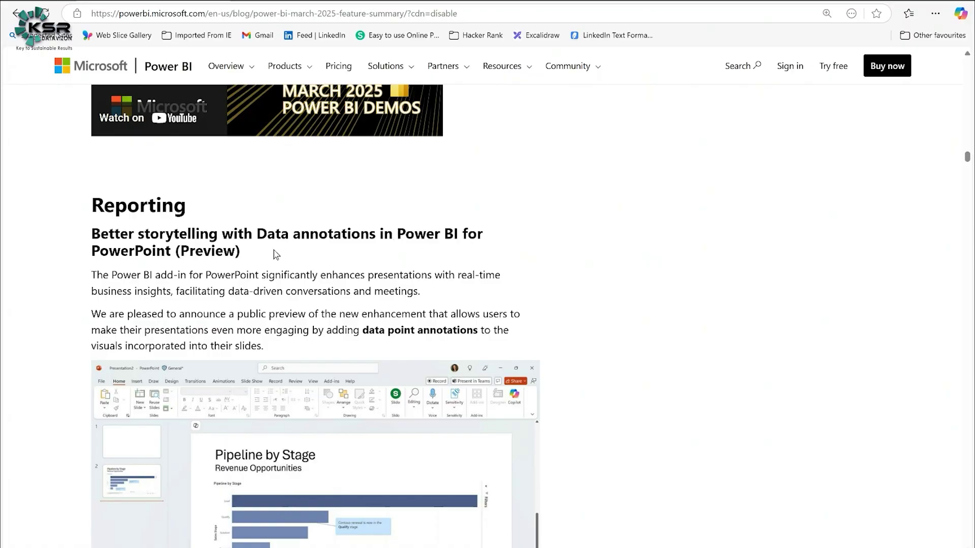
scroll(275, 254, down, 3)
scroll(470, 298, down, 20)
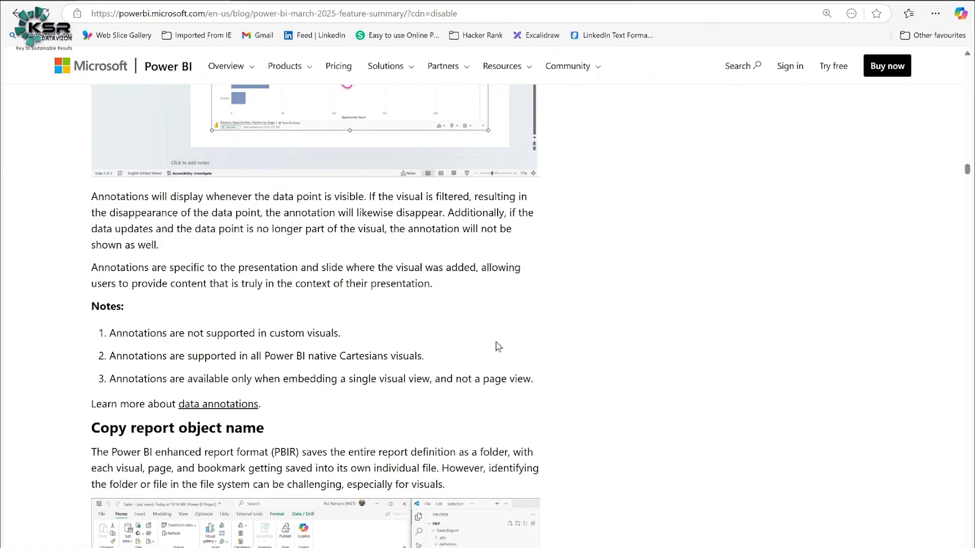
scroll(496, 344, down, 5)
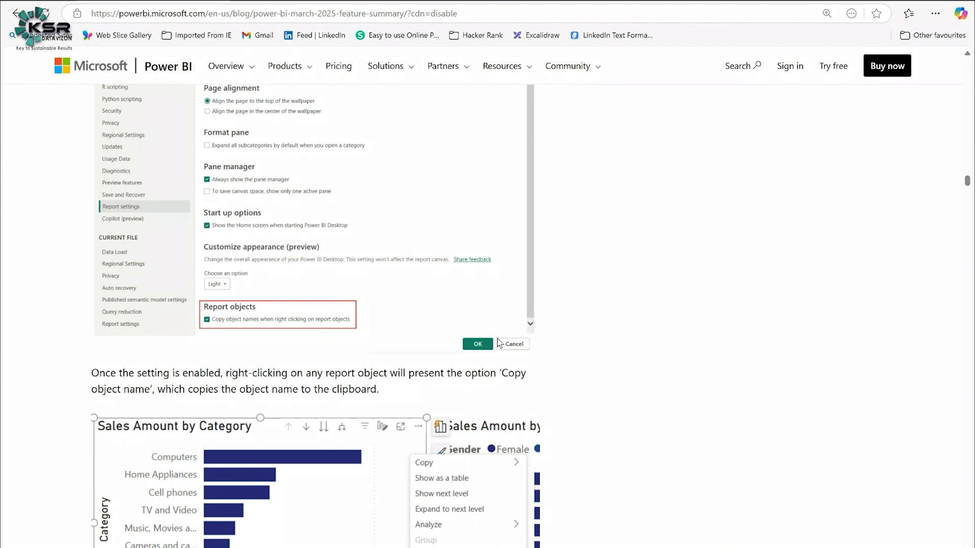
scroll(578, 366, down, 10)
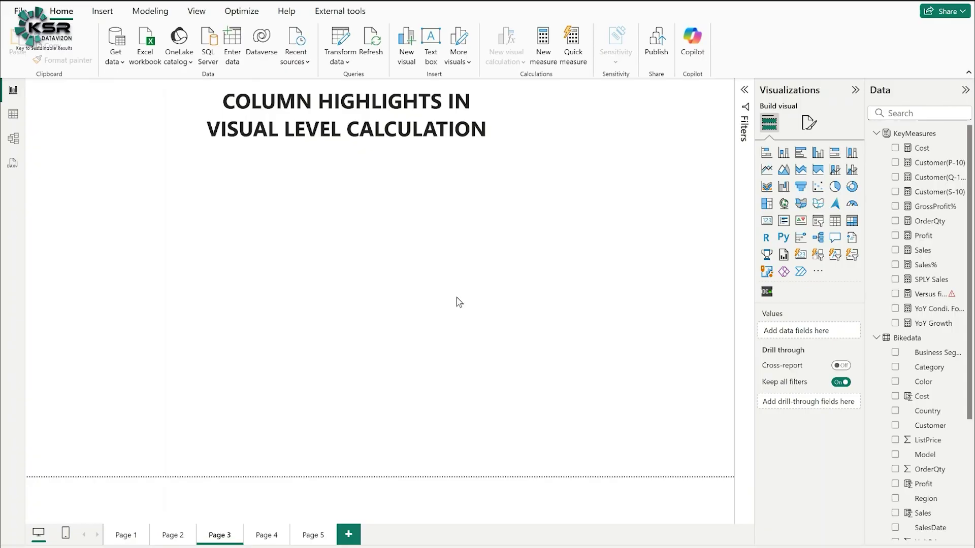
- In Power BI Desktop, add a matrix visual to Page 3, enlarge it and centre it beneath the title
click(852, 226)
drag(279, 394, 547, 430)
drag(474, 381, 490, 342)
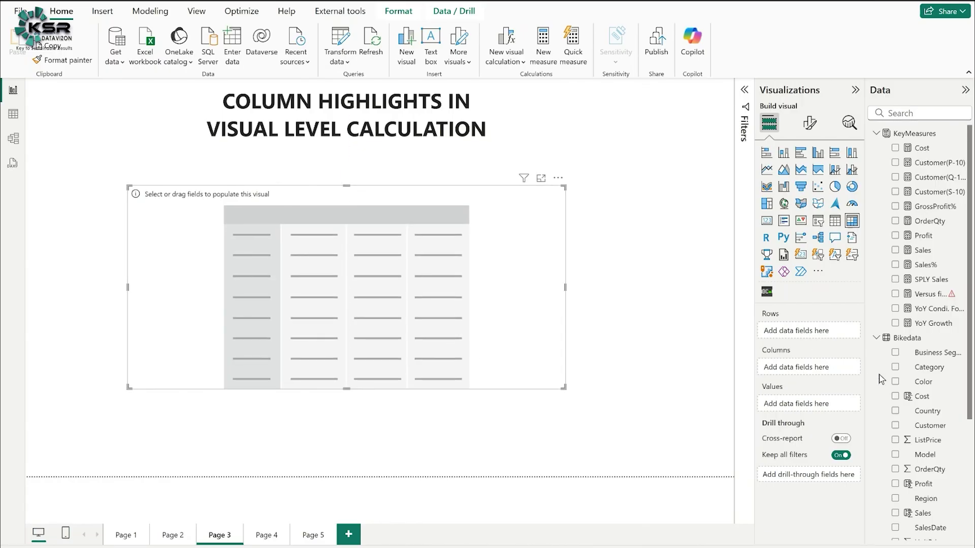
- Build the matrix with MONTHNAME as rows, Business Segment as columns and Sales as values, and narrow it closer to its data
scroll(929, 445, down, 3)
drag(810, 332, 810, 331)
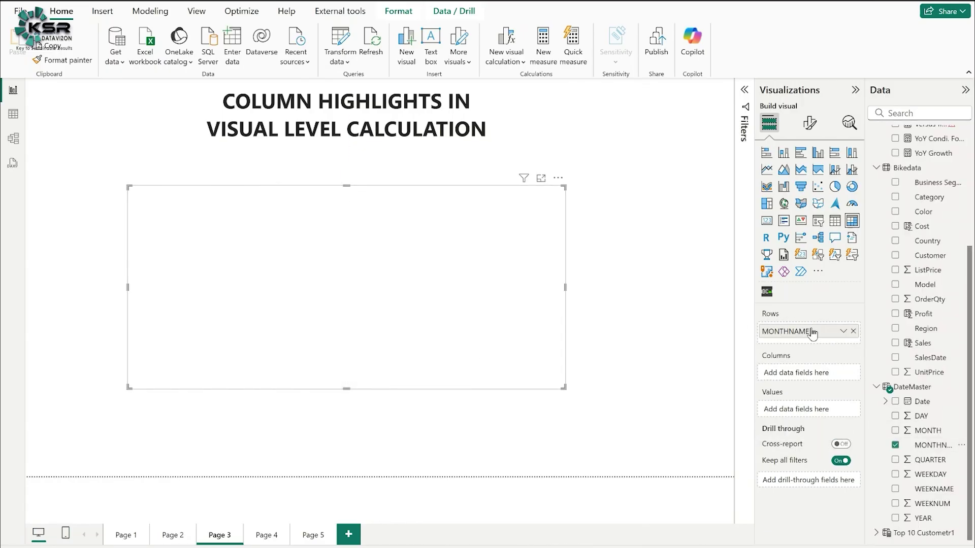
drag(930, 364, 868, 358)
scroll(902, 362, up, 3)
drag(918, 251, 827, 416)
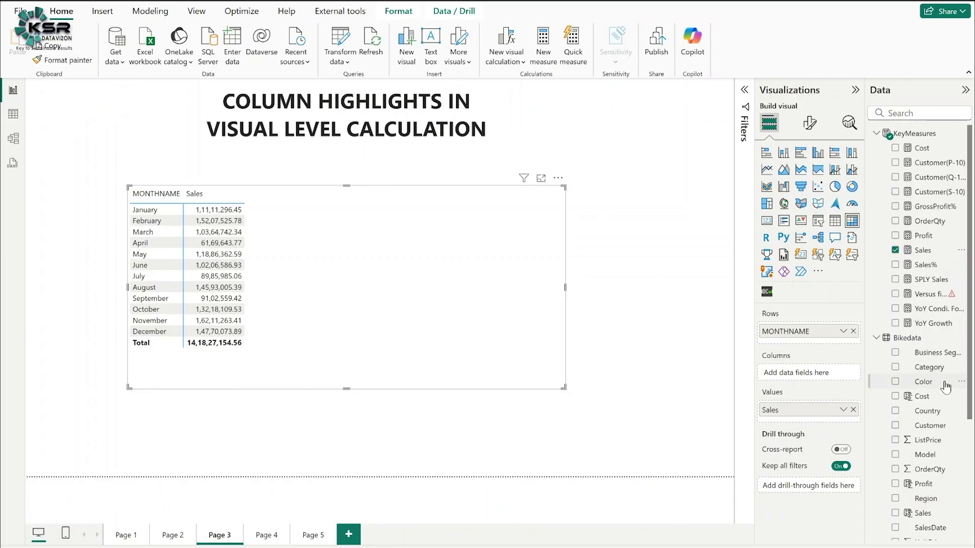
drag(939, 359, 818, 374)
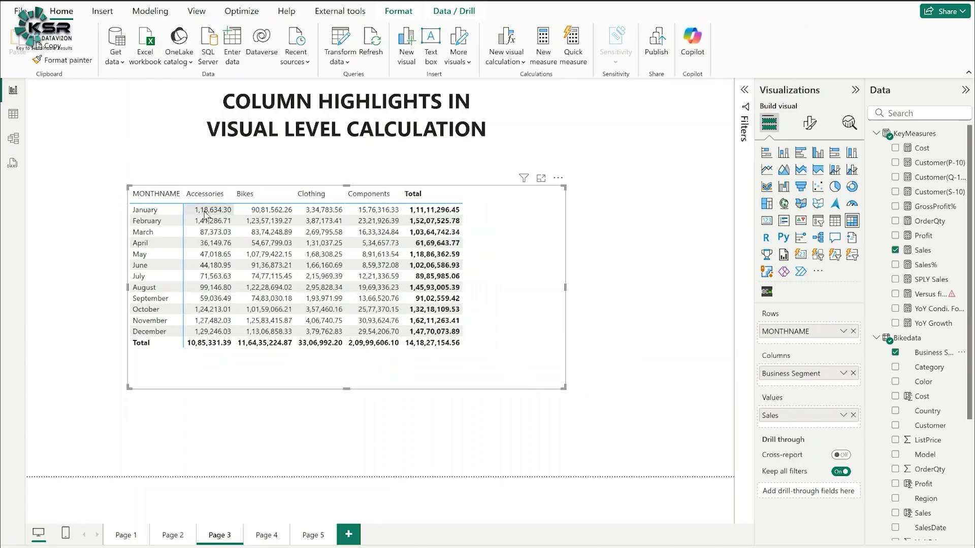
drag(565, 288, 499, 288)
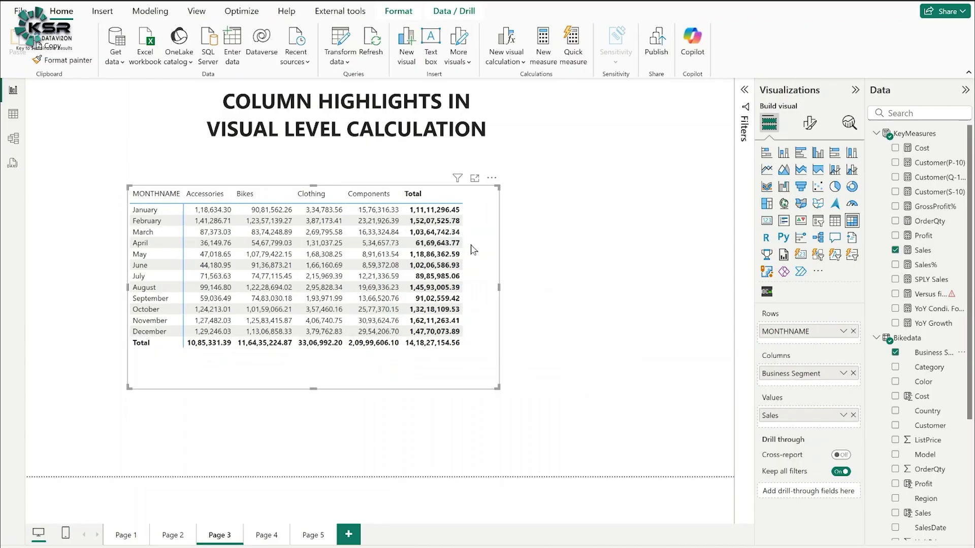
- Add a new visual calculation to the matrix using the Running sum template
click(492, 178)
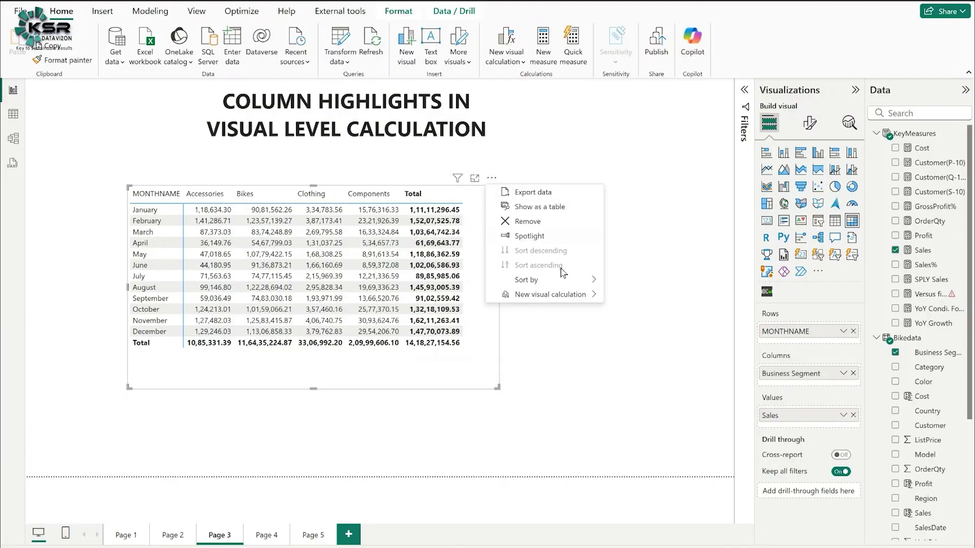
mouse_move(566, 299)
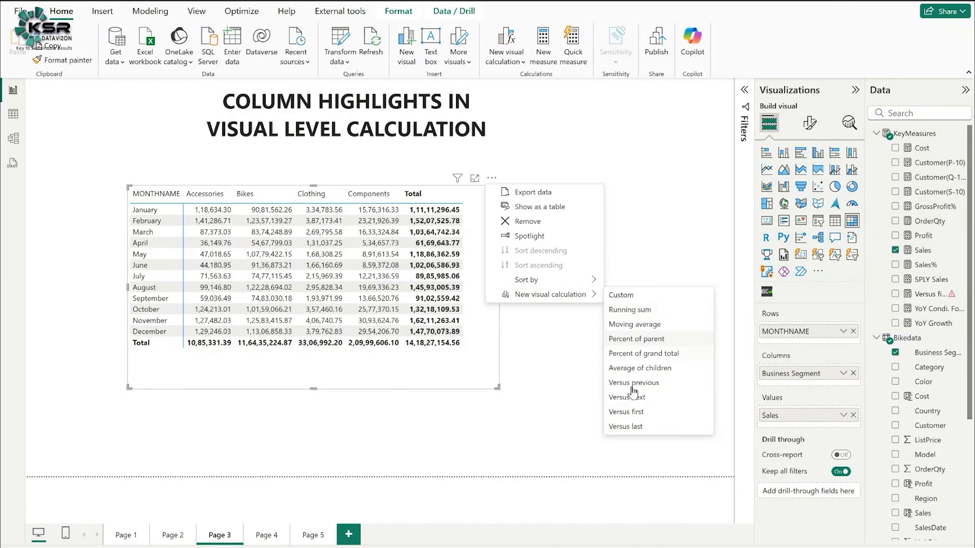
click(639, 315)
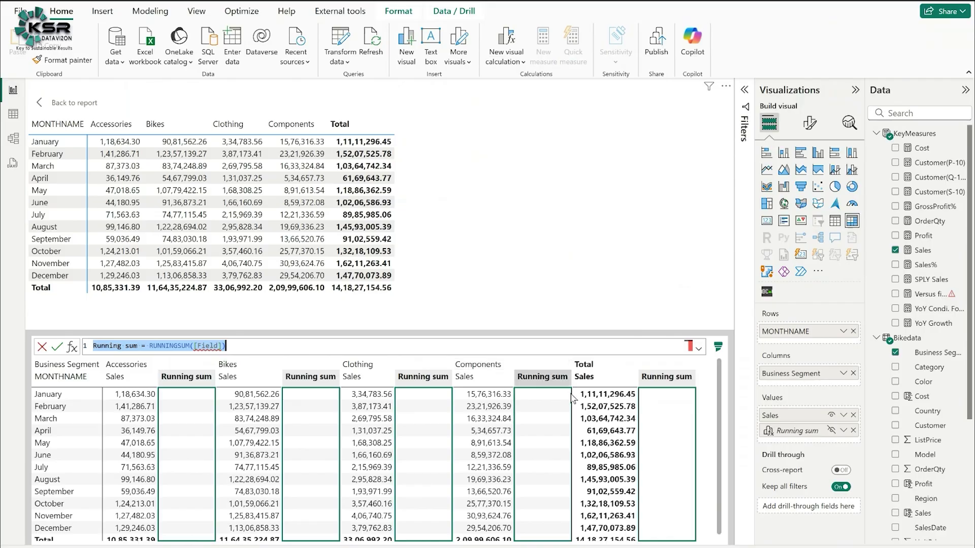
- Replace the Field placeholder in the Running sum formula so it reads RUNNINGSUM([Sales])
click(222, 346)
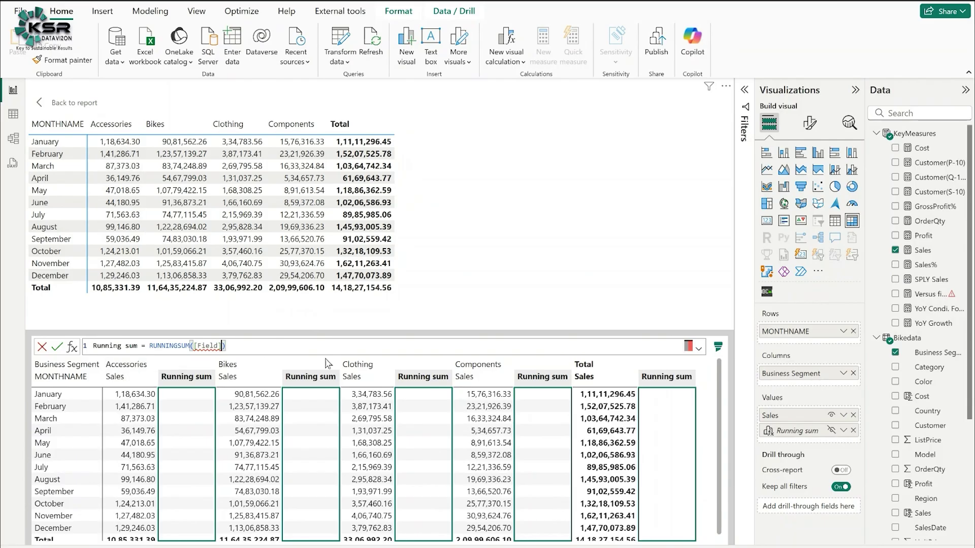
key(shift+Left)
key(shift+Left)
key(shift+Left)
key(shift+Left)
key(shift+Left)
key(shift+Left)
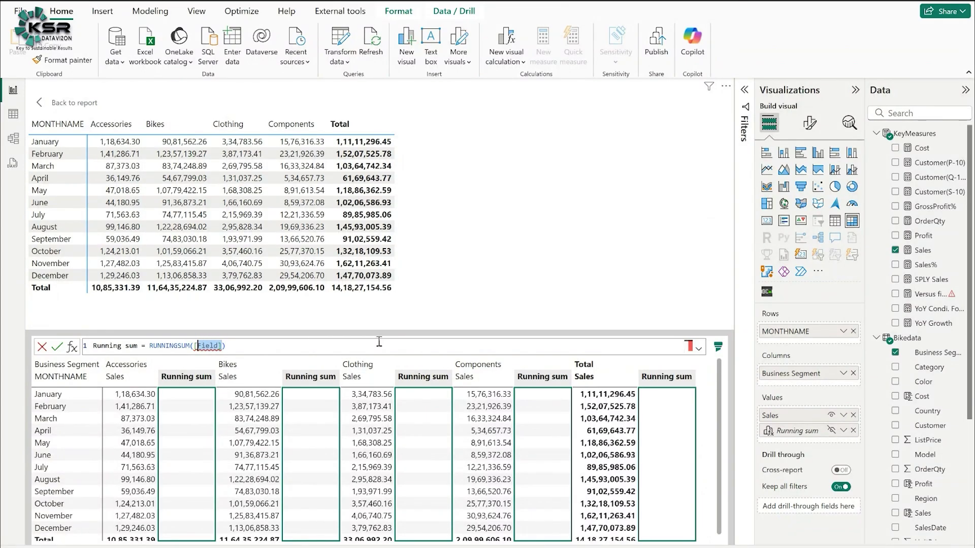
text(sALE)
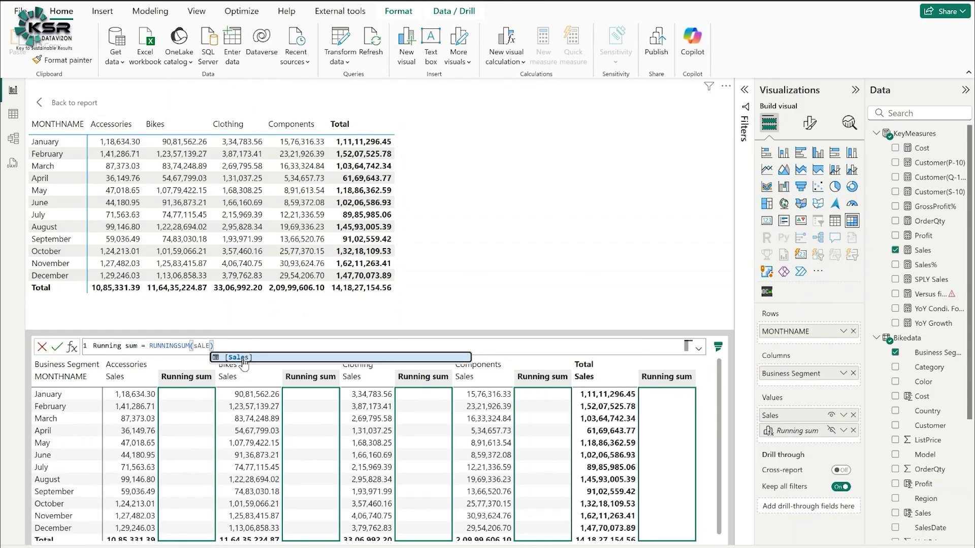
click(244, 358)
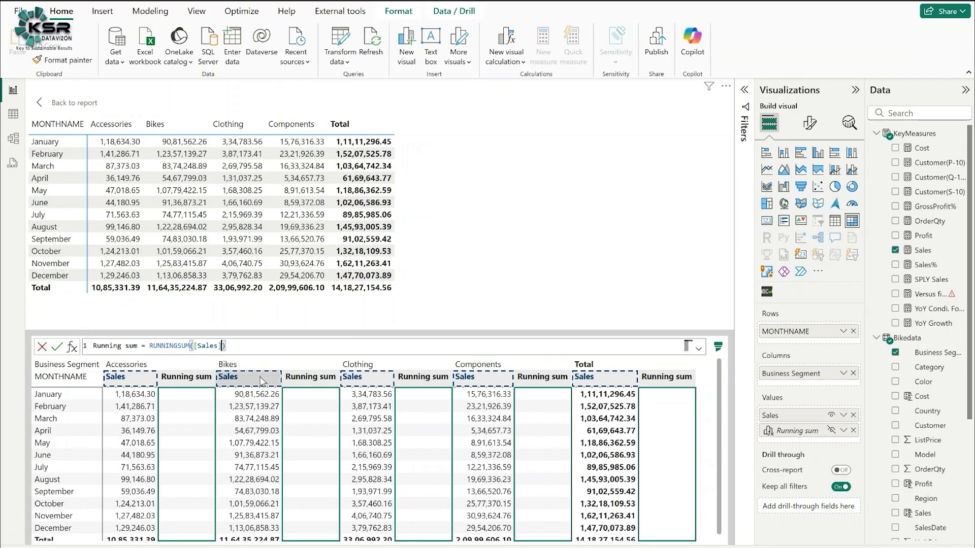
- Turn the highlighting of referenced columns off and back on for the Running sum formula
click(719, 351)
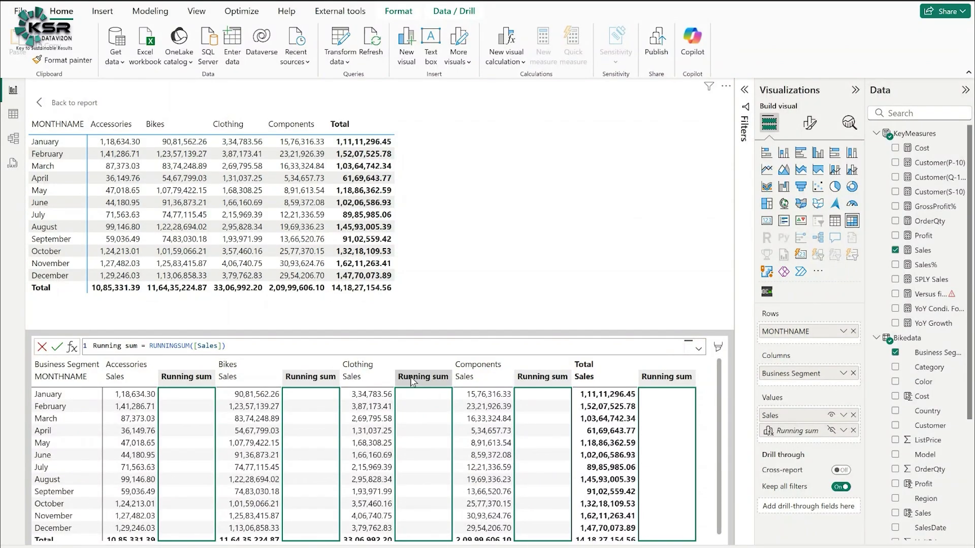
click(718, 352)
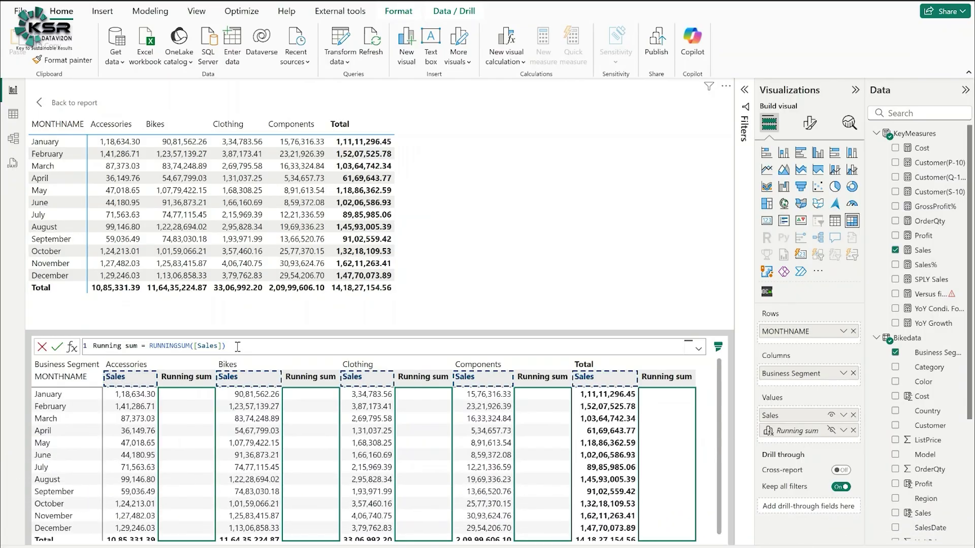
- Commit the Running sum calculation and return to the report
click(58, 347)
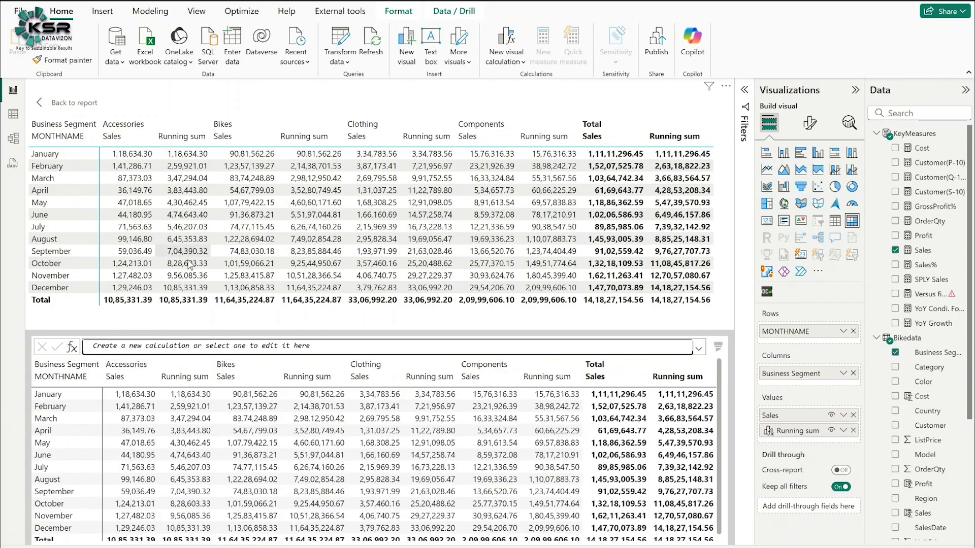
click(41, 105)
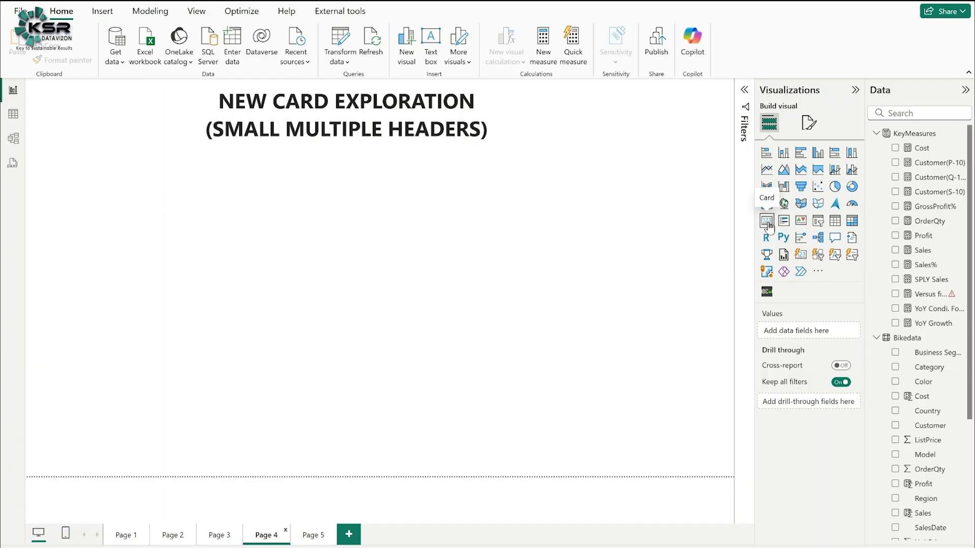
- Add a new card visual to Page 4, enlarge it and centre it beneath the title
click(800, 258)
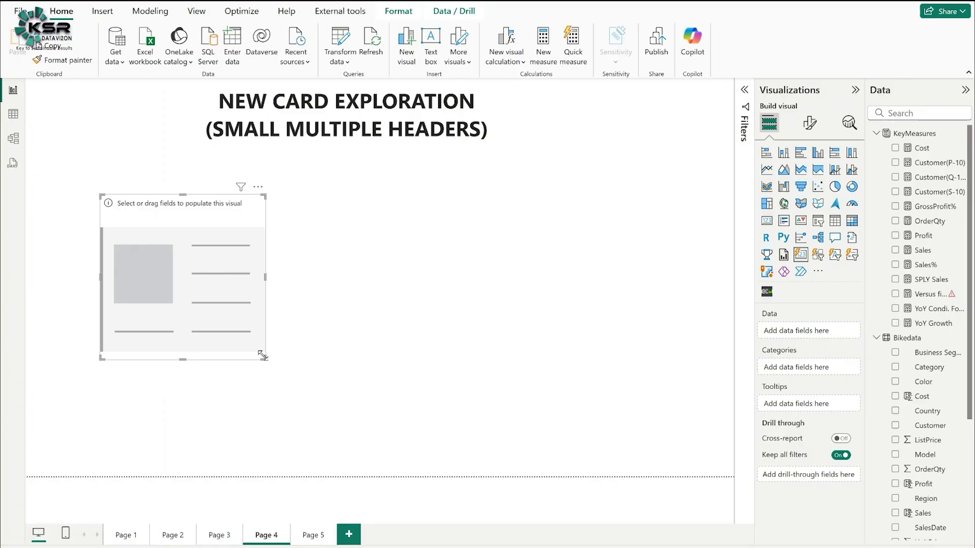
drag(264, 354, 373, 378)
drag(308, 339, 417, 320)
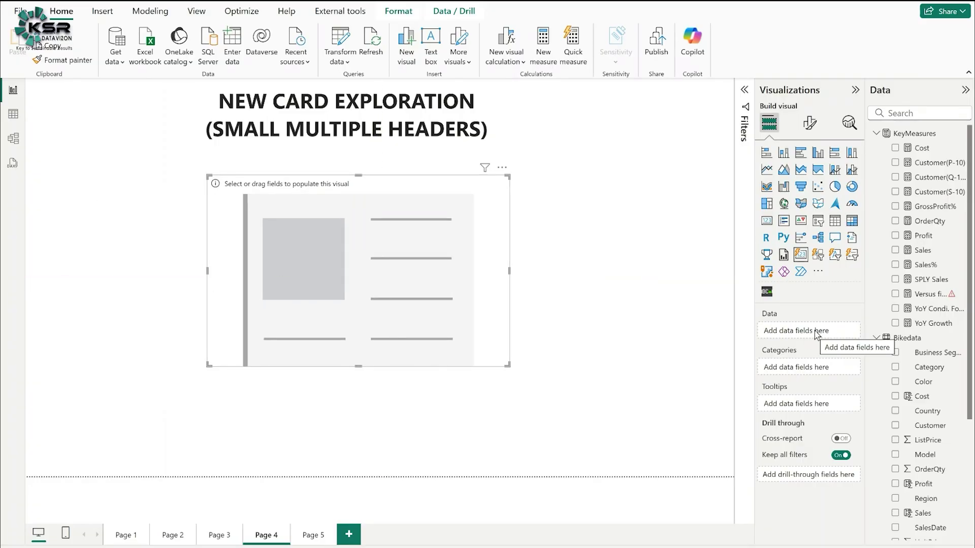
- Set Sales as the card's data and Business Segment as its categories, make the card slightly taller, and page to the remaining segment
drag(922, 250, 824, 338)
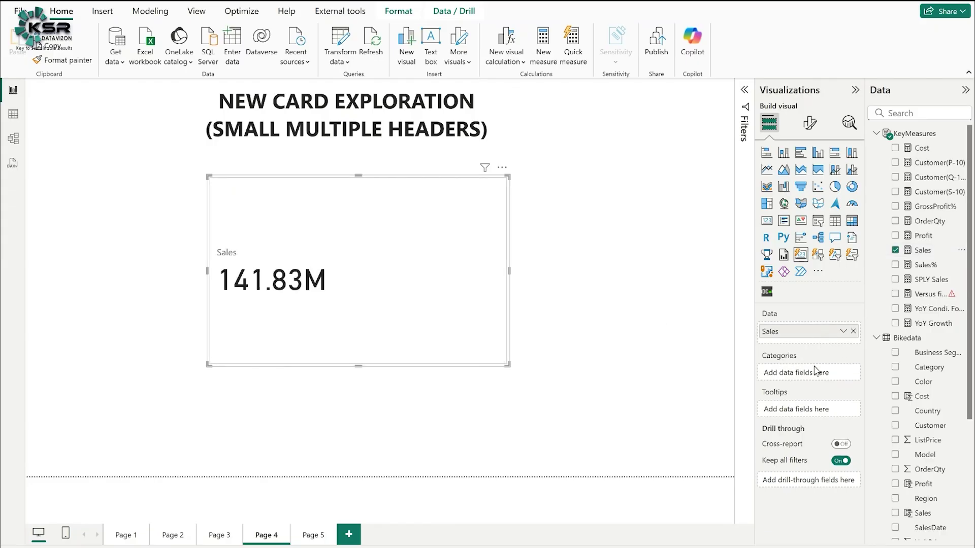
drag(930, 354, 808, 374)
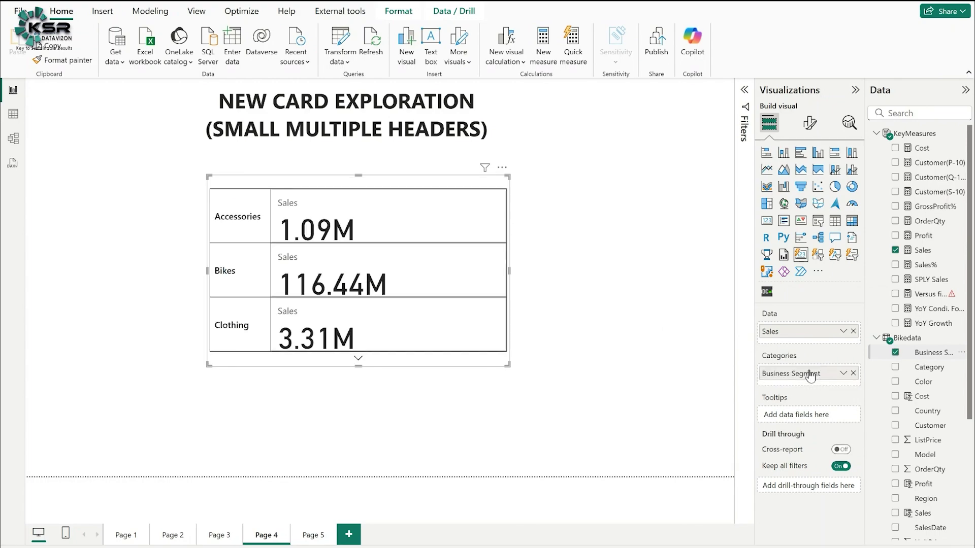
drag(359, 364, 360, 376)
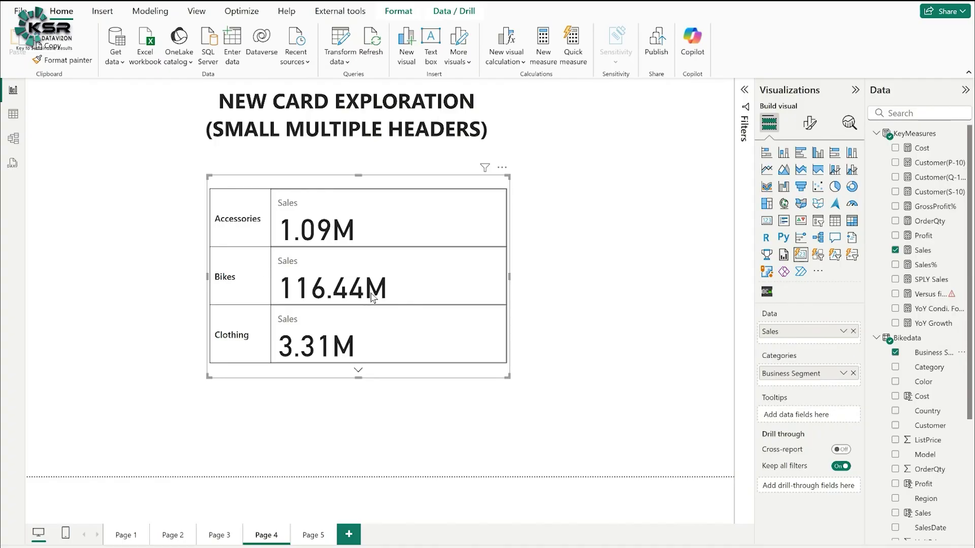
click(358, 370)
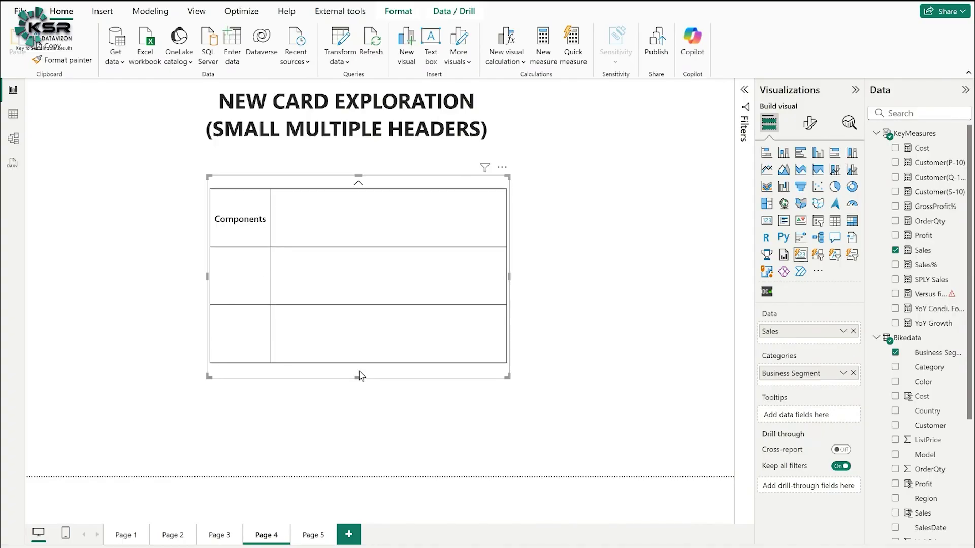
- Set the card's maximum small multiples shown to 4, then make the card taller and reposition it beneath the title
click(358, 186)
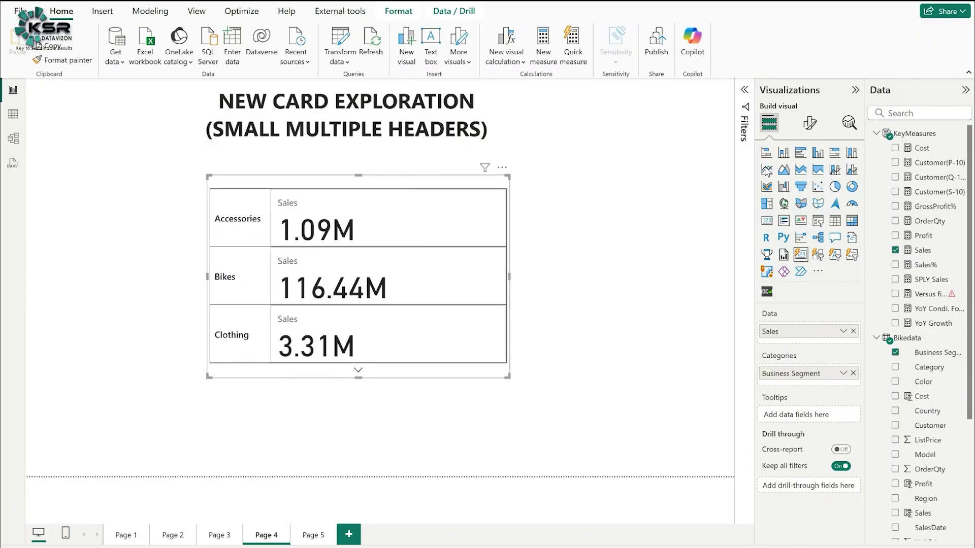
click(809, 122)
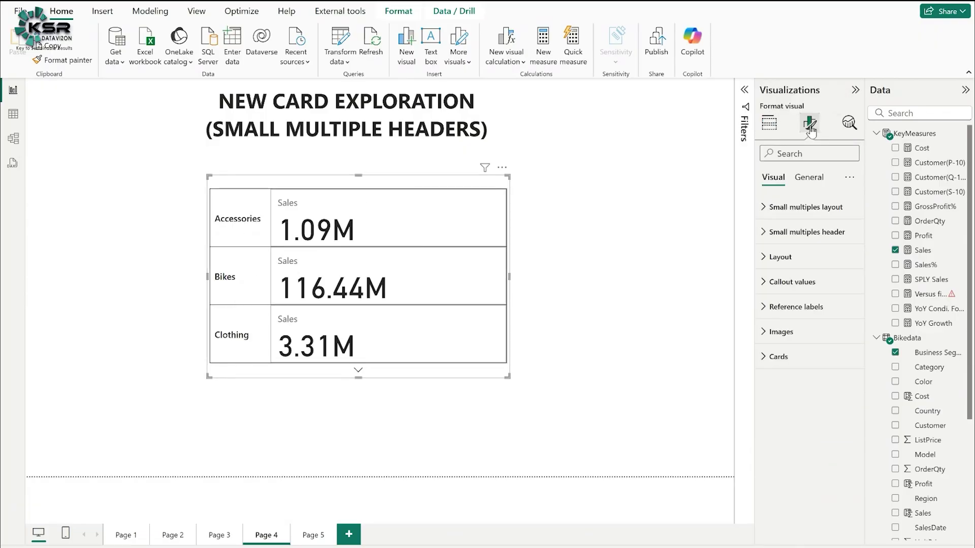
click(795, 209)
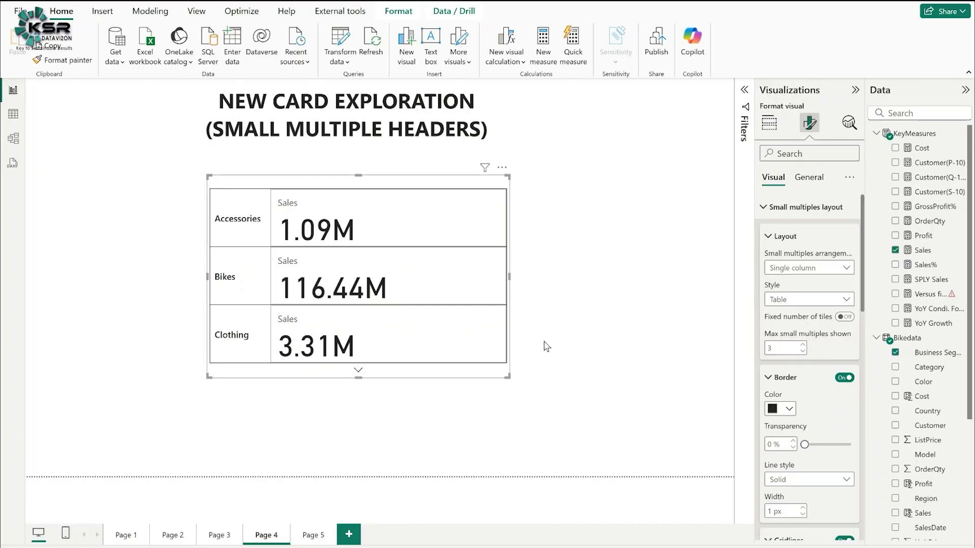
click(802, 345)
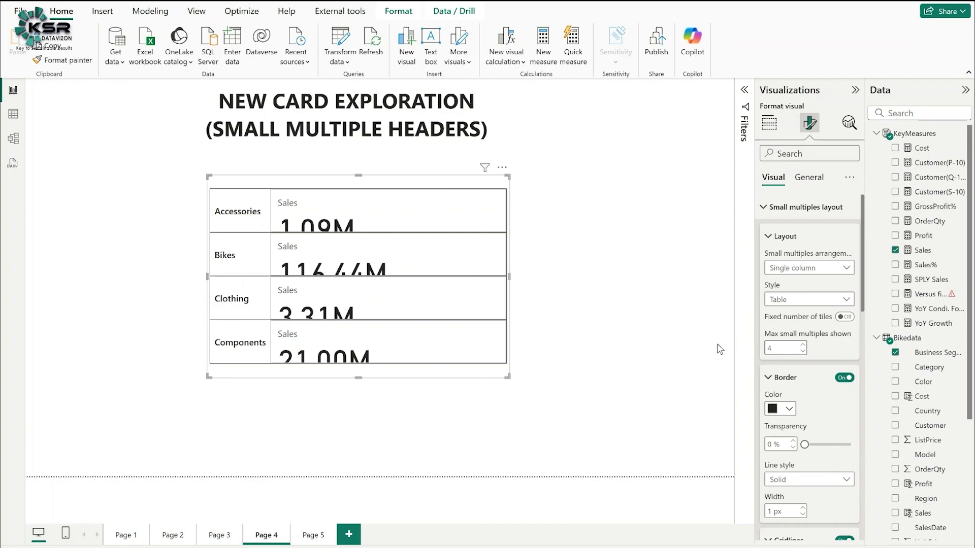
drag(358, 377, 359, 428)
drag(379, 196, 363, 184)
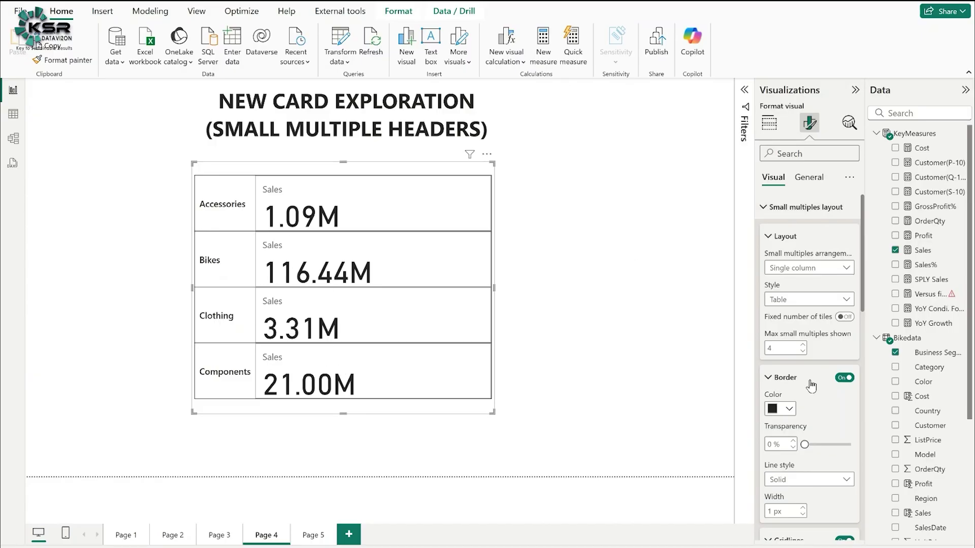
- Round the corners of the card's small multiples layout by 7 px
scroll(811, 383, down, 3)
scroll(814, 379, down, 5)
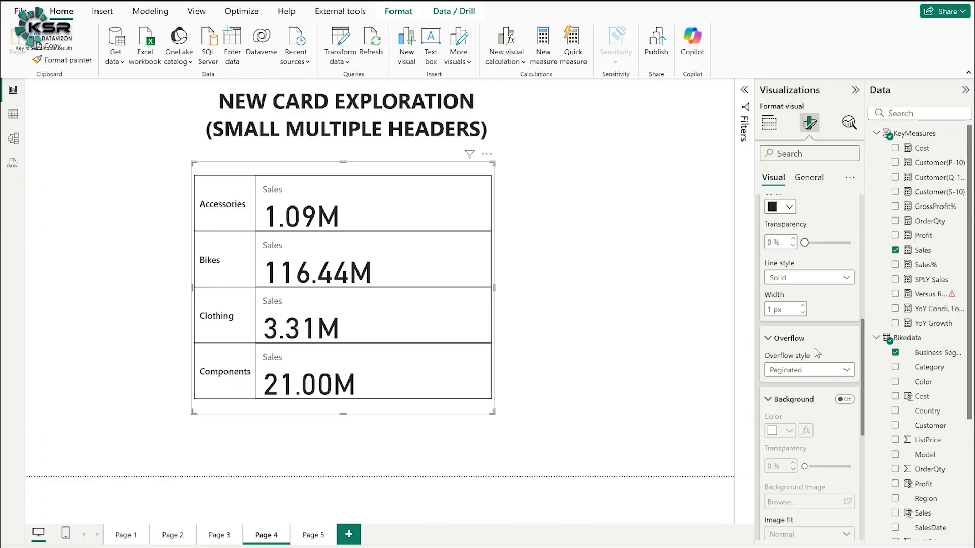
scroll(812, 340, down, 5)
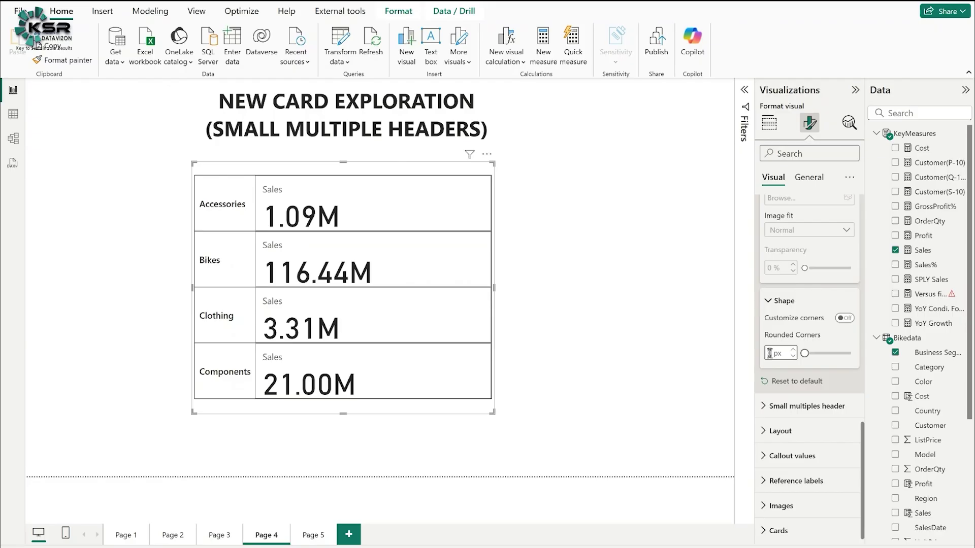
double_click(769, 354)
text(7)
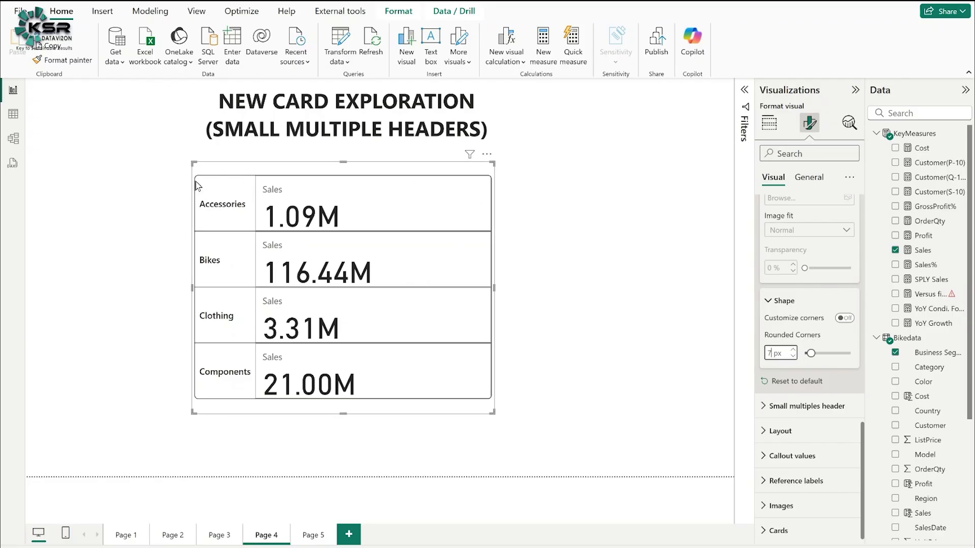
scroll(792, 318, up, 10)
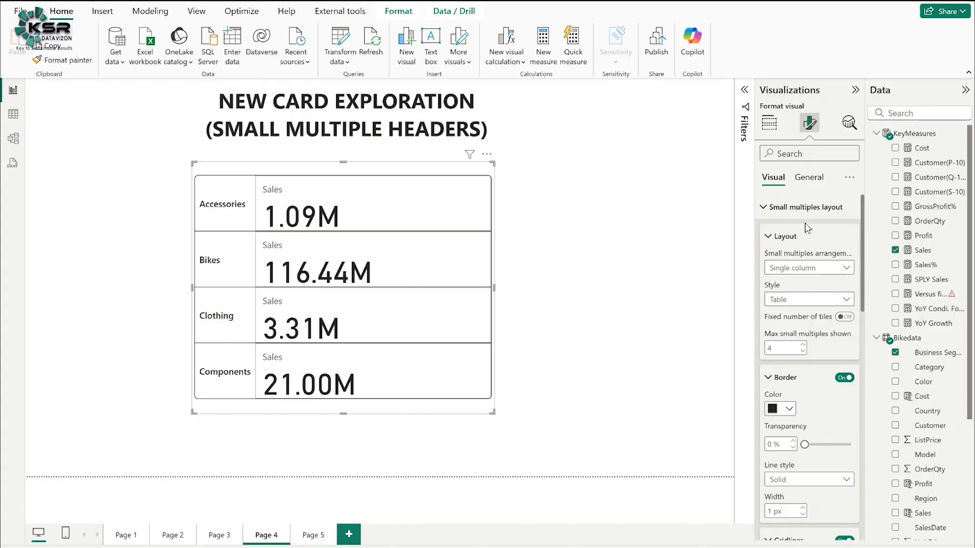
click(810, 214)
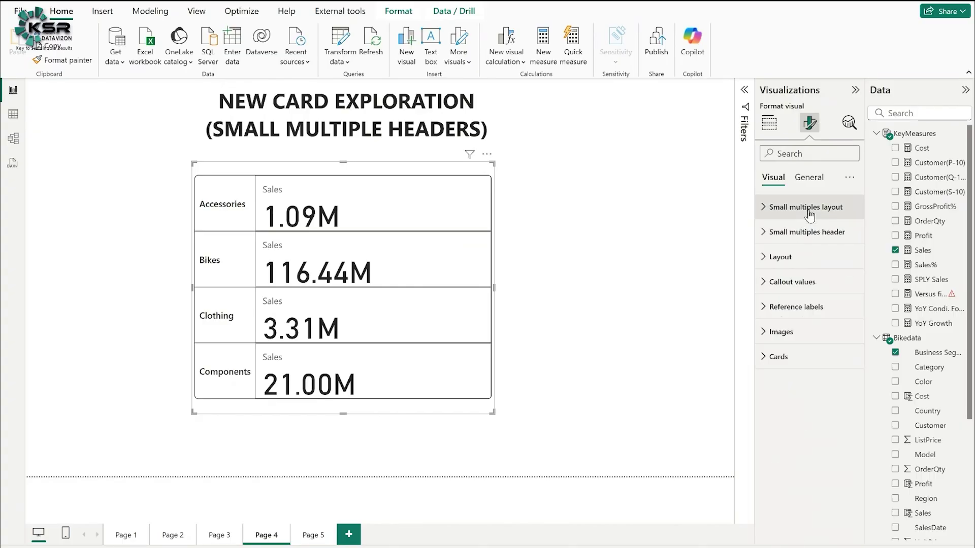
- Add the SPLY Sales measure as a reference label for the Sales series and make the card taller to fit it
click(802, 309)
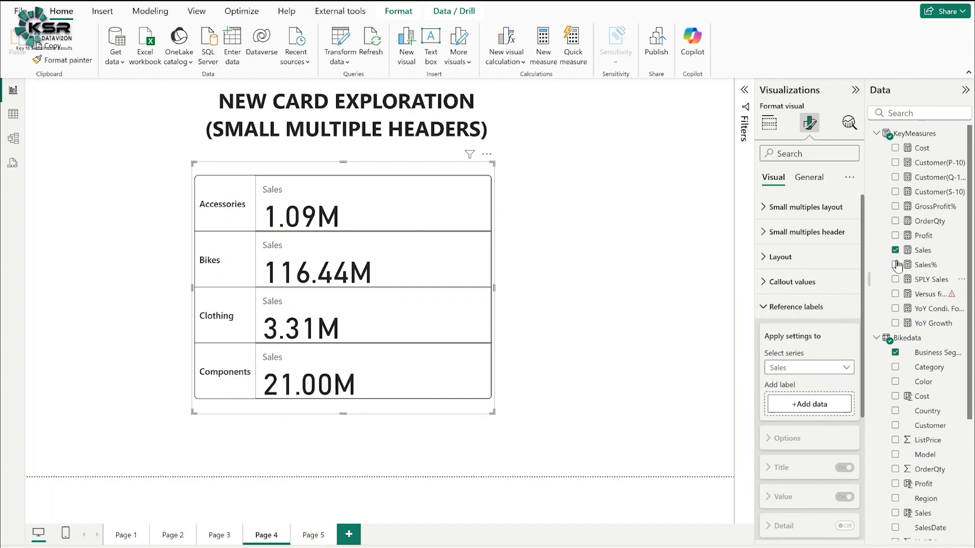
click(922, 281)
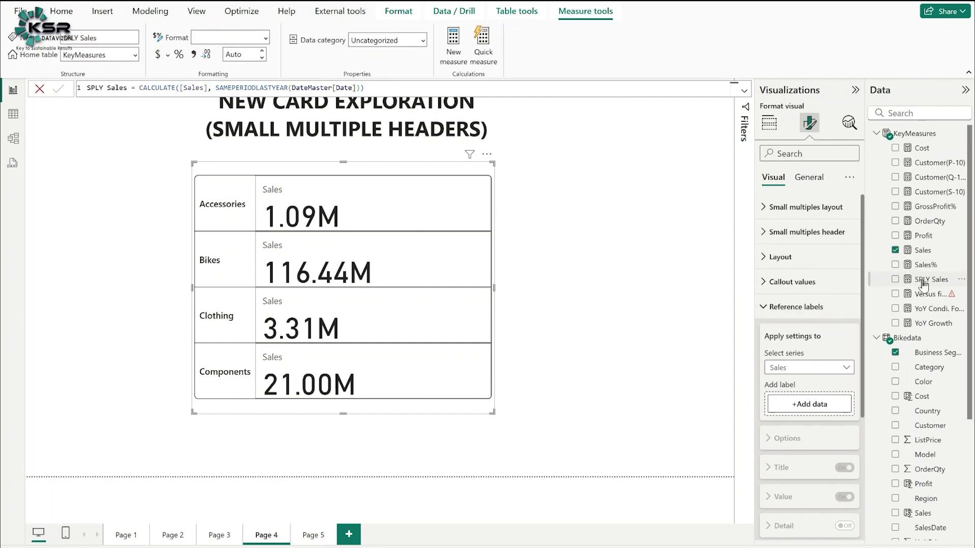
drag(925, 280, 812, 408)
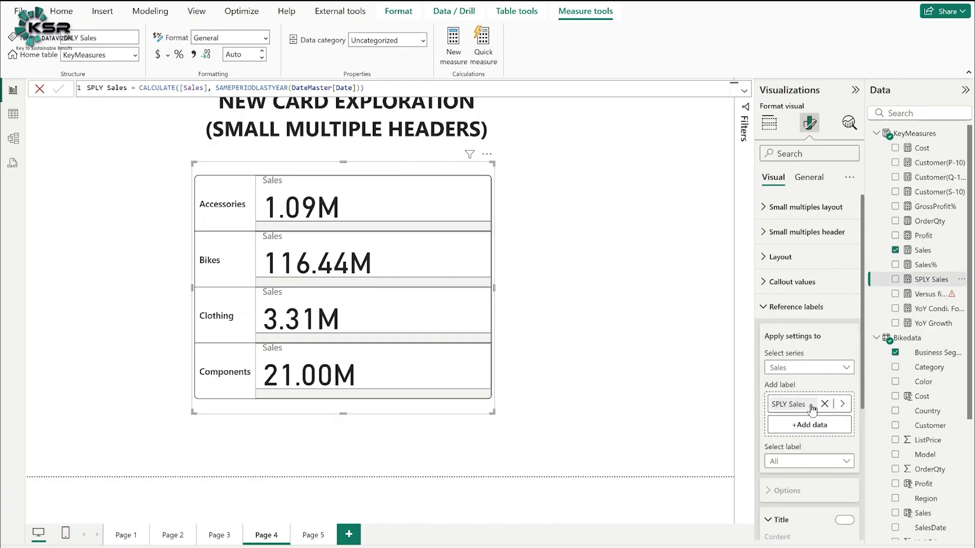
drag(344, 414, 344, 449)
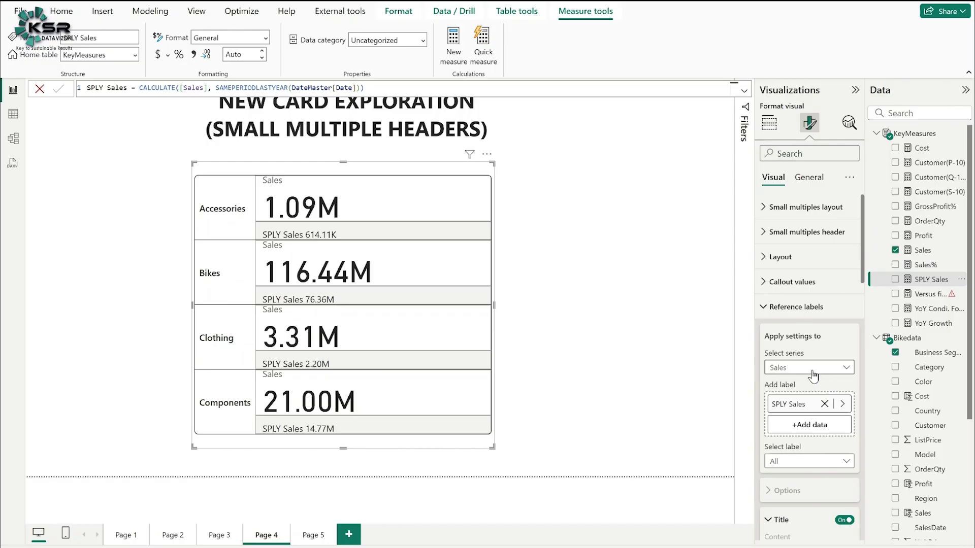
- Apply the reference label settings to all series and position the labels right of the callout
scroll(807, 375, down, 3)
scroll(795, 254, up, 1)
click(792, 307)
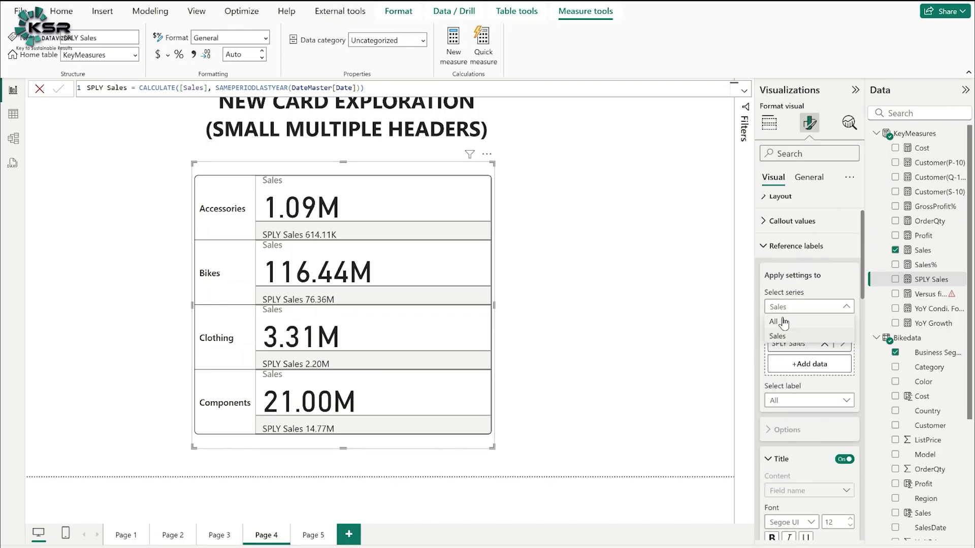
click(782, 323)
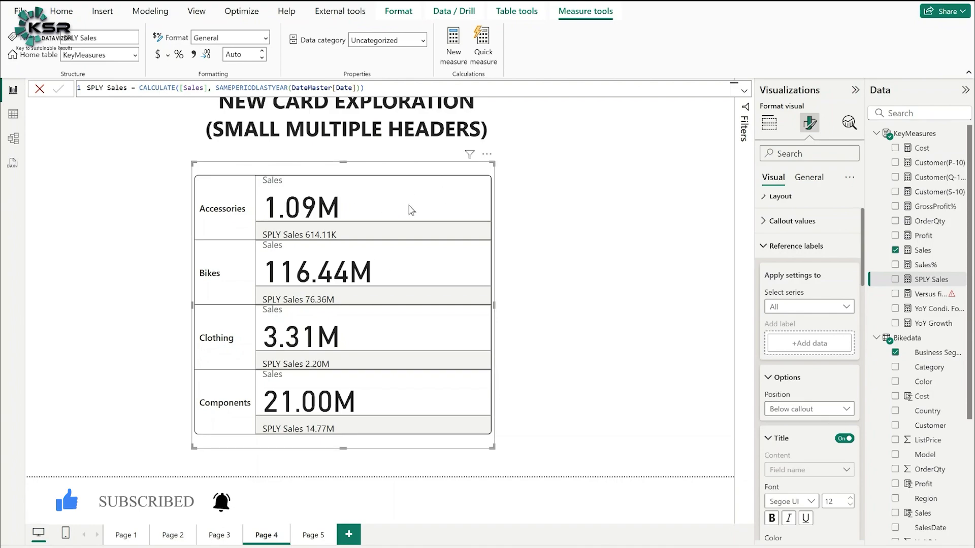
click(804, 415)
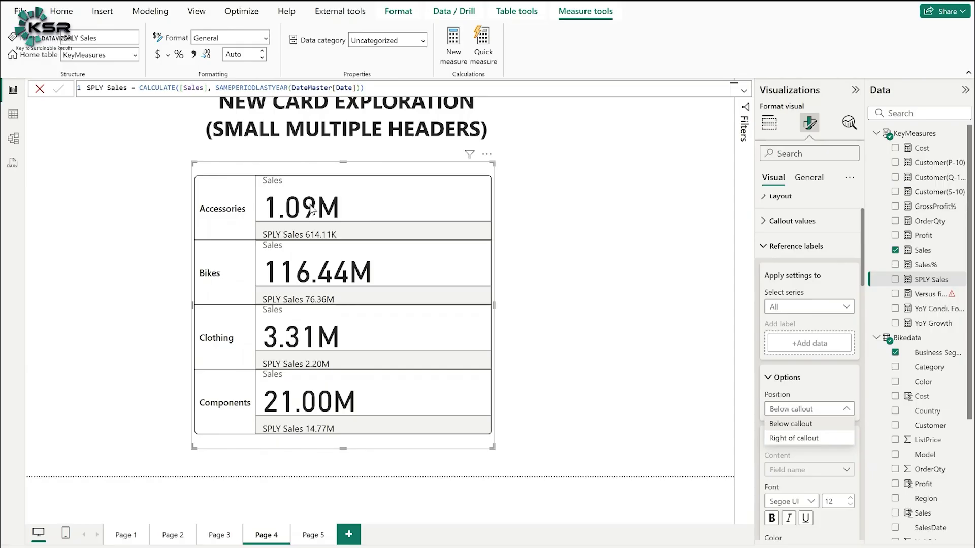
click(803, 440)
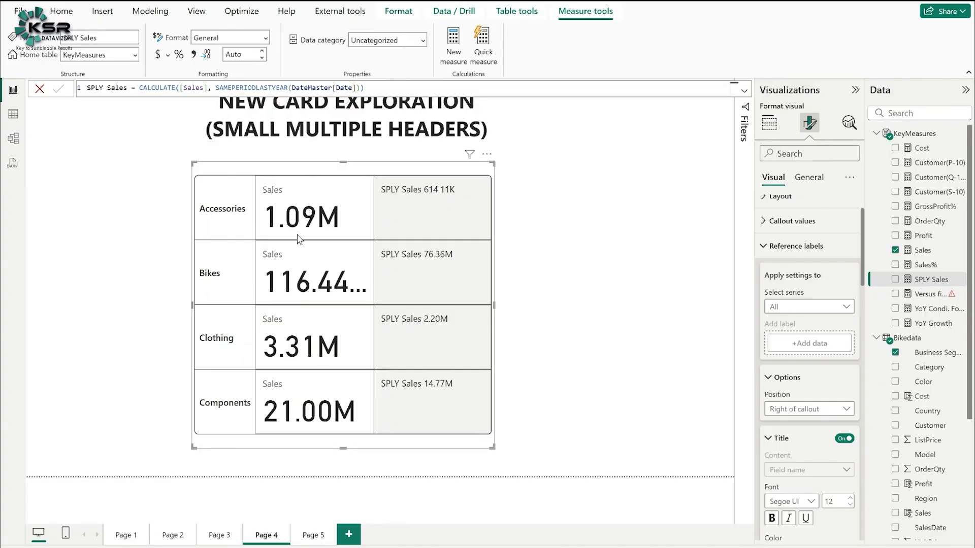
- Add the YoY Growth measure as a second reference label for the Sales series
click(794, 306)
click(795, 336)
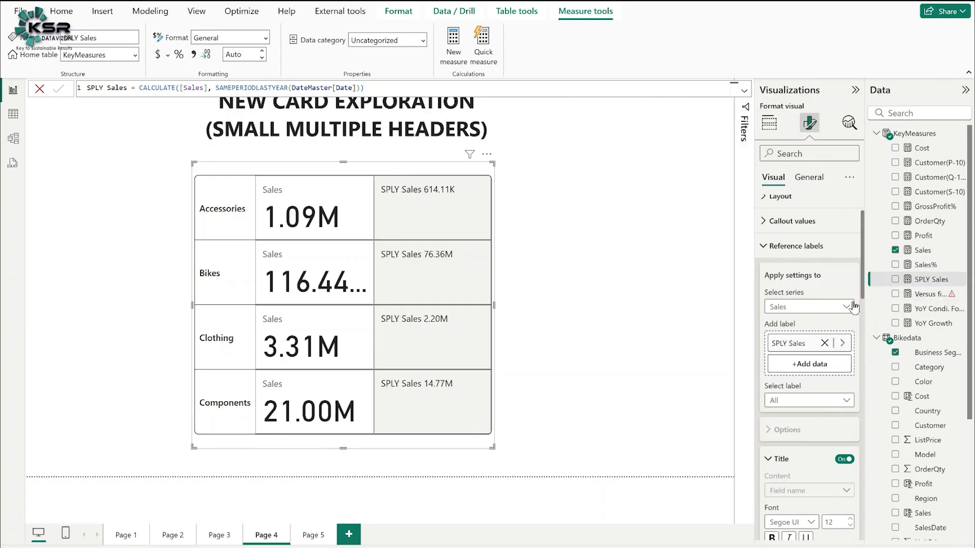
click(930, 328)
drag(931, 328, 826, 370)
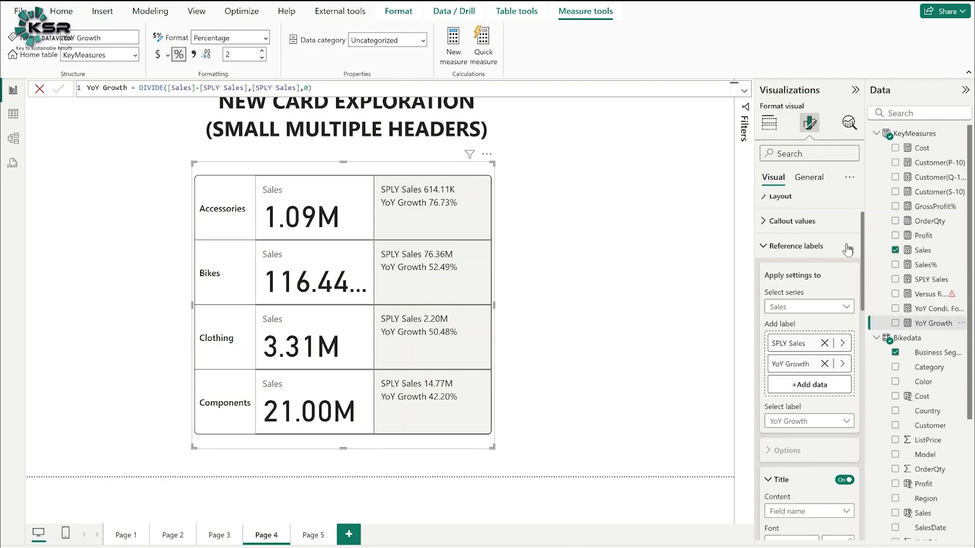
click(794, 249)
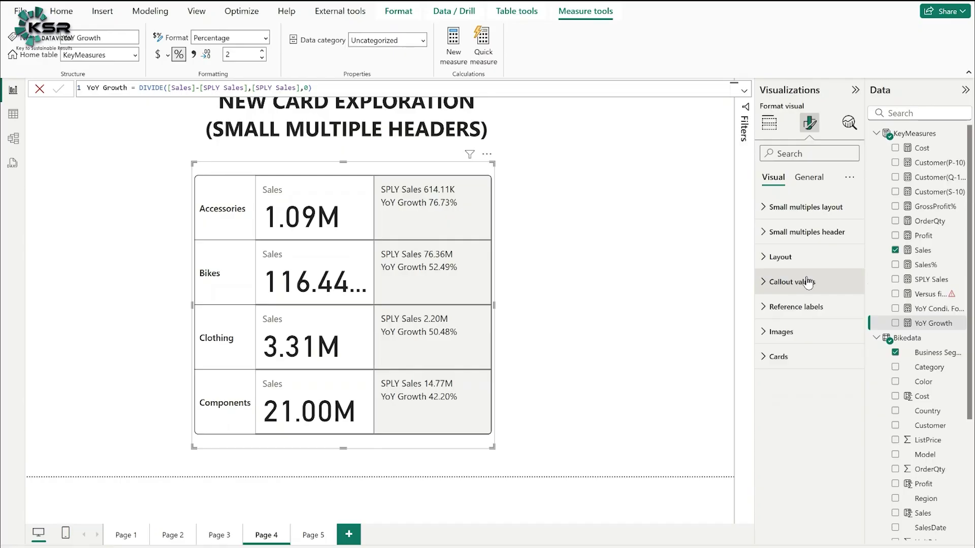
- Set the callout values' font size to 35 and shift the card slightly upward
click(792, 282)
click(832, 404)
text(35)
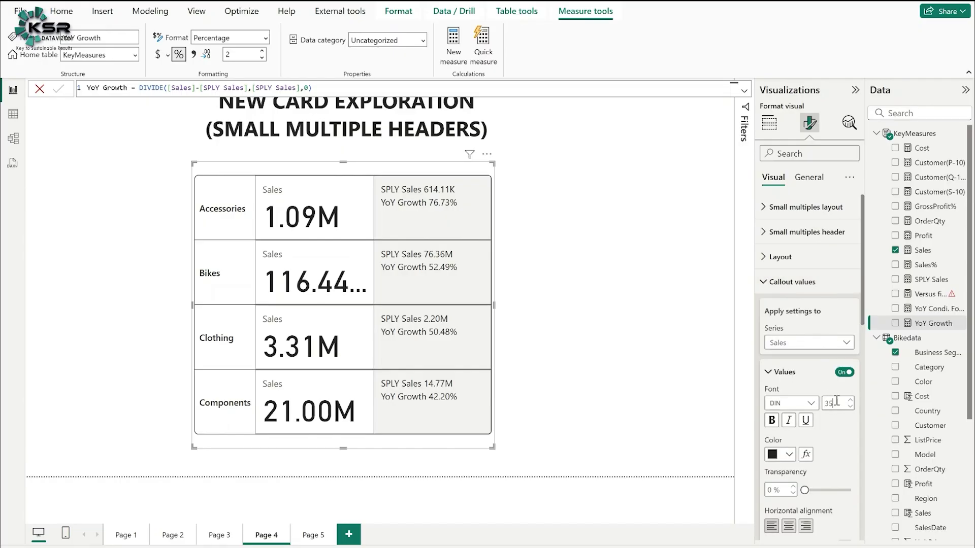
key(Return)
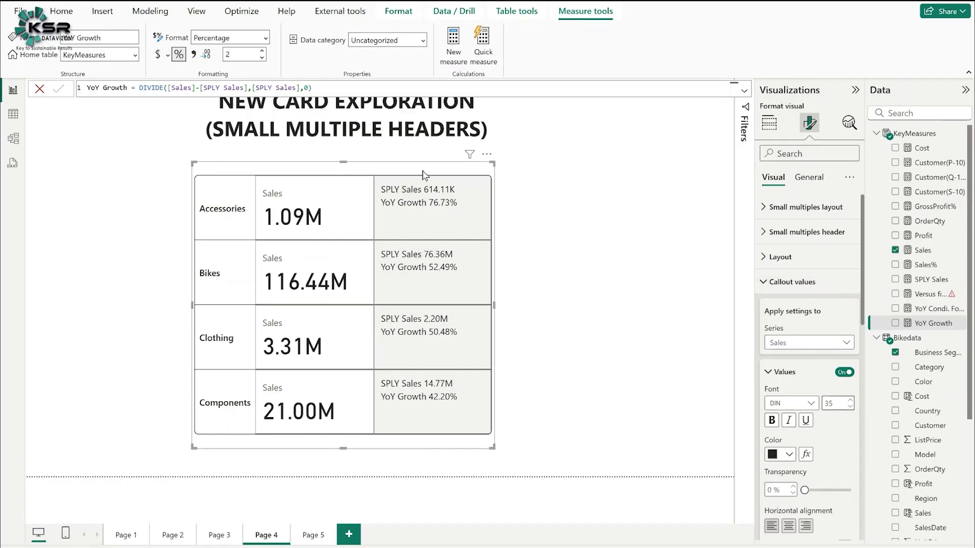
drag(425, 176, 423, 163)
click(792, 282)
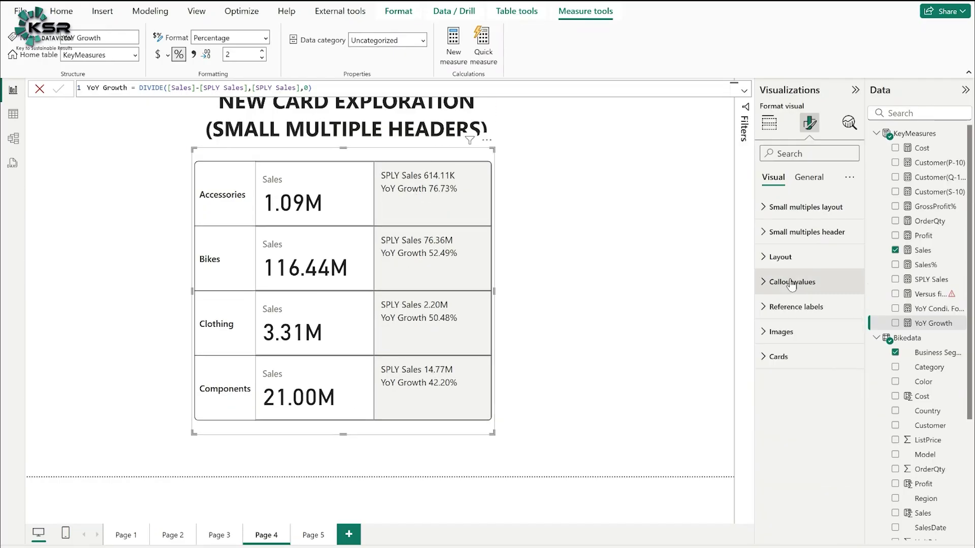
- Apply the reference label settings to all series and set the labels' background color to black
click(801, 311)
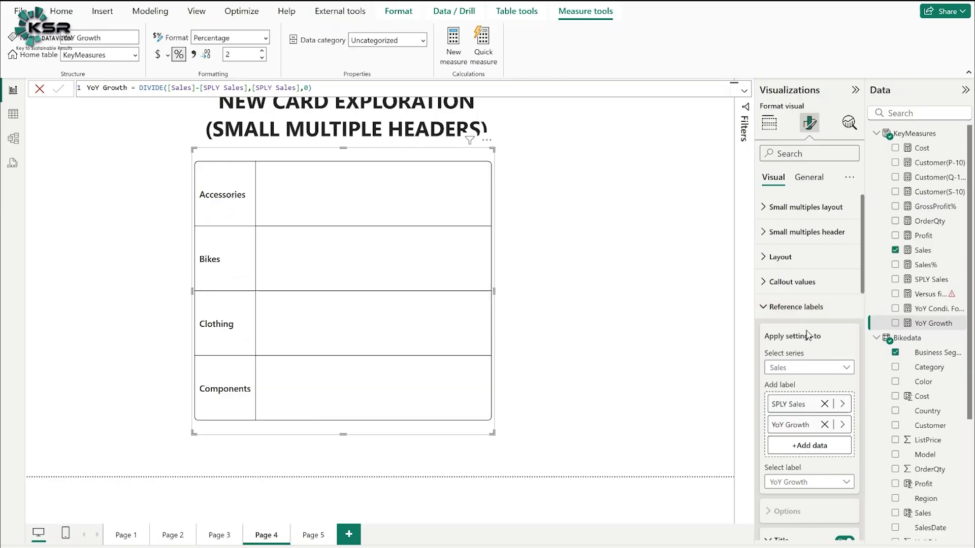
scroll(826, 411, down, 5)
scroll(826, 410, down, 6)
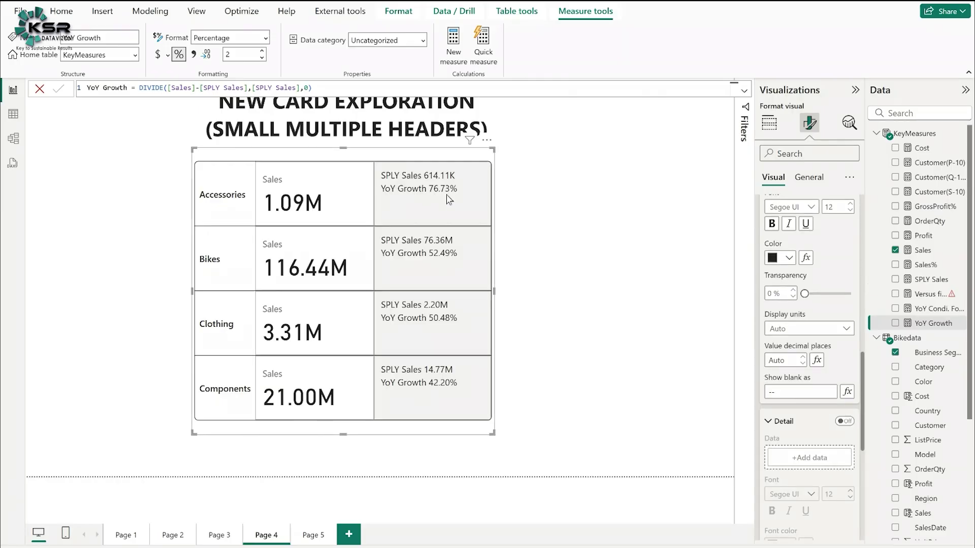
scroll(823, 378, down, 2)
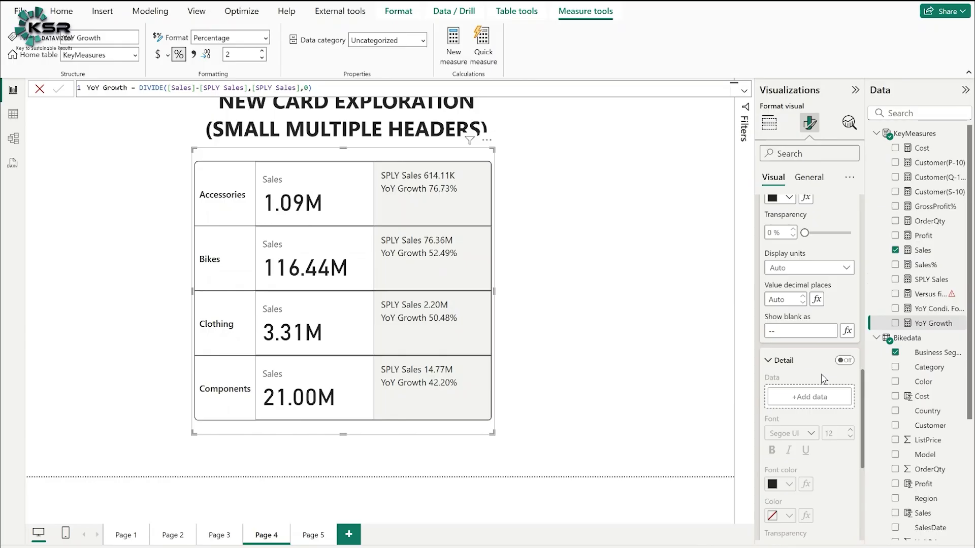
scroll(825, 384, up, 10)
scroll(805, 322, up, 2)
scroll(807, 354, down, 10)
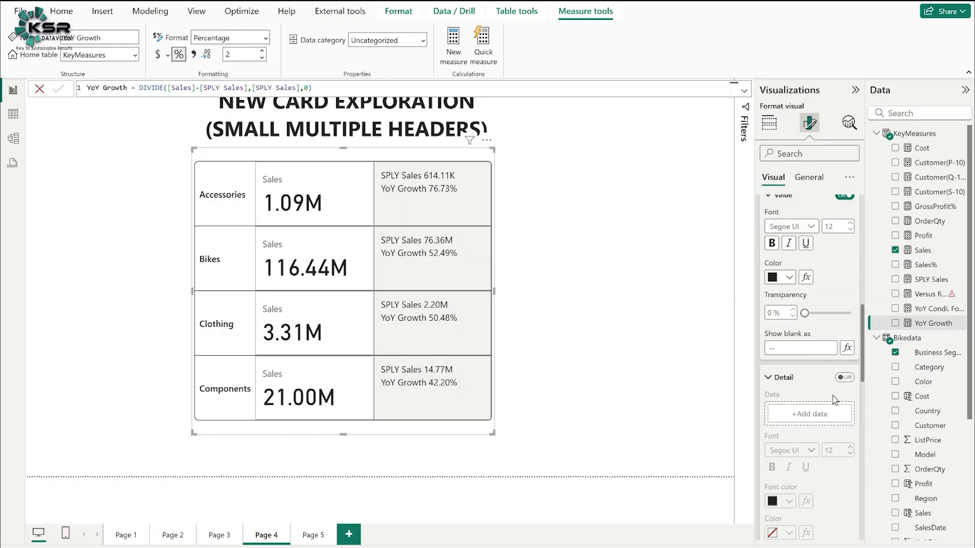
scroll(833, 399, down, 3)
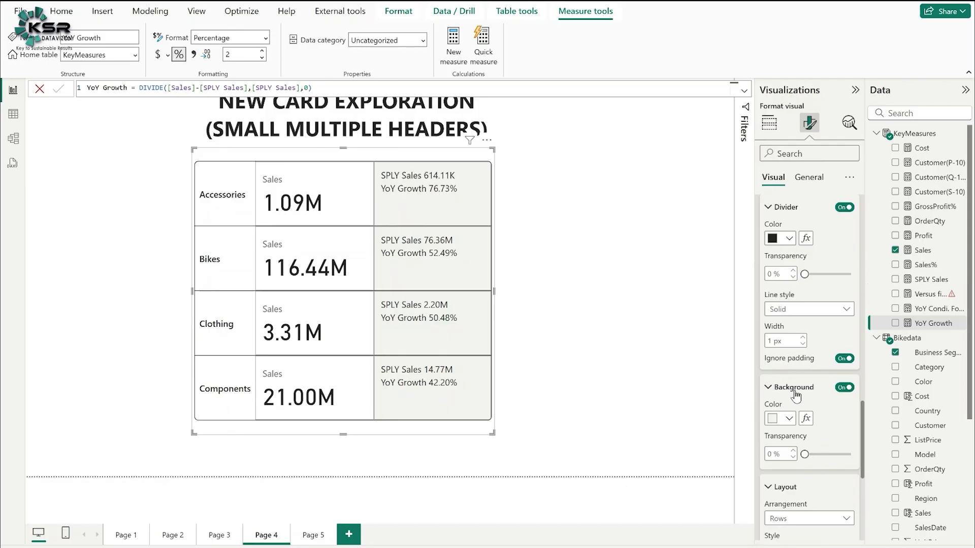
scroll(814, 392, up, 5)
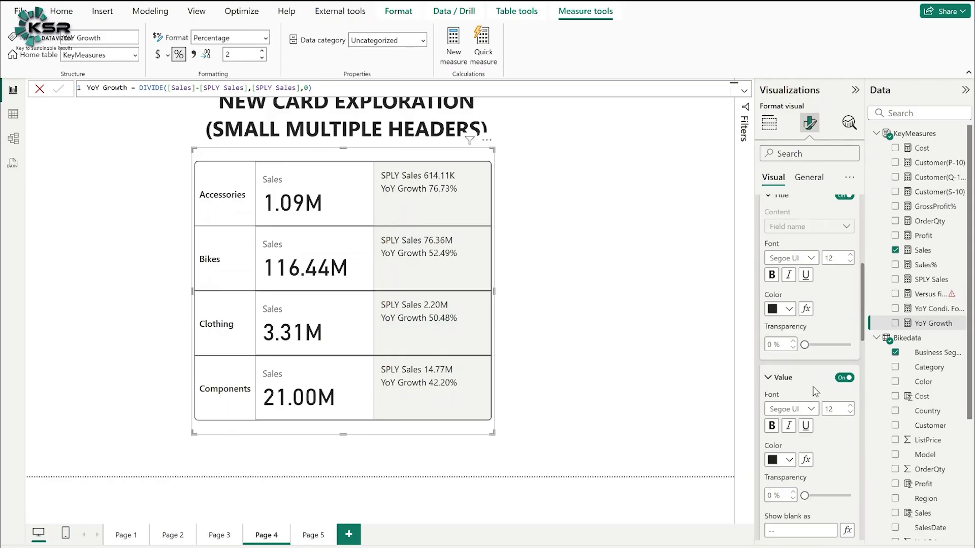
scroll(792, 320, up, 3)
scroll(818, 350, down, 5)
scroll(819, 350, down, 5)
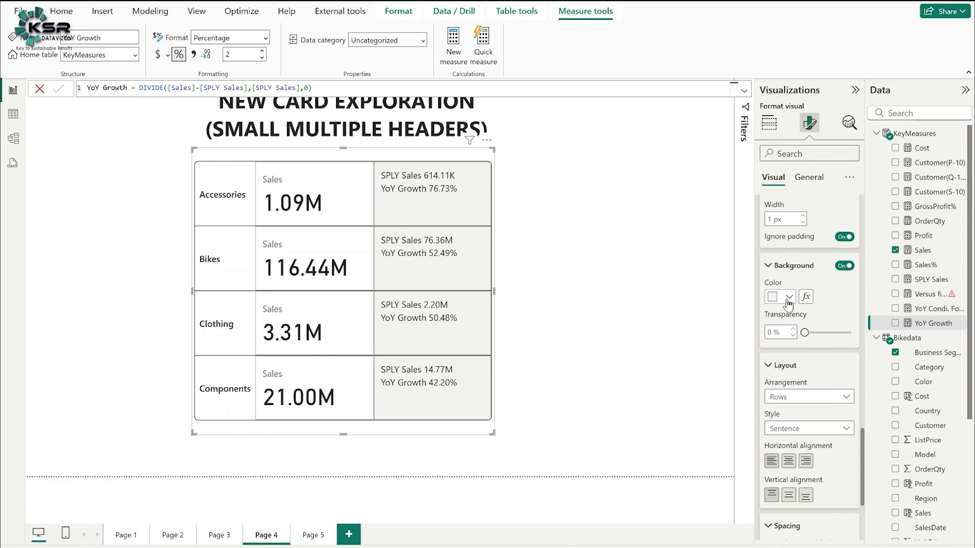
click(787, 298)
click(796, 339)
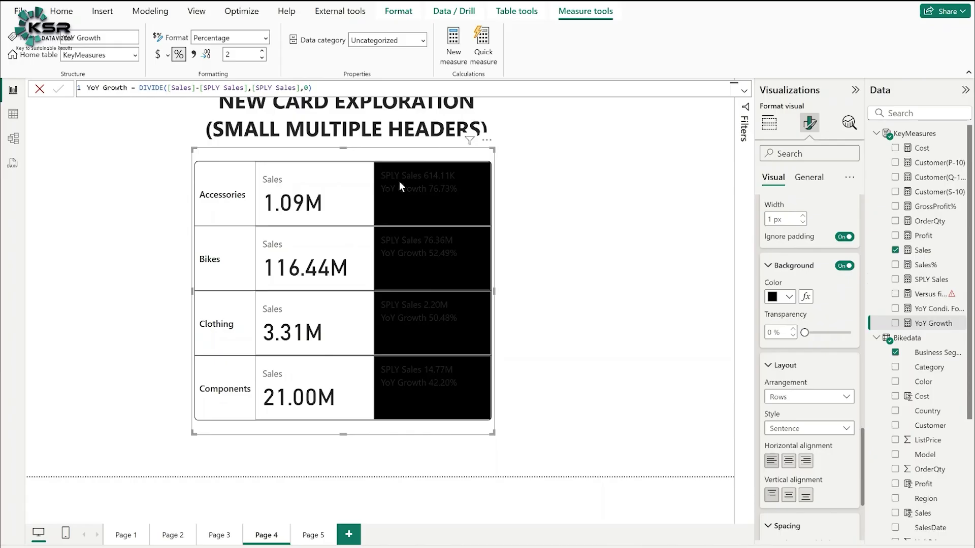
- Set the font color of the reference label values to white
scroll(844, 288, up, 6)
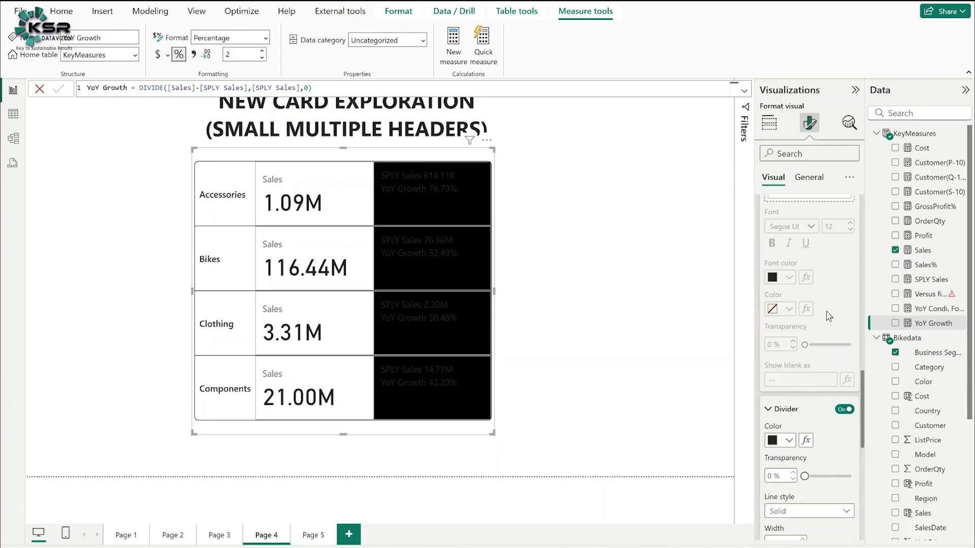
click(789, 345)
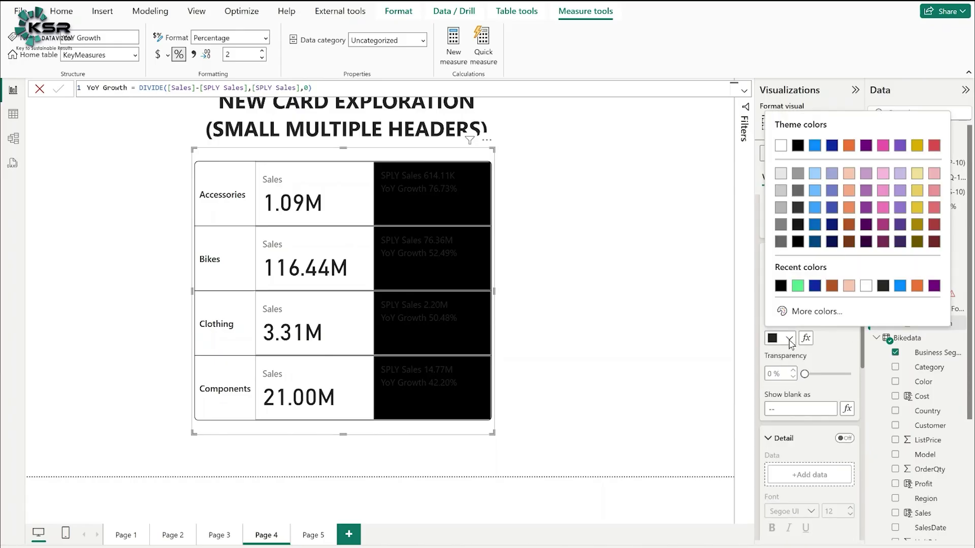
click(779, 146)
scroll(827, 341, up, 1)
scroll(825, 341, up, 4)
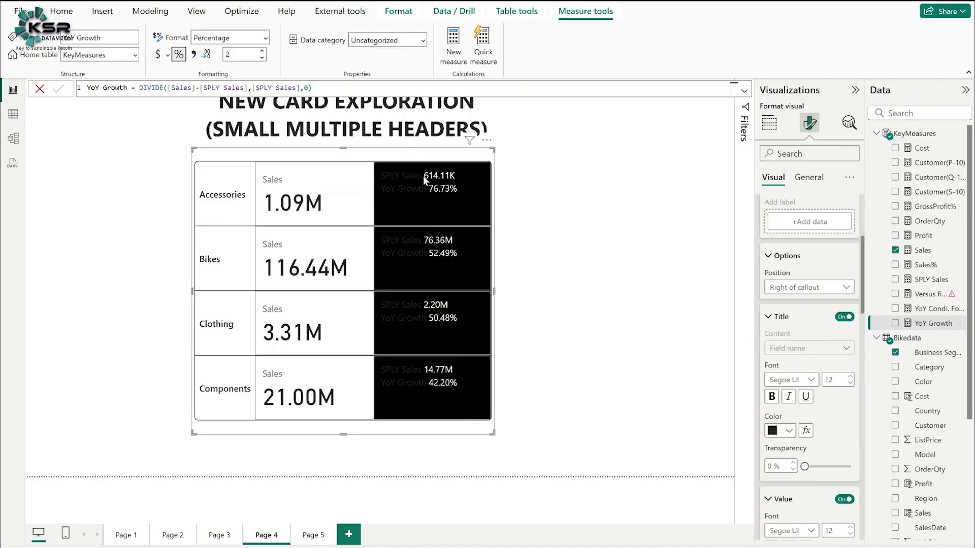
- Set the font color of the reference label titles to white
click(789, 431)
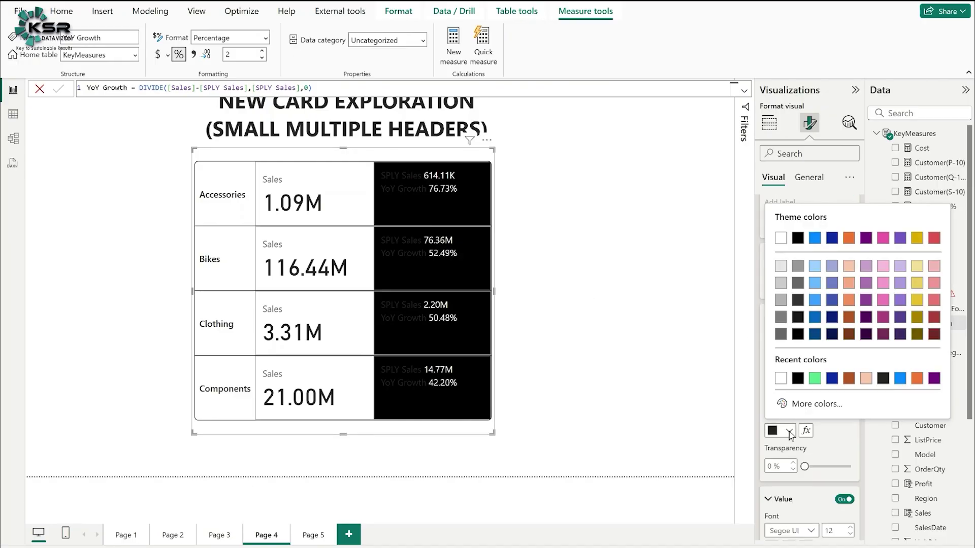
click(781, 378)
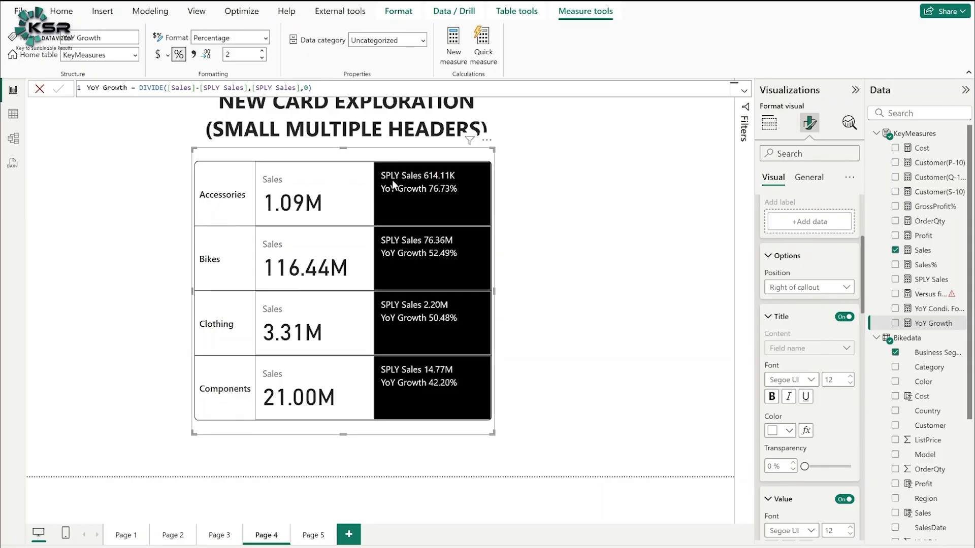
scroll(811, 305, up, 4)
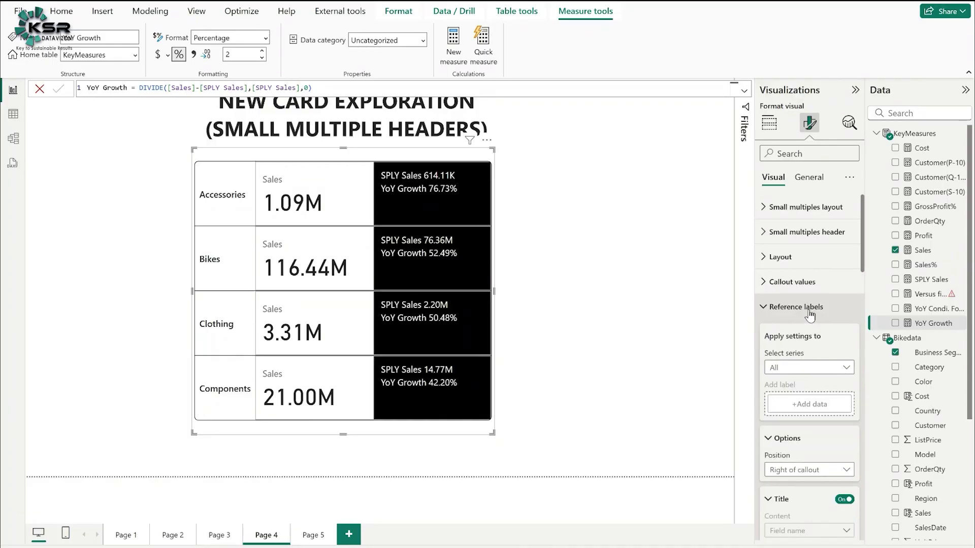
click(810, 309)
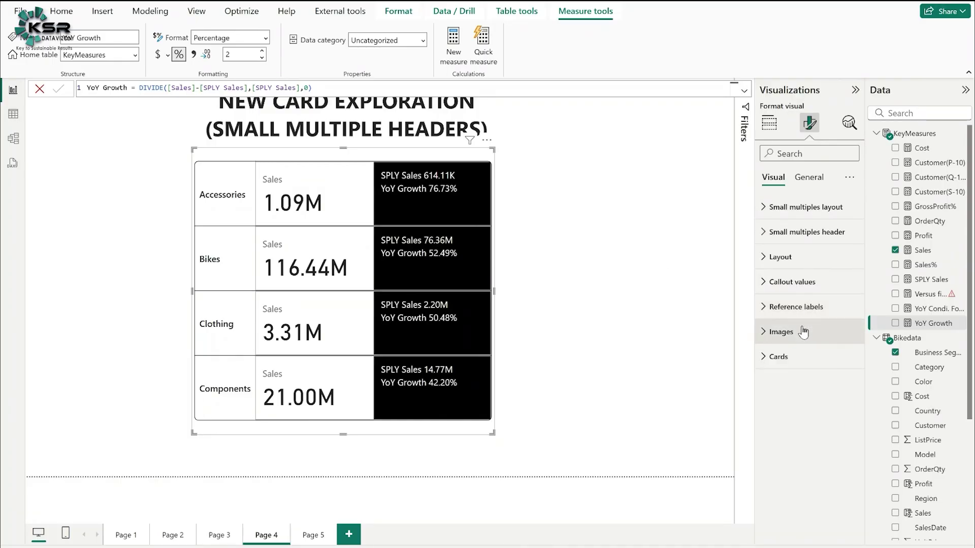
click(654, 248)
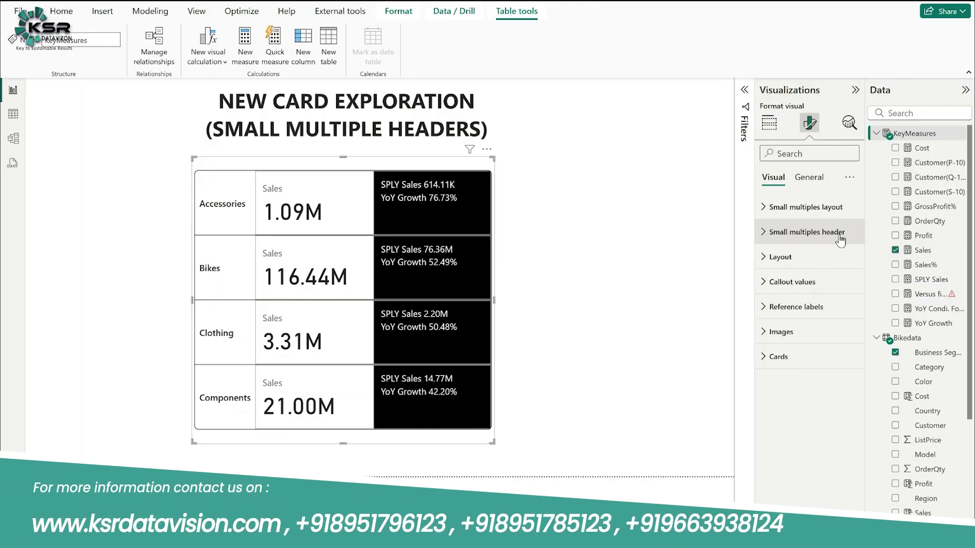
- Try the Right and Top positions for the small multiples header and return it to Left
click(763, 234)
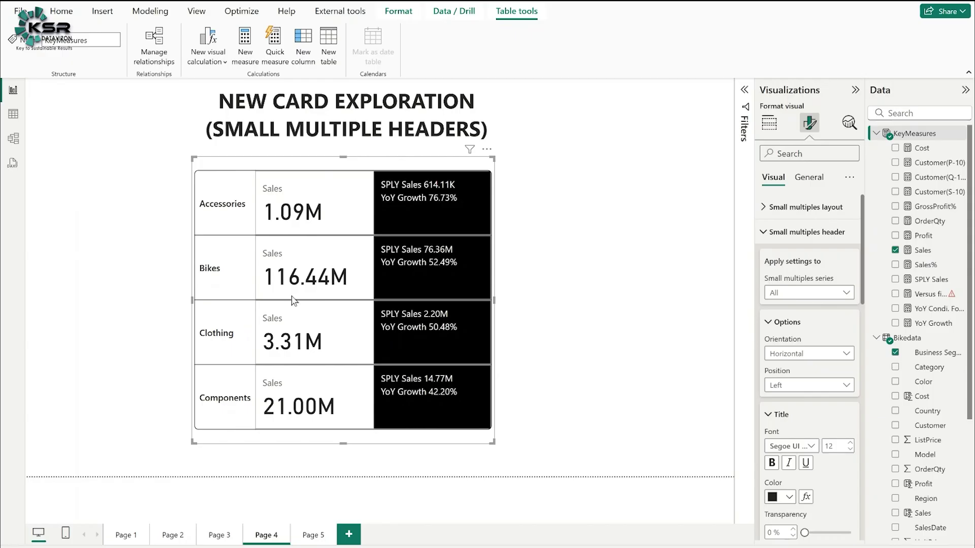
click(802, 388)
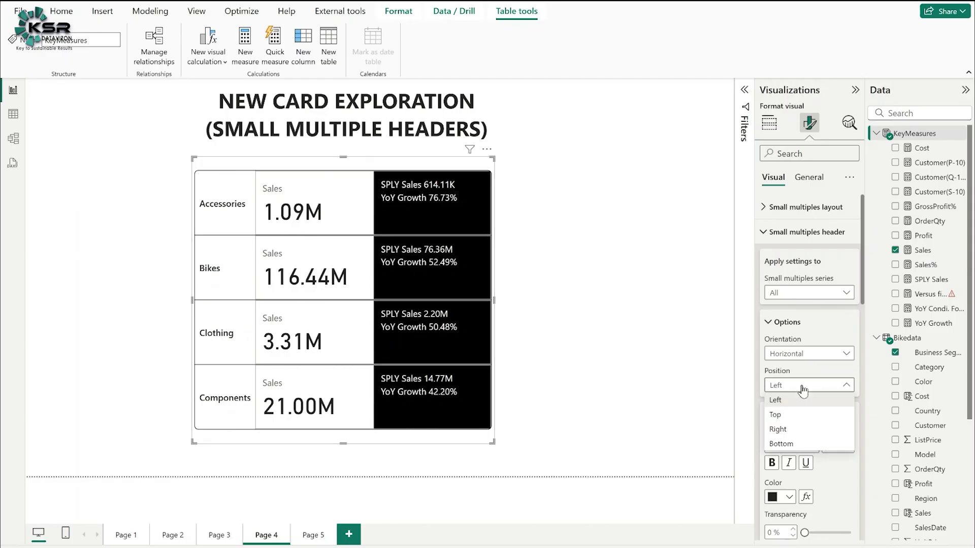
click(780, 430)
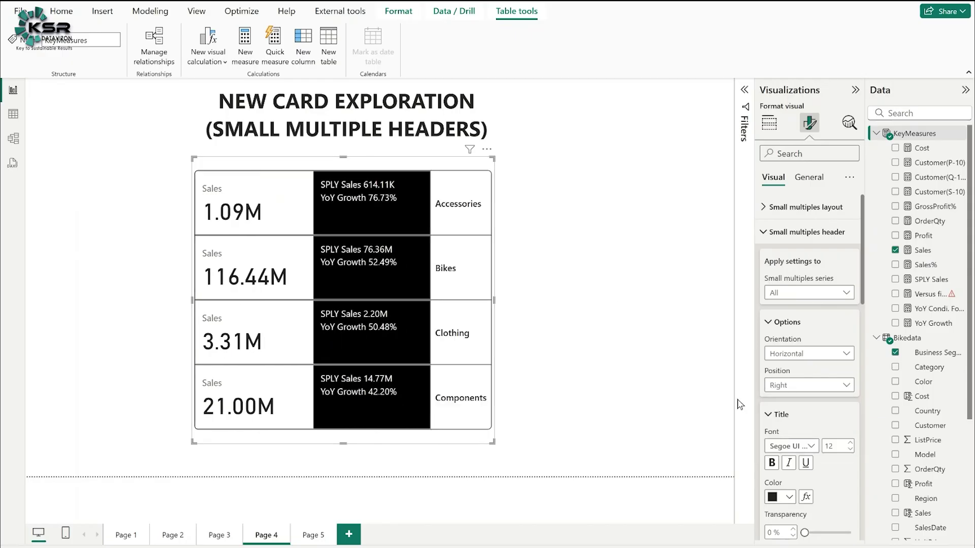
click(817, 389)
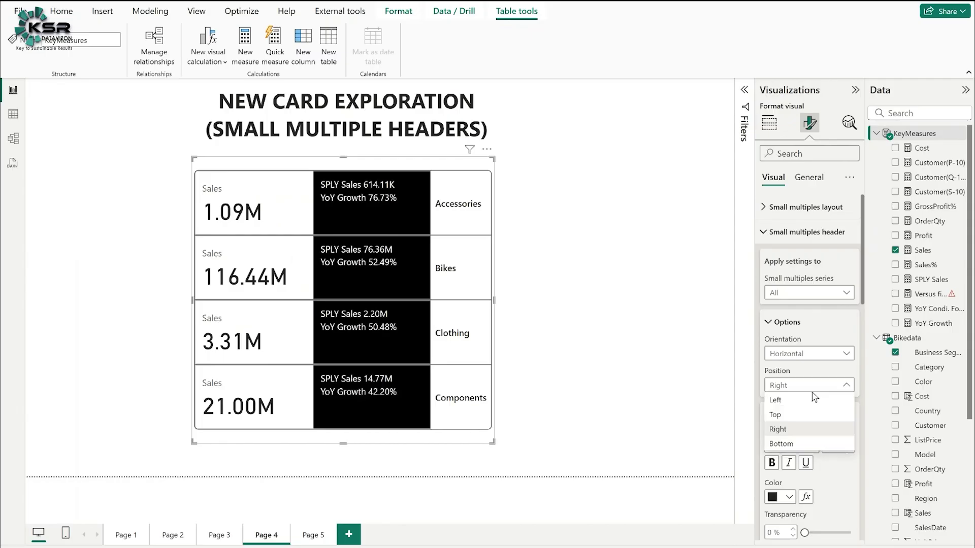
click(801, 416)
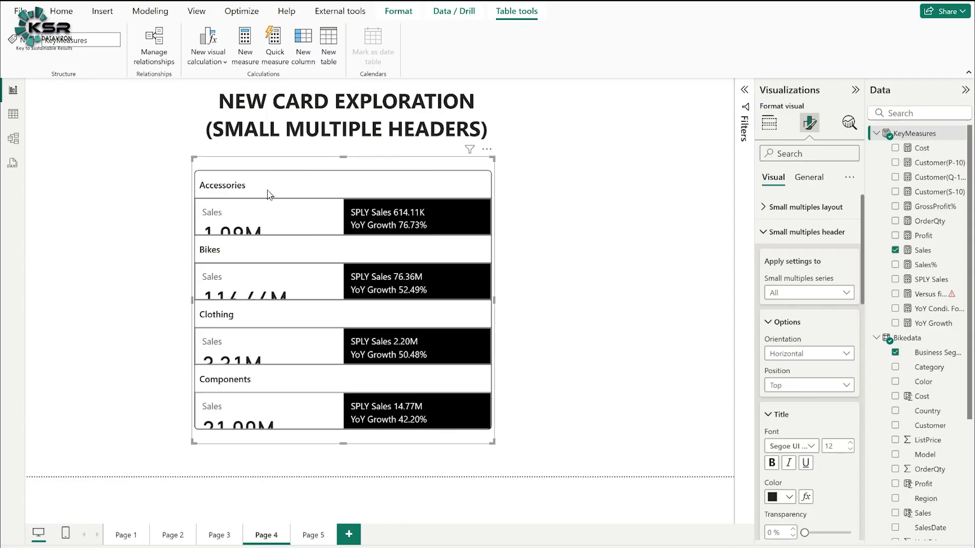
click(809, 386)
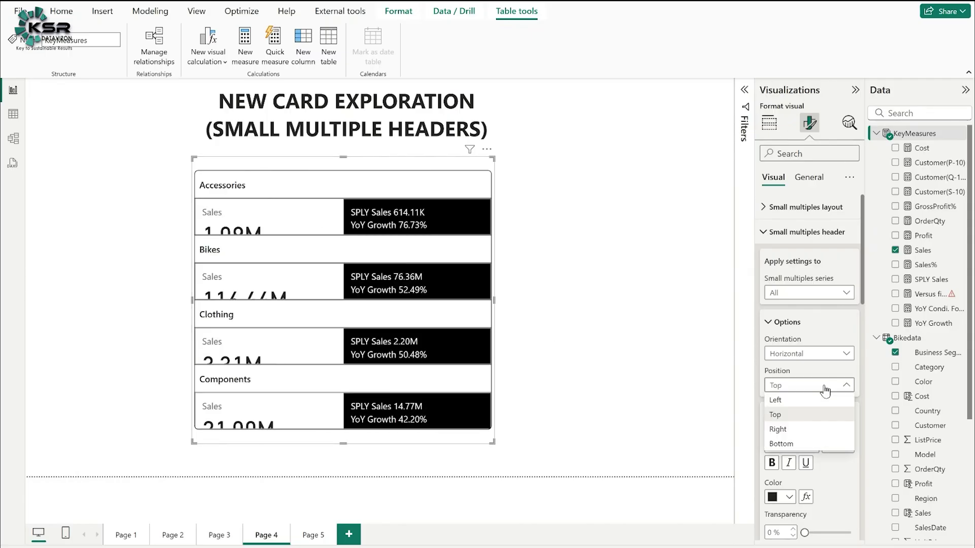
click(806, 401)
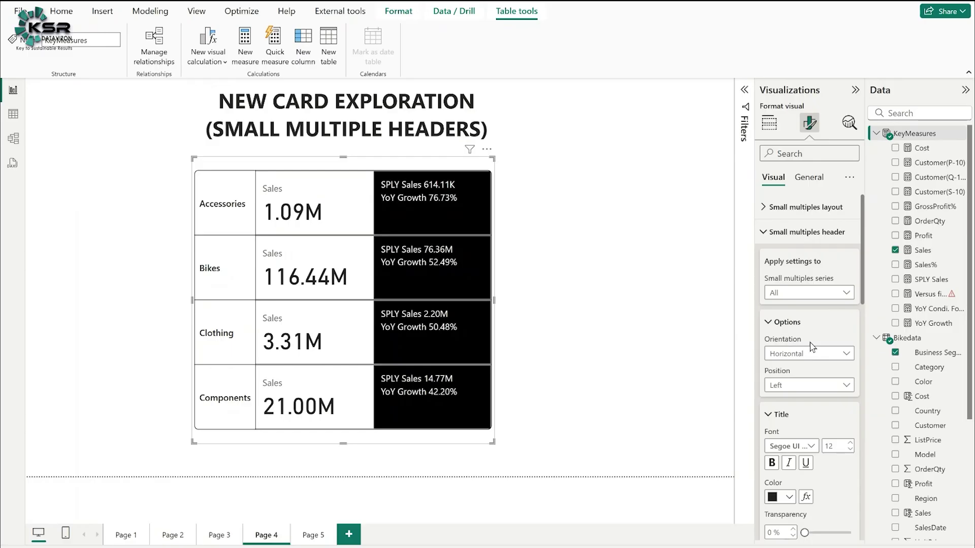
- Try the Rotate all text 270° orientation on the small multiples header and return it to Horizontal
click(846, 355)
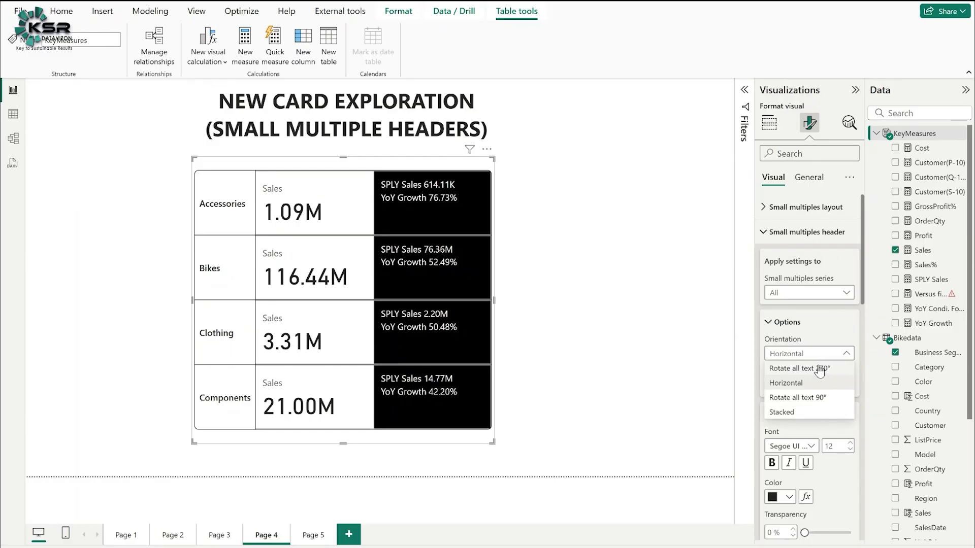
key(Escape)
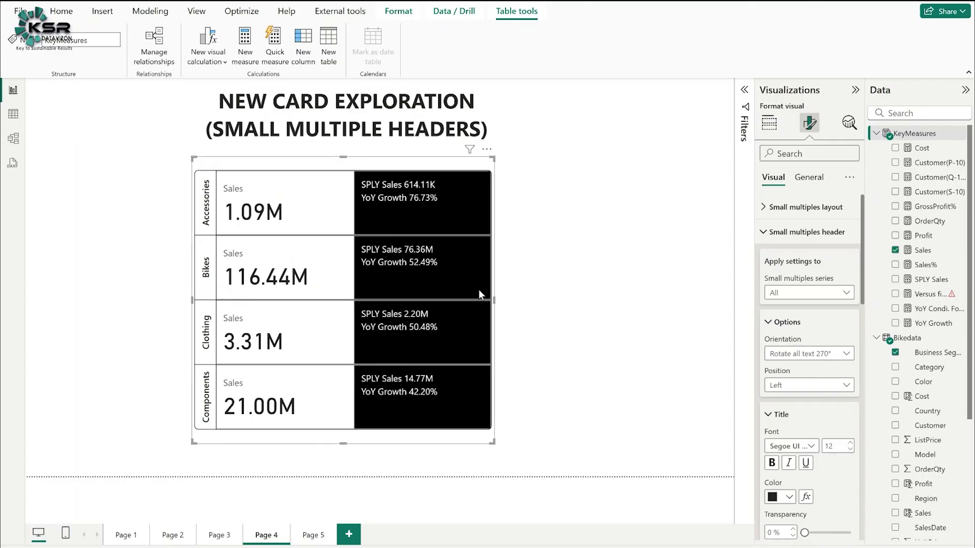
click(815, 355)
click(792, 383)
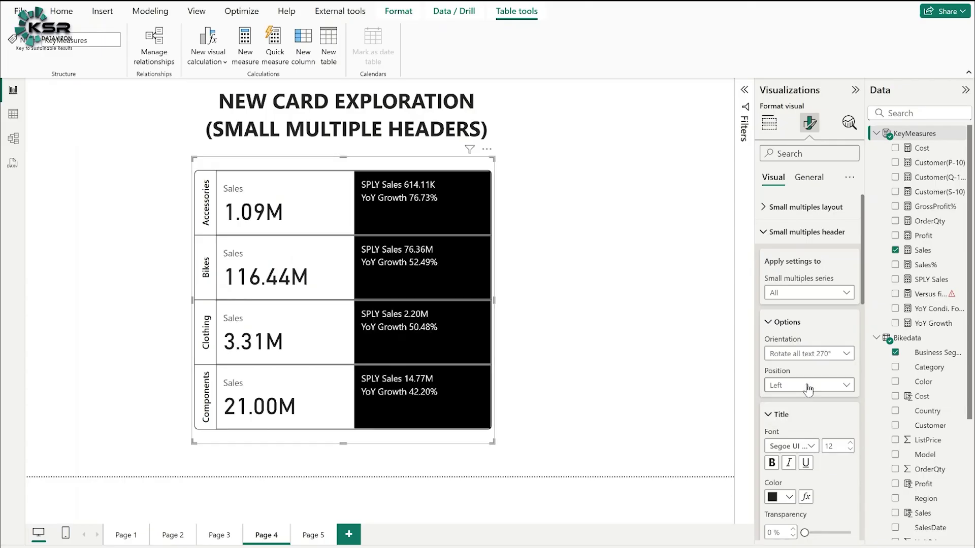
- Try Rotate all text 90° on the small multiples header and settle on the Rotate all text 270° orientation
click(809, 355)
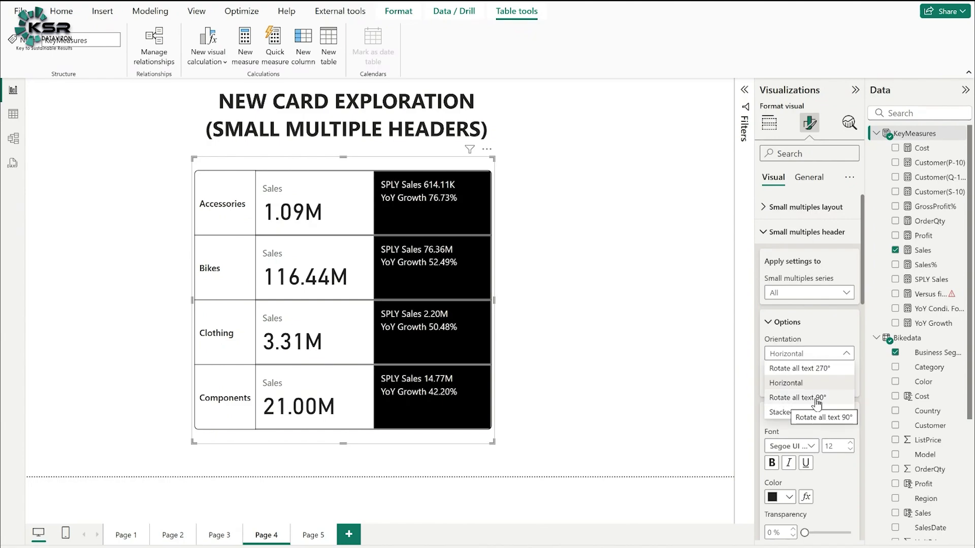
key(Escape)
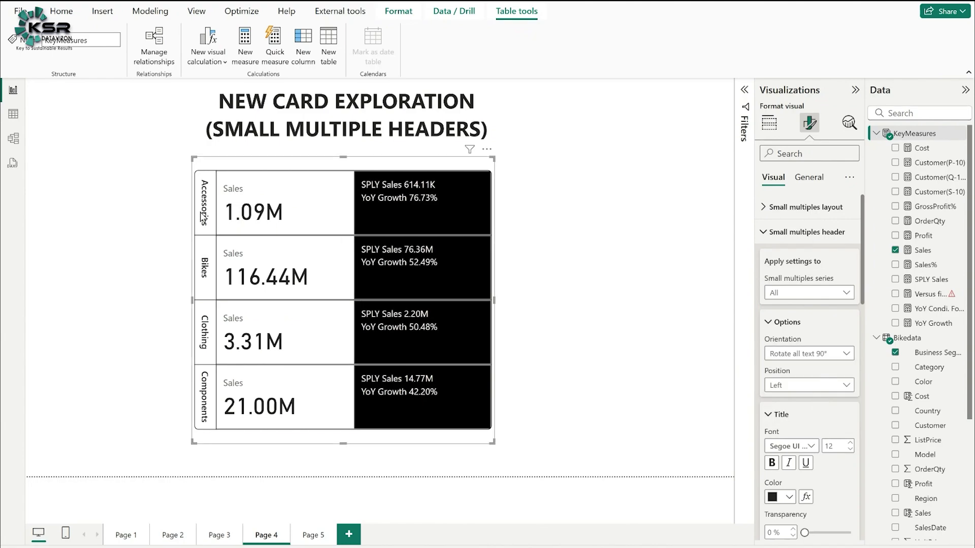
click(833, 354)
click(818, 369)
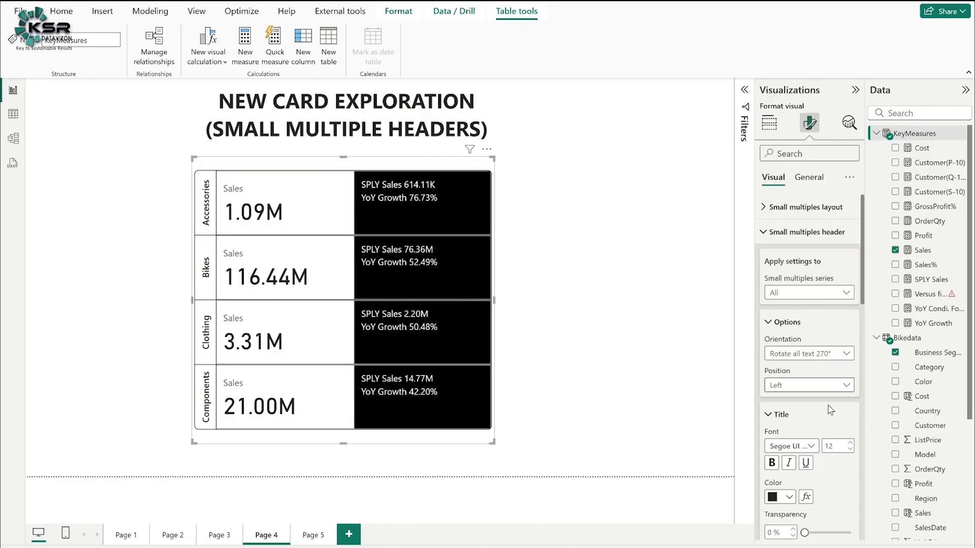
- Set the small multiples header's background color to light blue
scroll(835, 403, down, 3)
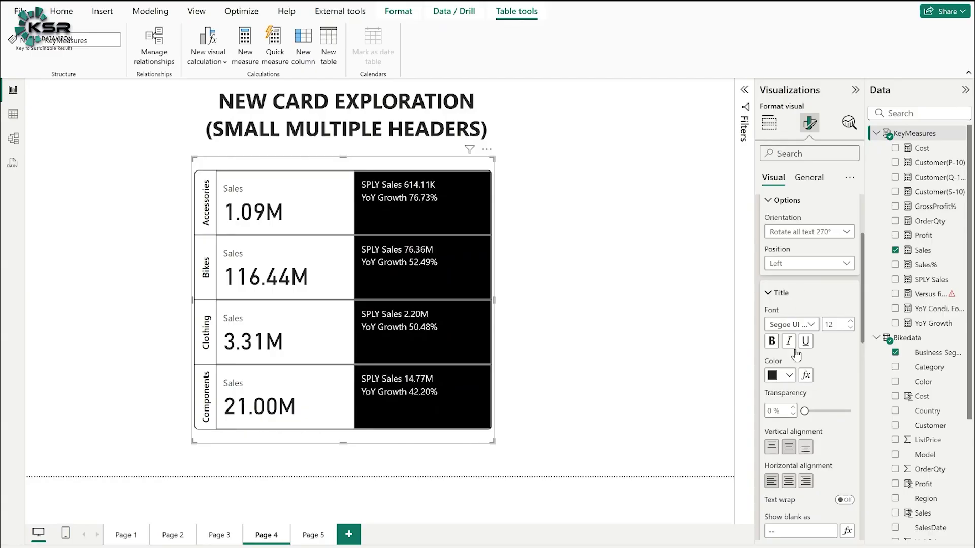
scroll(787, 300, down, 8)
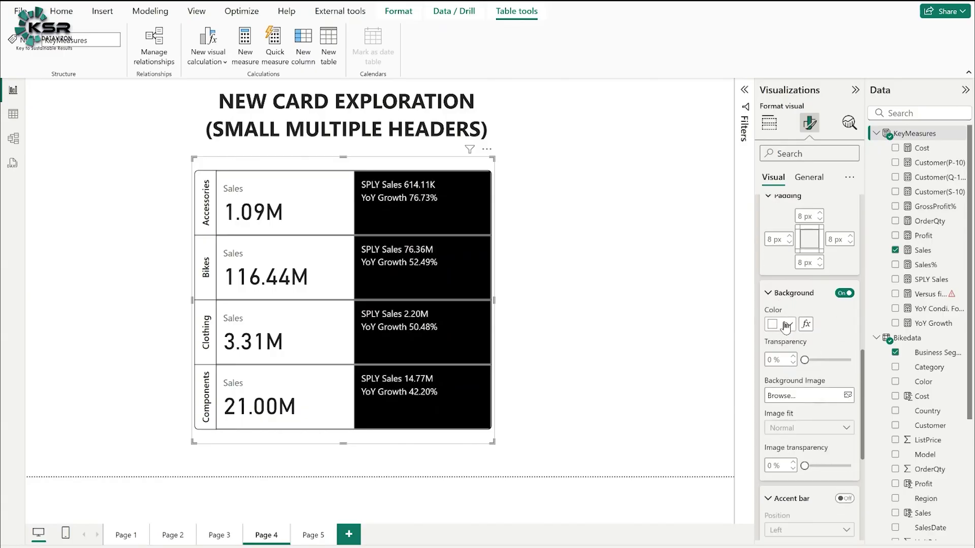
click(788, 325)
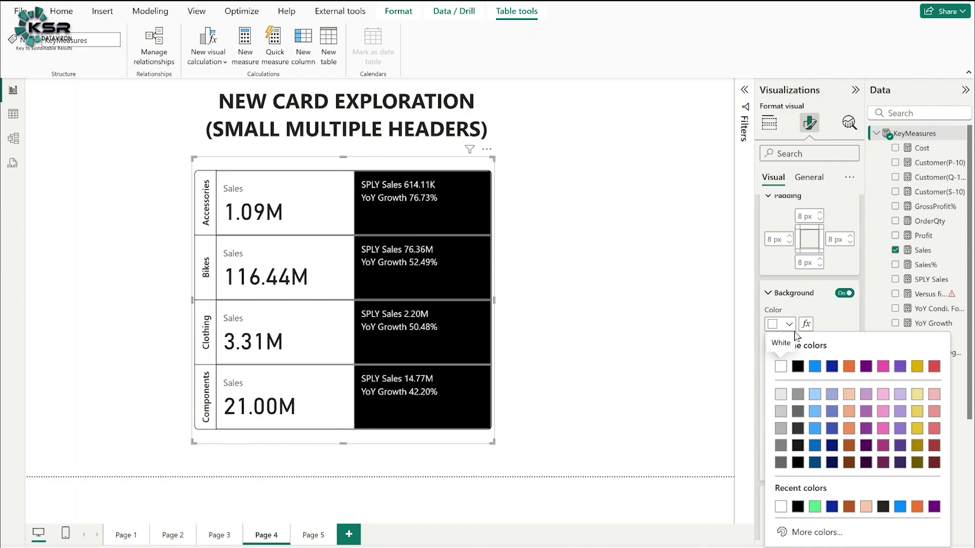
click(815, 396)
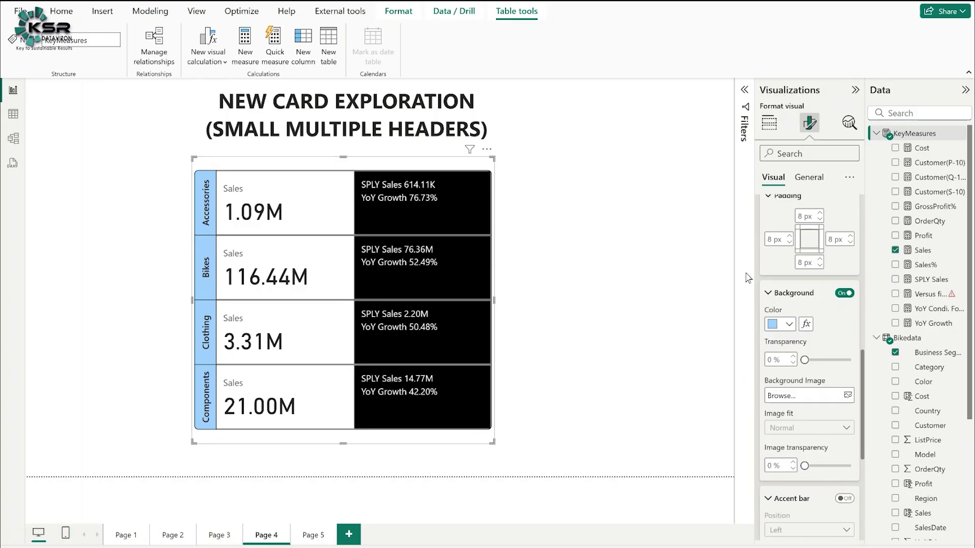
- Review the YoY Condi. Format measure's formula and base the small multiples header's background color on that measure using the Field value format style
click(934, 309)
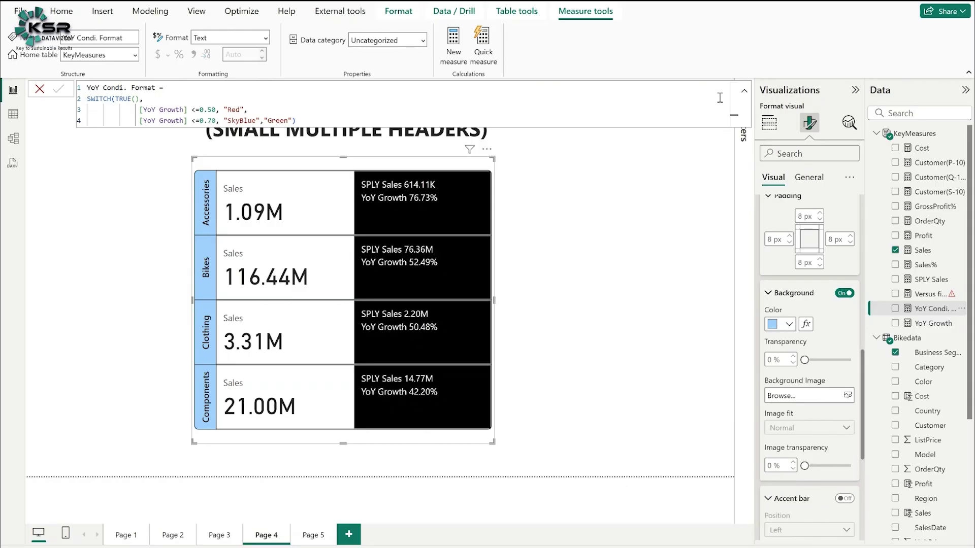
click(744, 91)
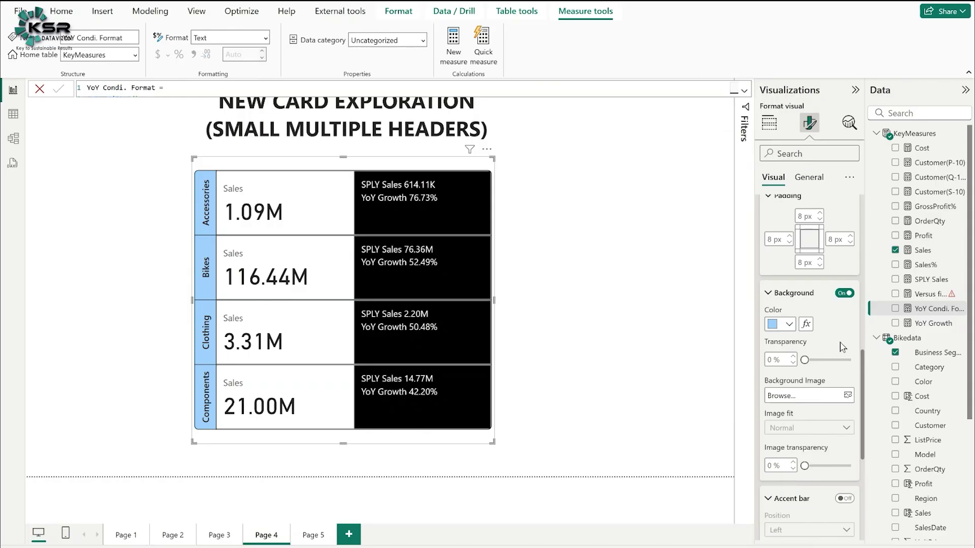
click(806, 325)
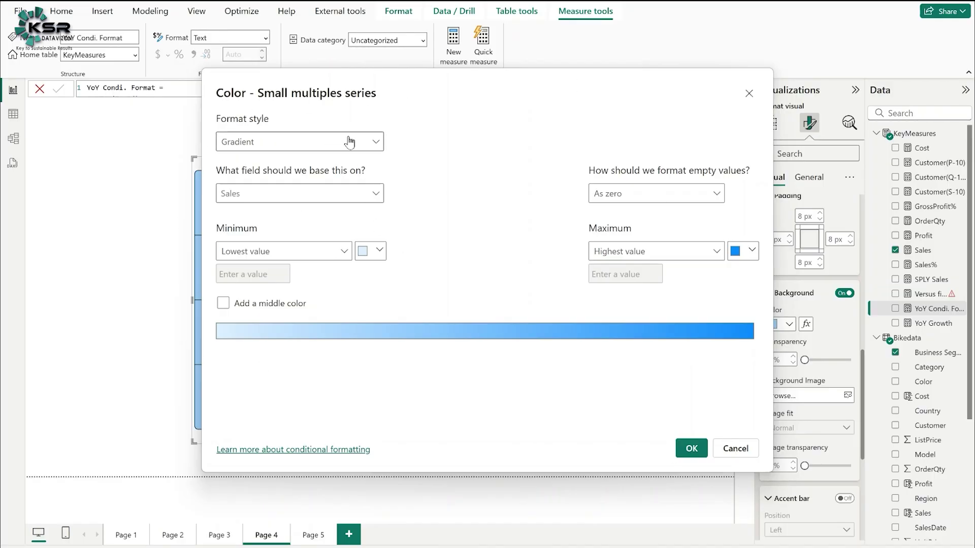
click(378, 145)
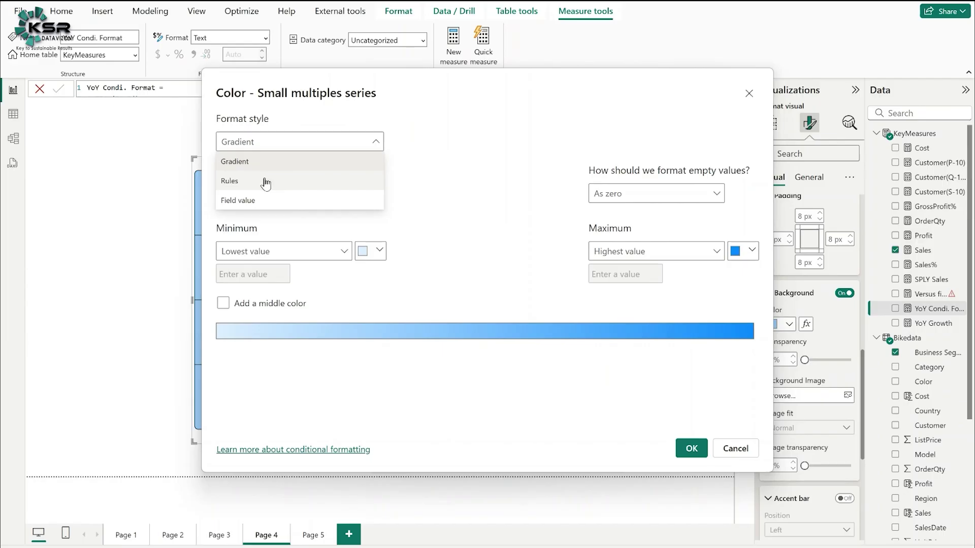
click(239, 202)
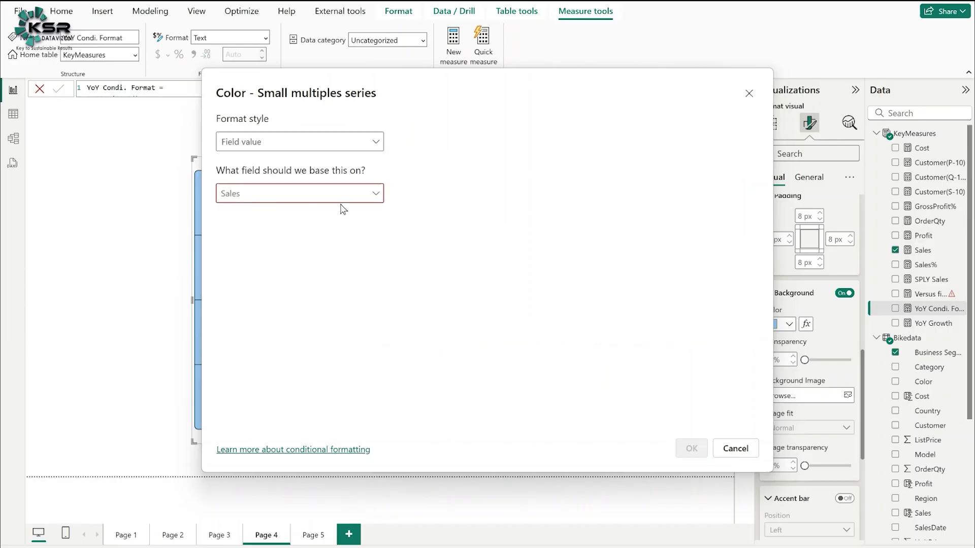
click(377, 200)
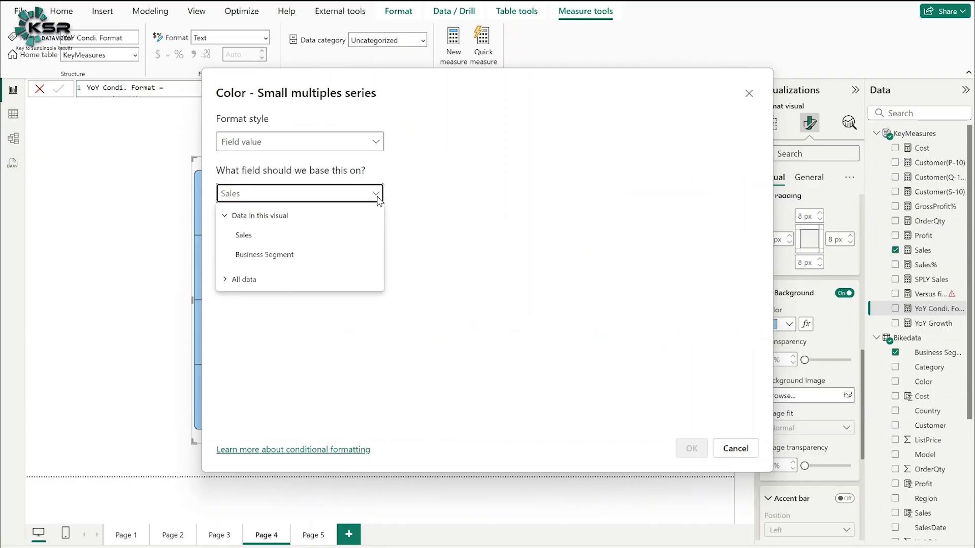
click(225, 281)
click(242, 298)
scroll(245, 304, down, 5)
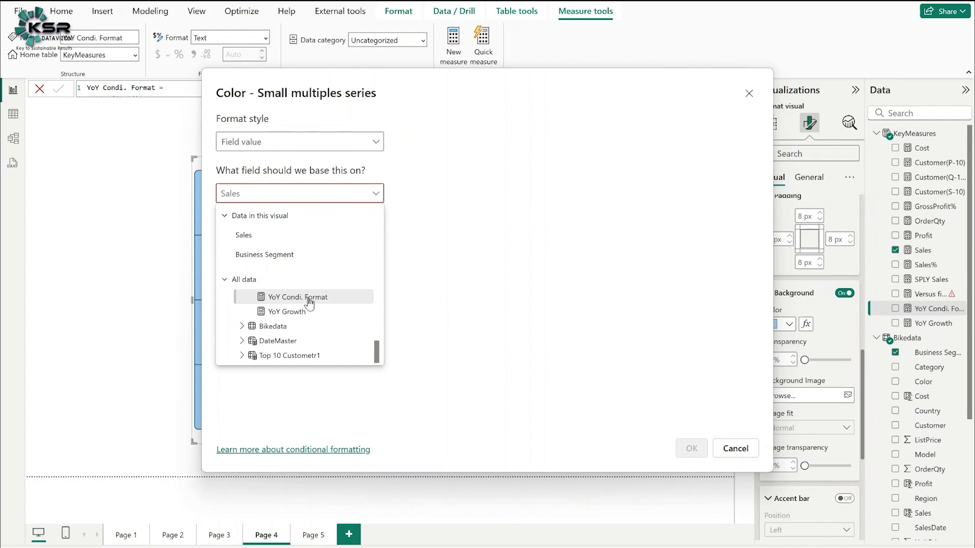
click(309, 298)
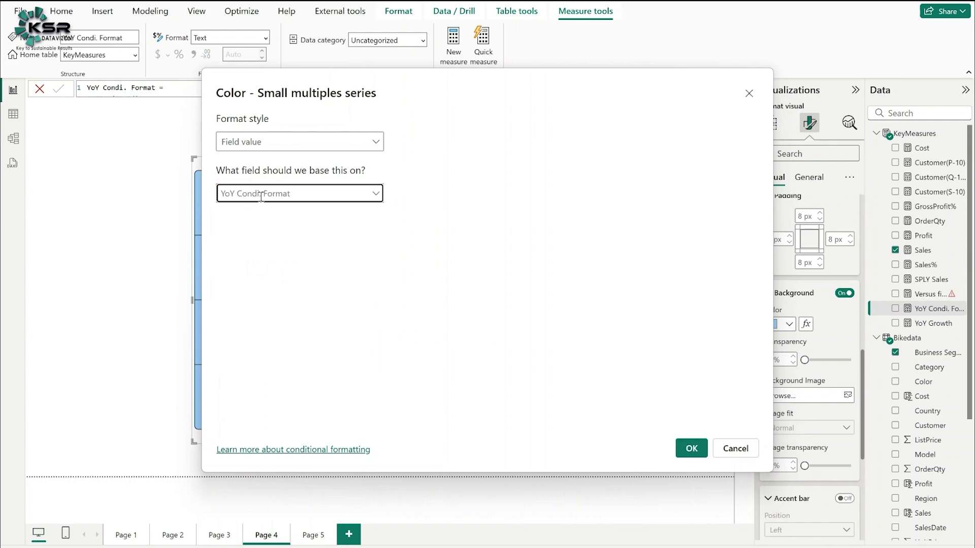
click(692, 454)
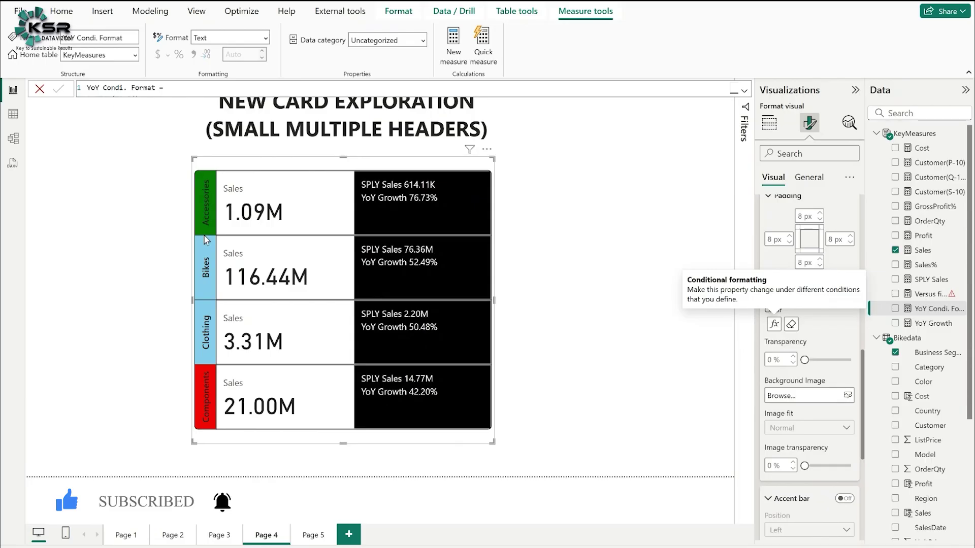
click(207, 381)
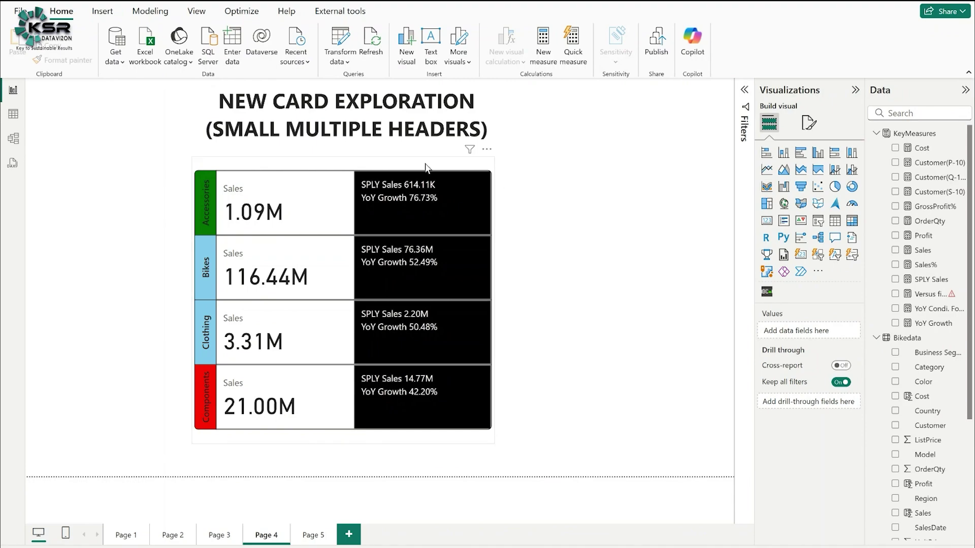
- Open the card's reference label settings for the Sales series with the YoY Growth label selected
click(409, 169)
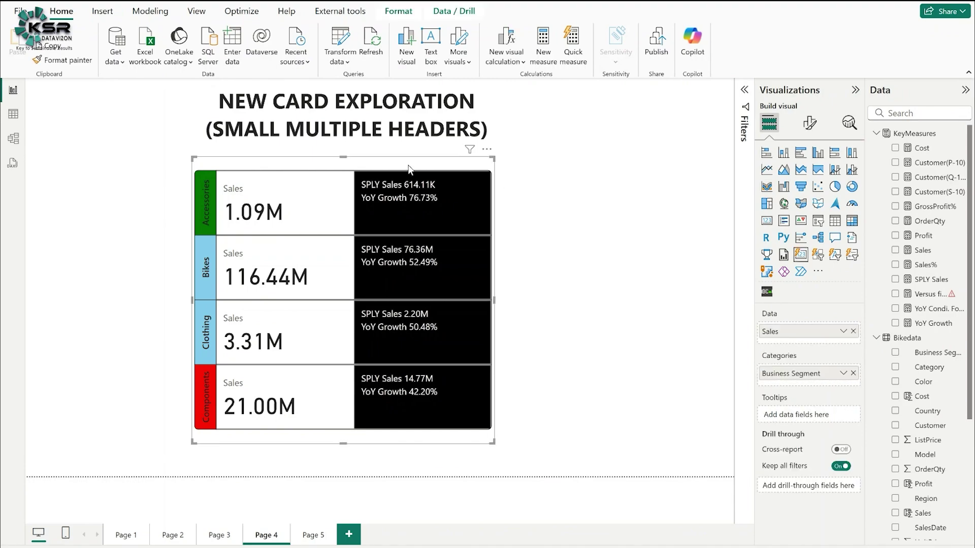
click(809, 122)
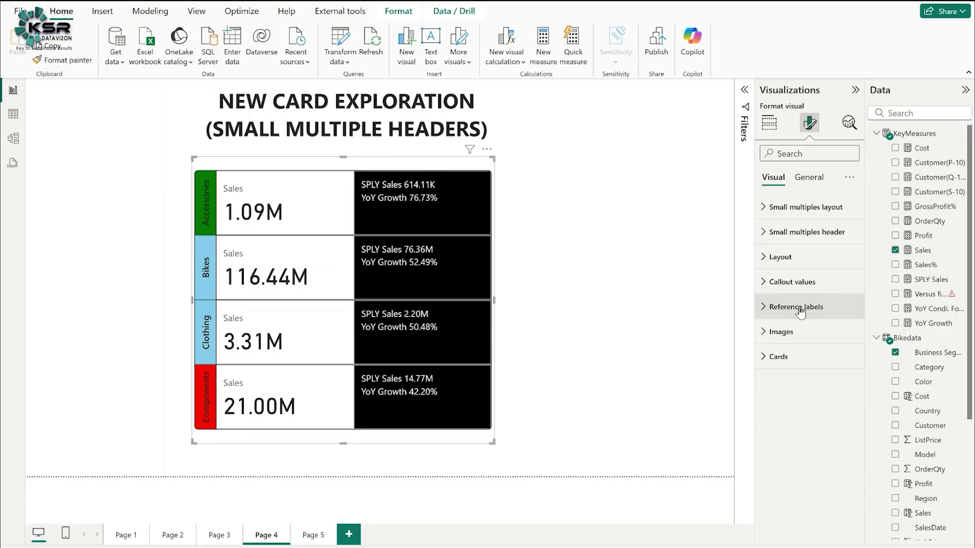
click(799, 311)
scroll(811, 335, down, 3)
click(809, 245)
click(786, 277)
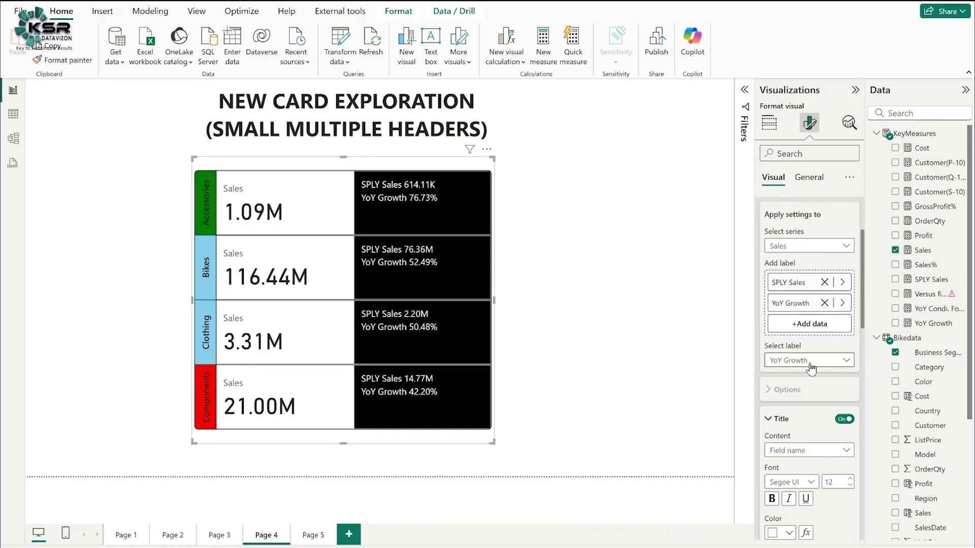
scroll(808, 307, down, 7)
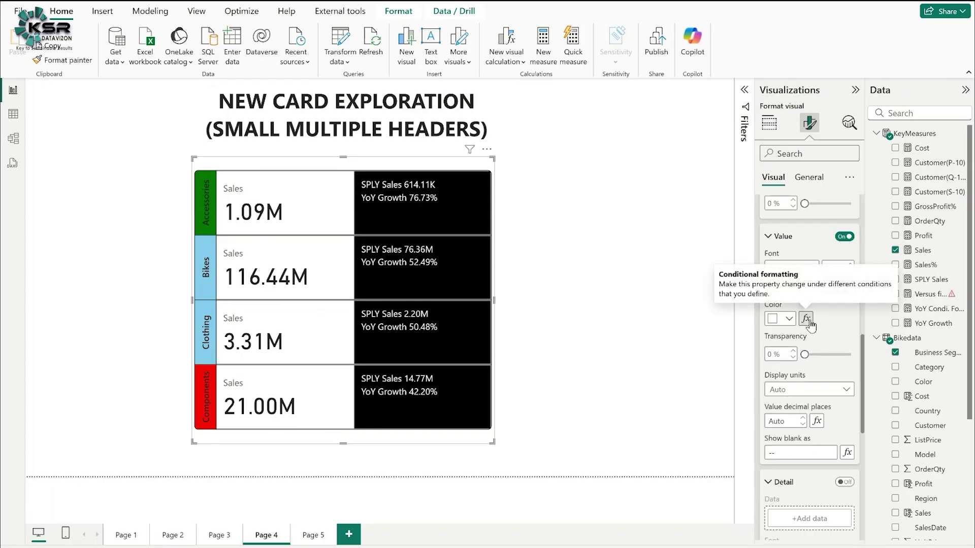
- Base the YoY Growth label's value color on the YoY Condi. Format measure using the Field value format style
click(806, 320)
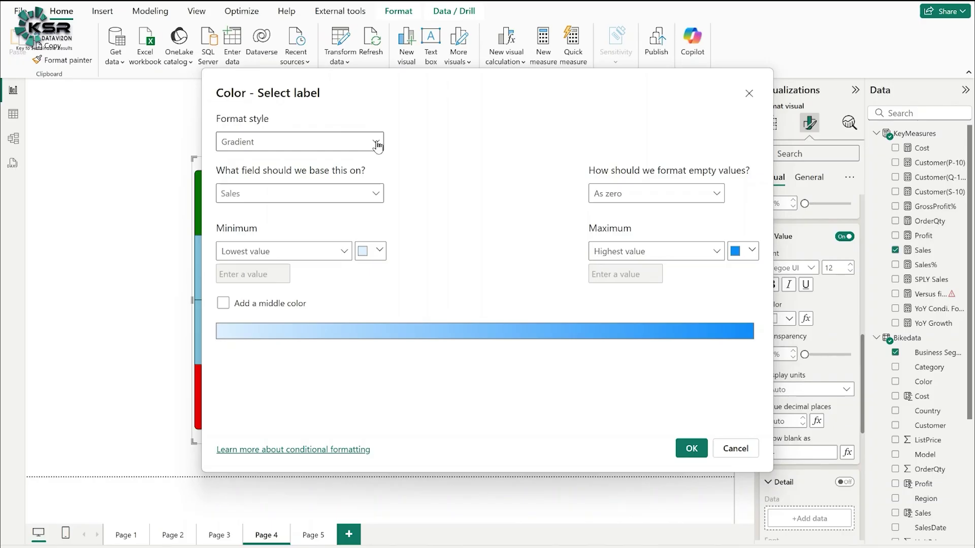
click(375, 144)
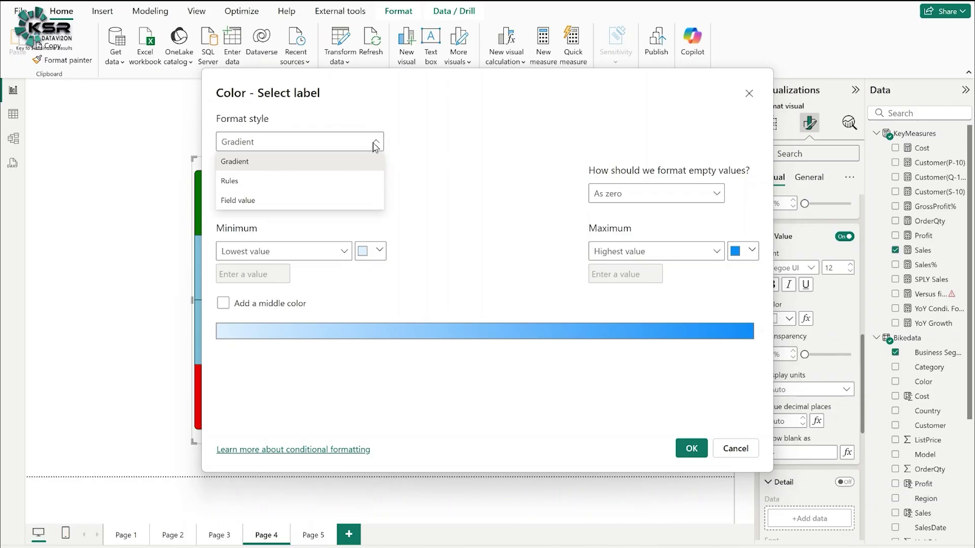
click(245, 201)
click(375, 195)
click(243, 279)
click(243, 297)
scroll(297, 318, down, 5)
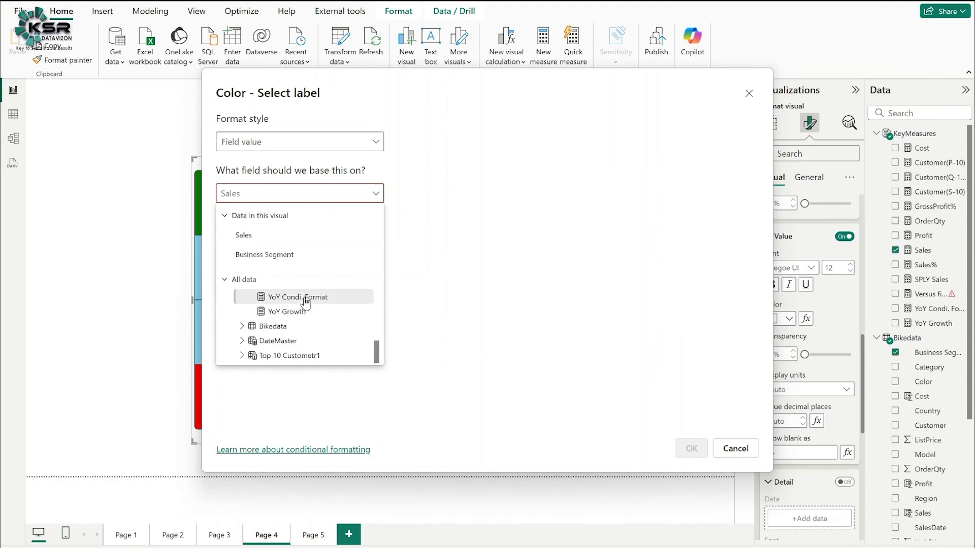
click(306, 299)
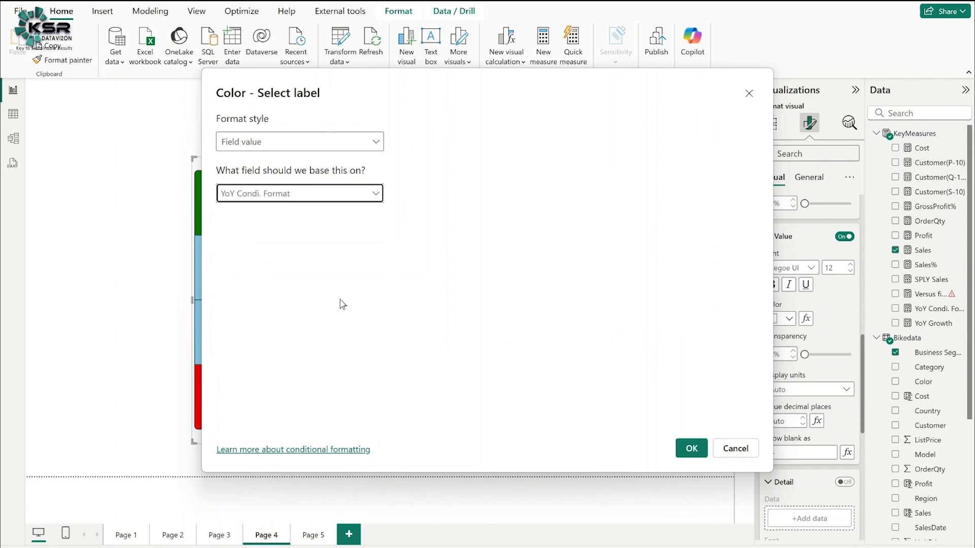
click(690, 449)
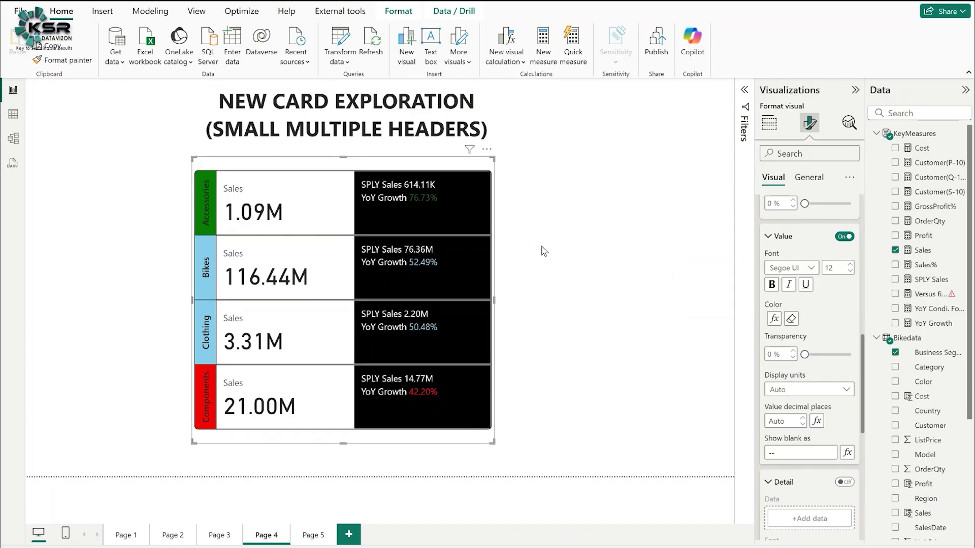
- Make the YoY Growth reference label's value bold and deselect the card
click(771, 285)
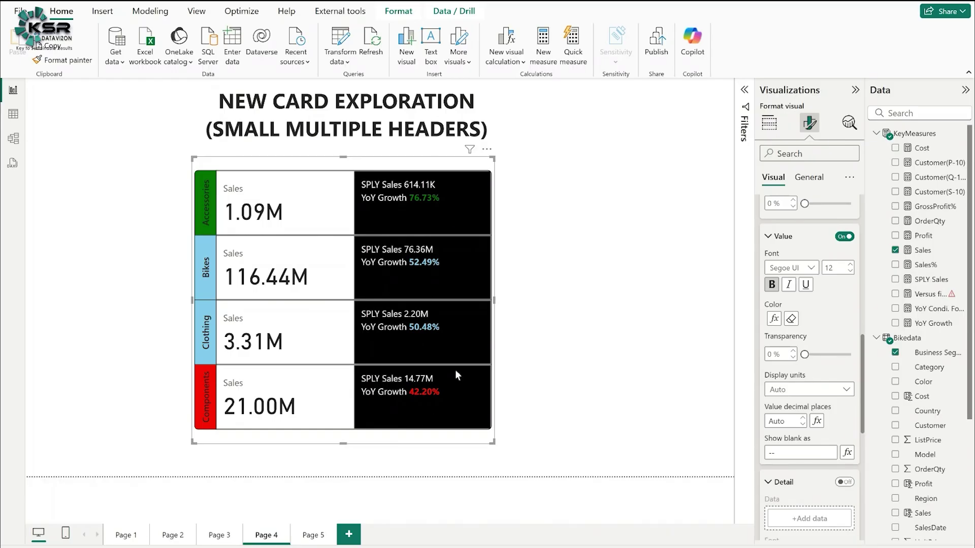
click(599, 263)
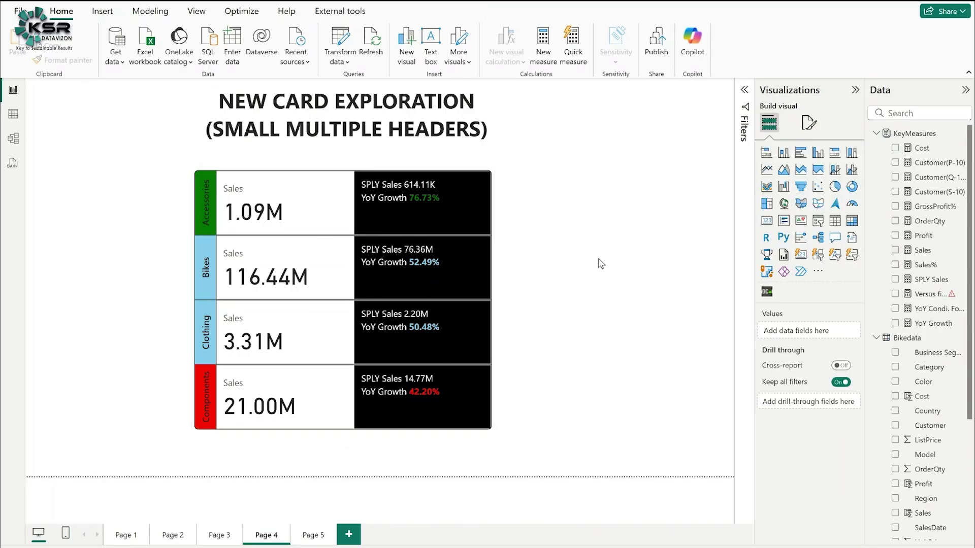
click(277, 169)
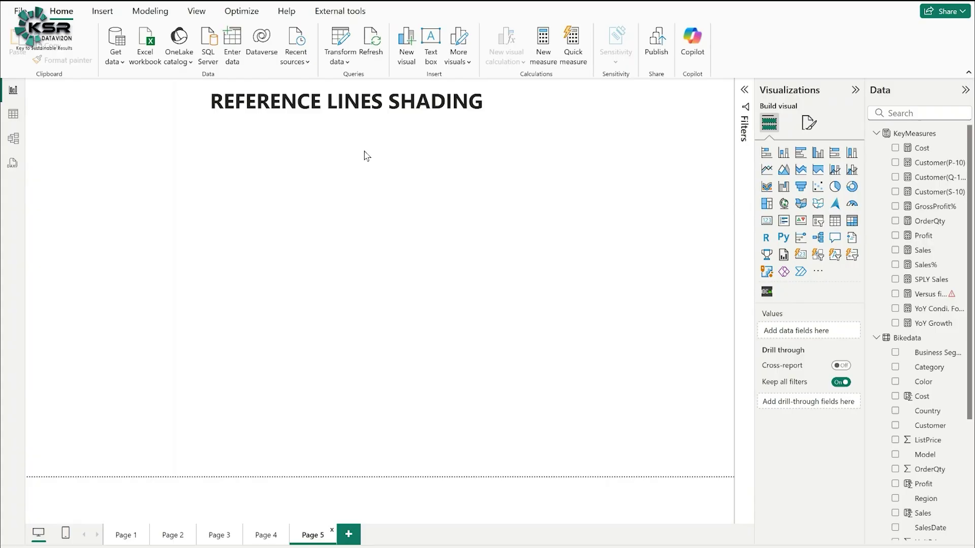
- Insert a scatter chart on Page 5, enlarge it and position it below the REFERENCE LINES SHADING title
click(822, 190)
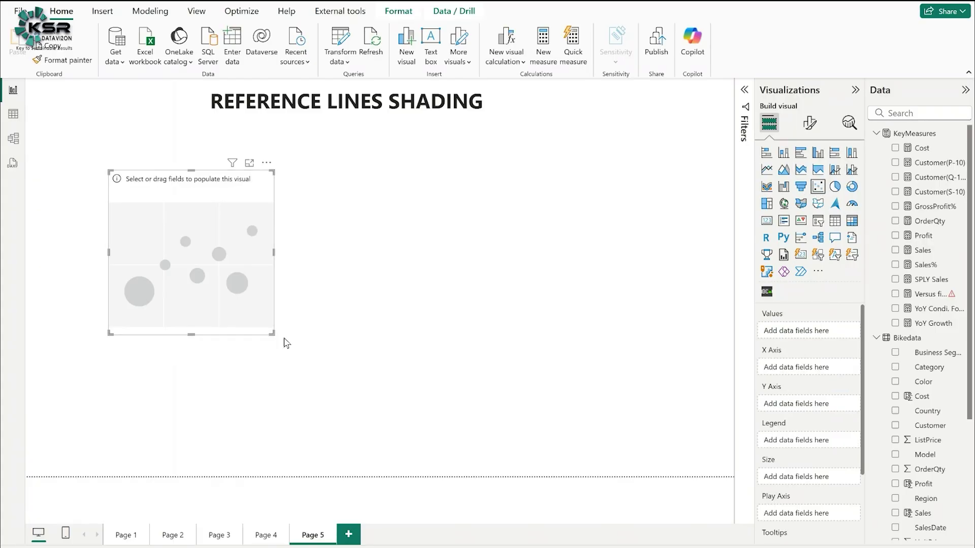
drag(272, 333, 522, 396)
drag(419, 309, 435, 311)
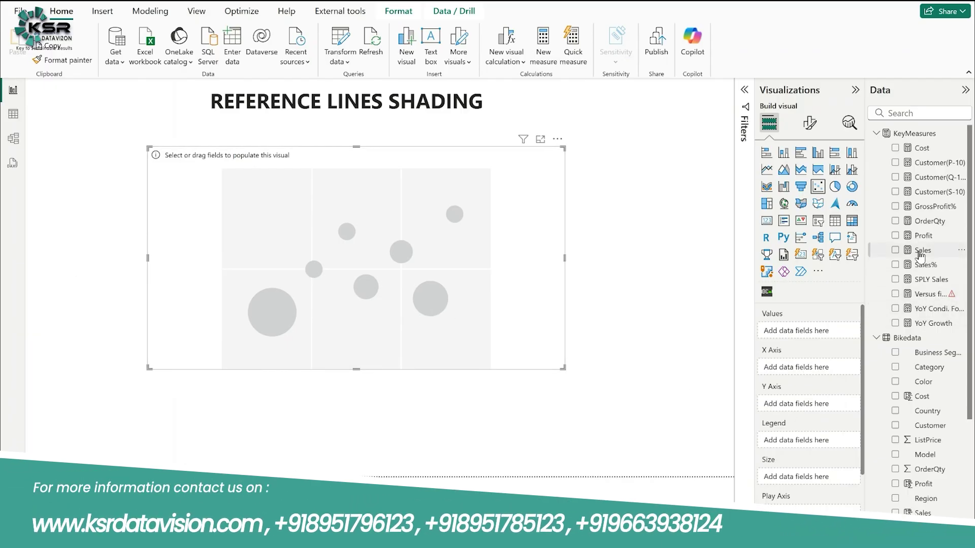
- Populate the scatter chart with Sales on X, Profit on Y, Business Segment as legend, Category as values and OrderQty as size
drag(921, 254, 809, 370)
drag(921, 236, 808, 408)
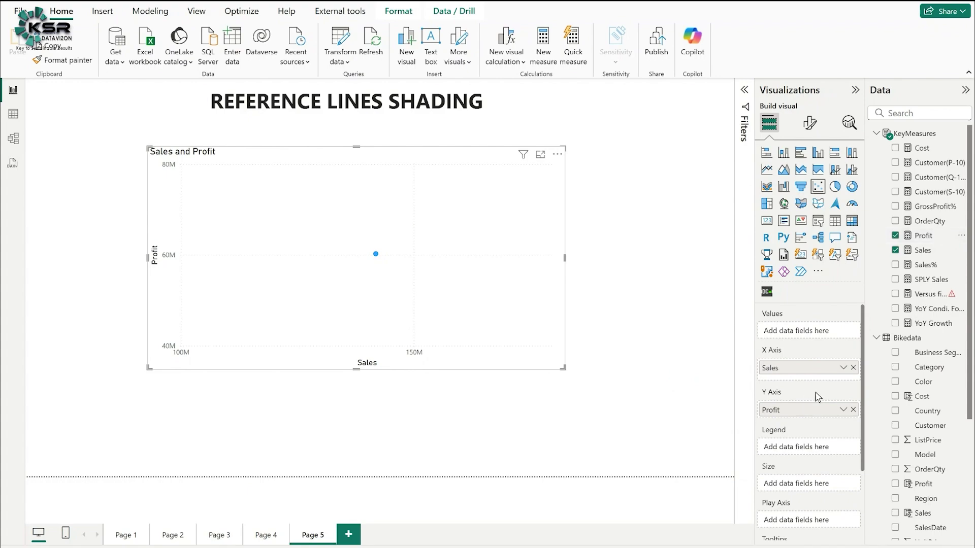
drag(921, 352, 809, 448)
drag(923, 367, 818, 339)
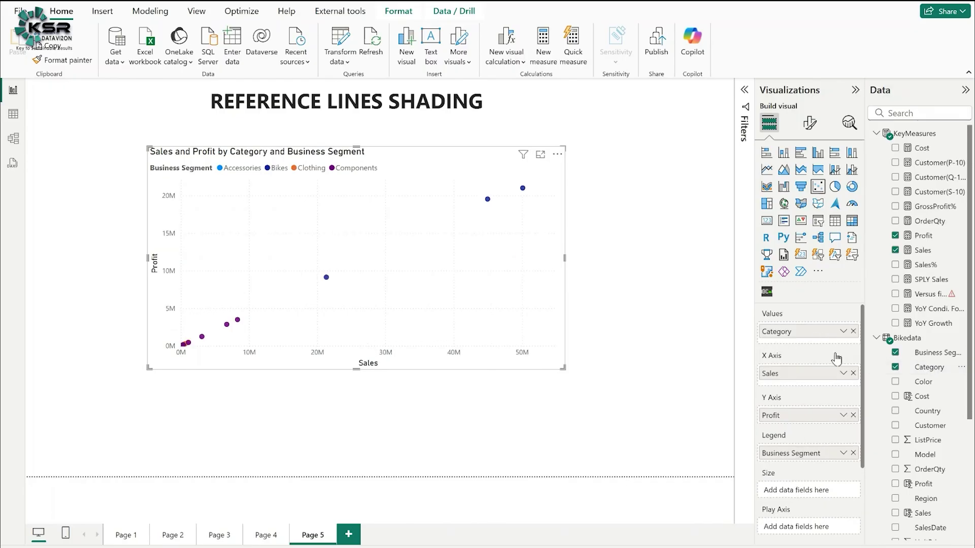
drag(937, 226, 819, 491)
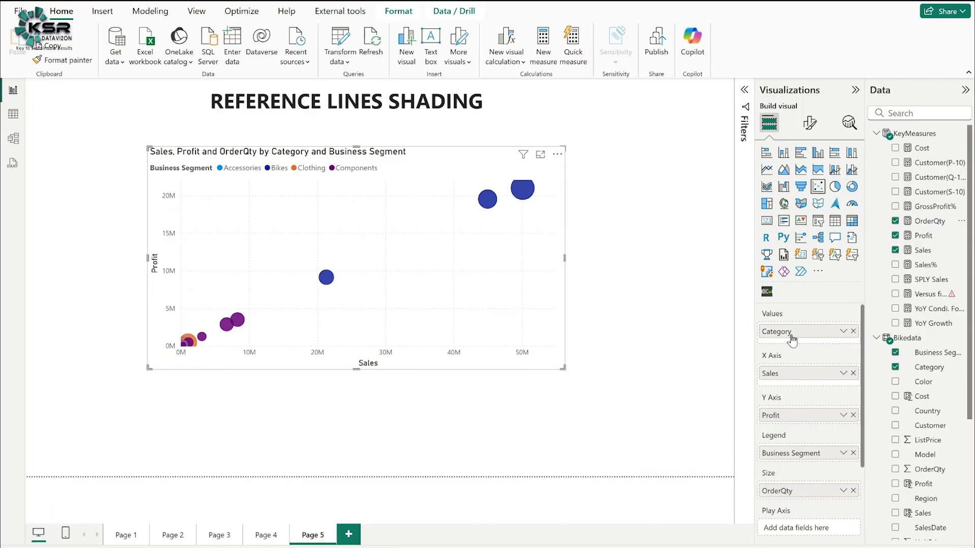
key(ctrl+z)
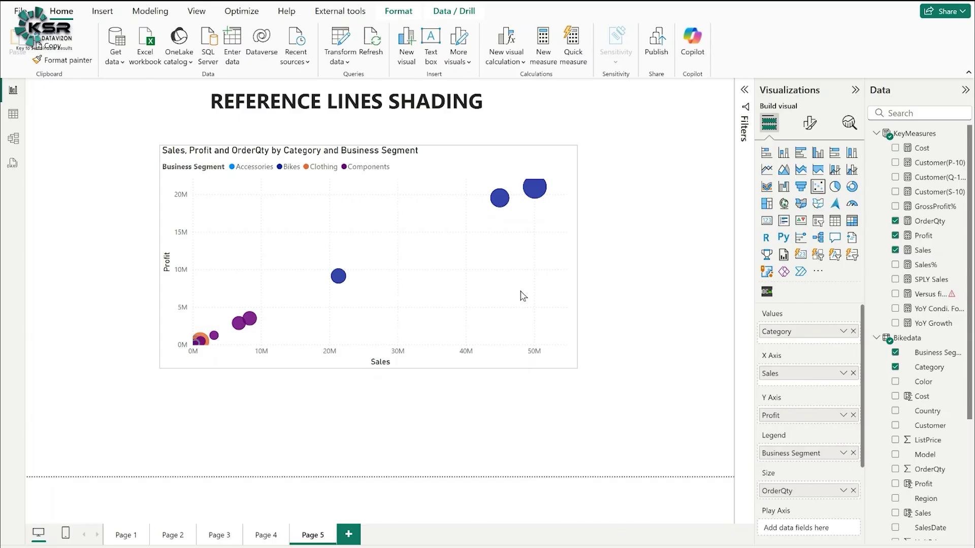
click(502, 300)
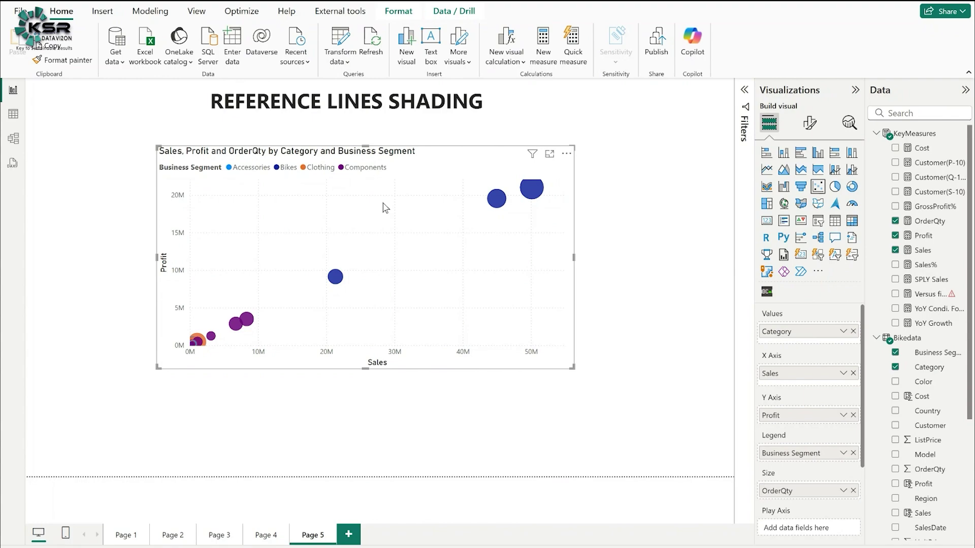
- Add an average line to the scatter chart
click(849, 124)
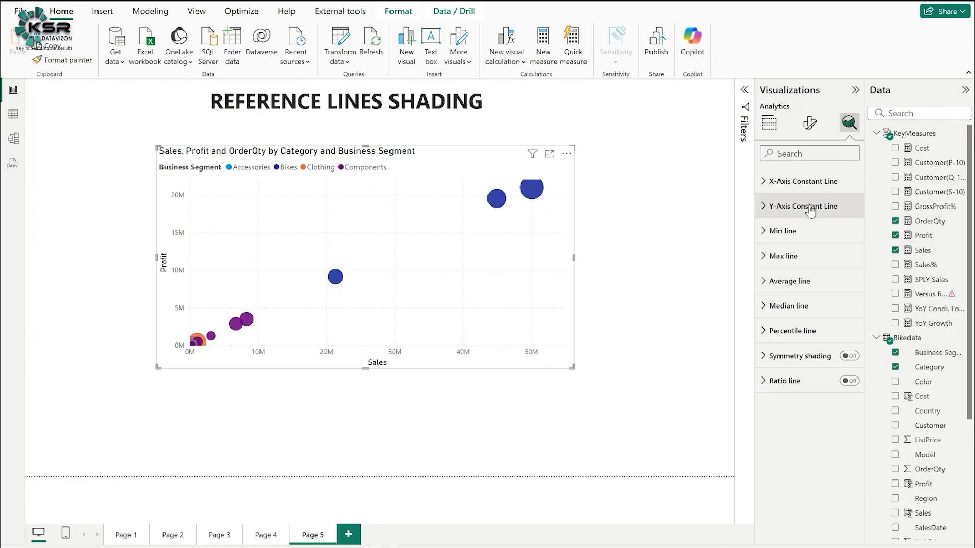
click(765, 285)
click(787, 326)
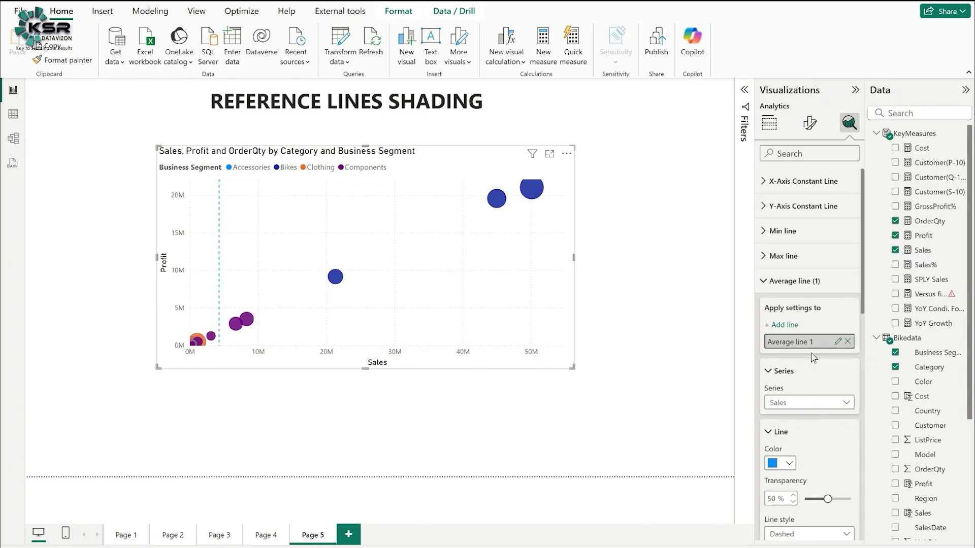
- Try Profit as the average line's series and return it to Sales
scroll(807, 325, down, 3)
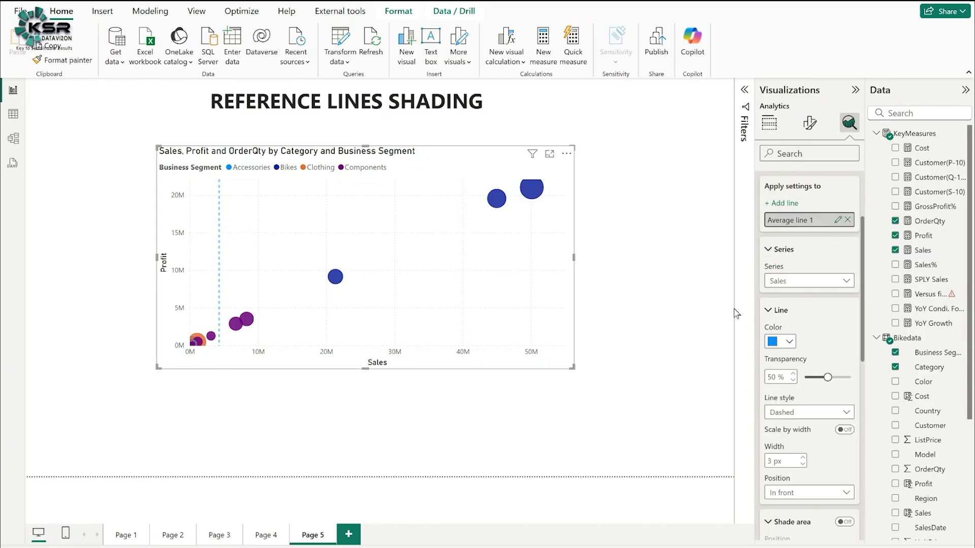
click(845, 281)
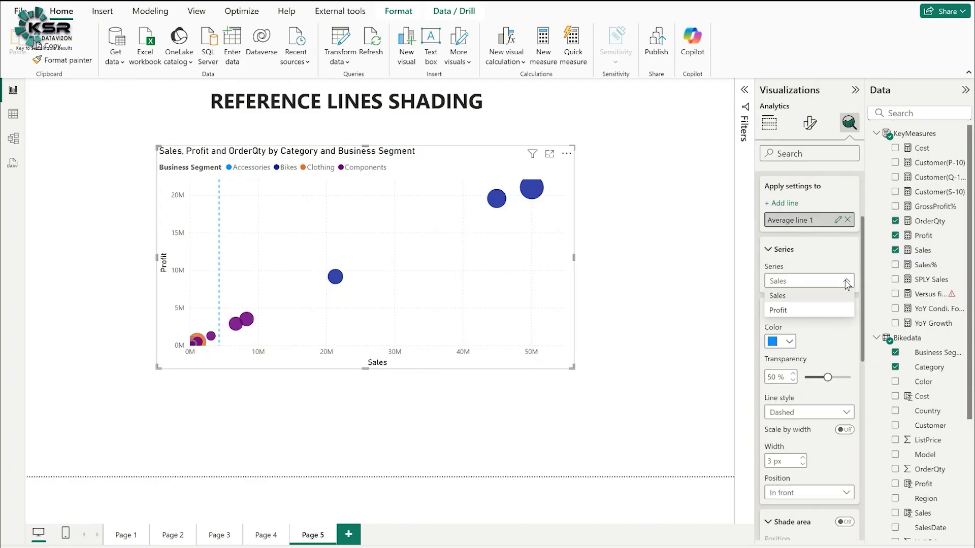
click(813, 312)
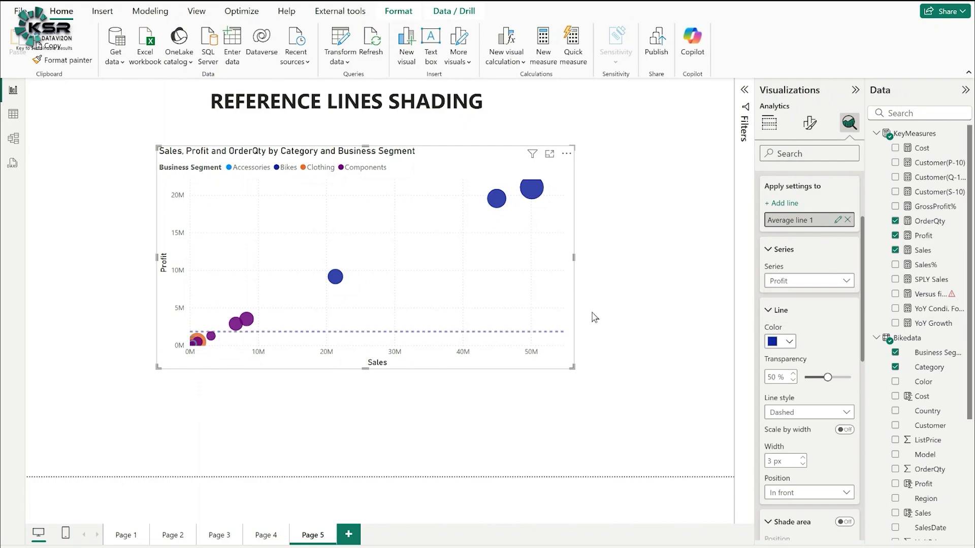
click(794, 282)
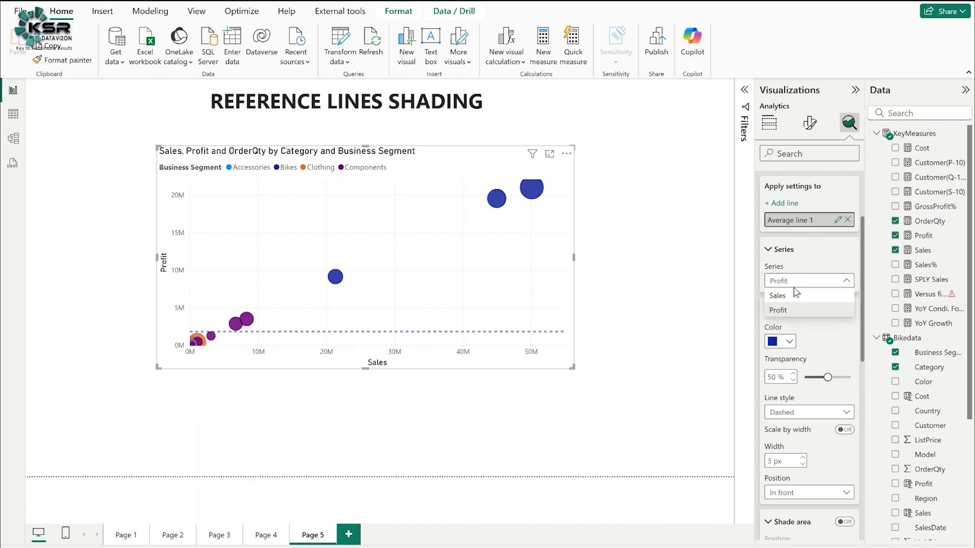
click(796, 298)
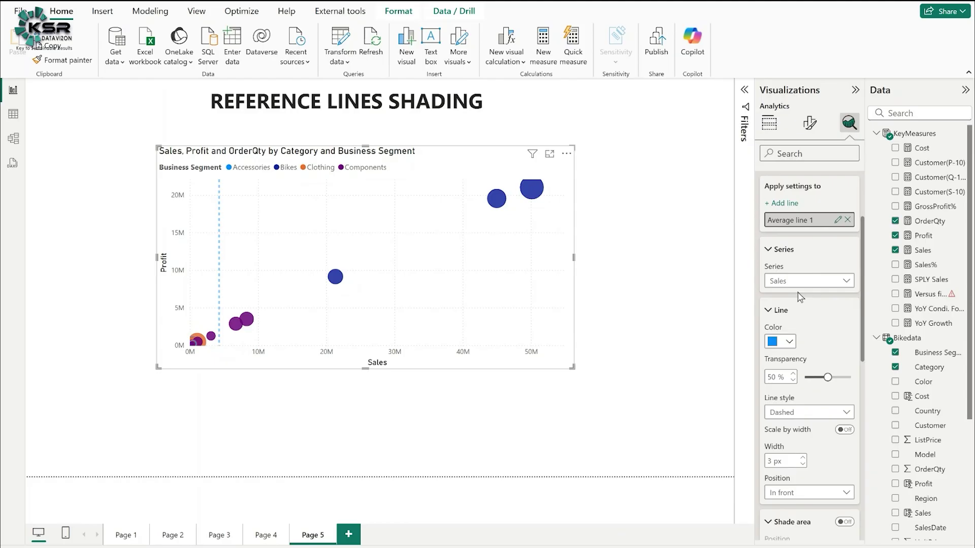
- Turn on the shade area for the Sales average line, keeping its position as Before
scroll(816, 324, down, 1)
scroll(816, 326, down, 2)
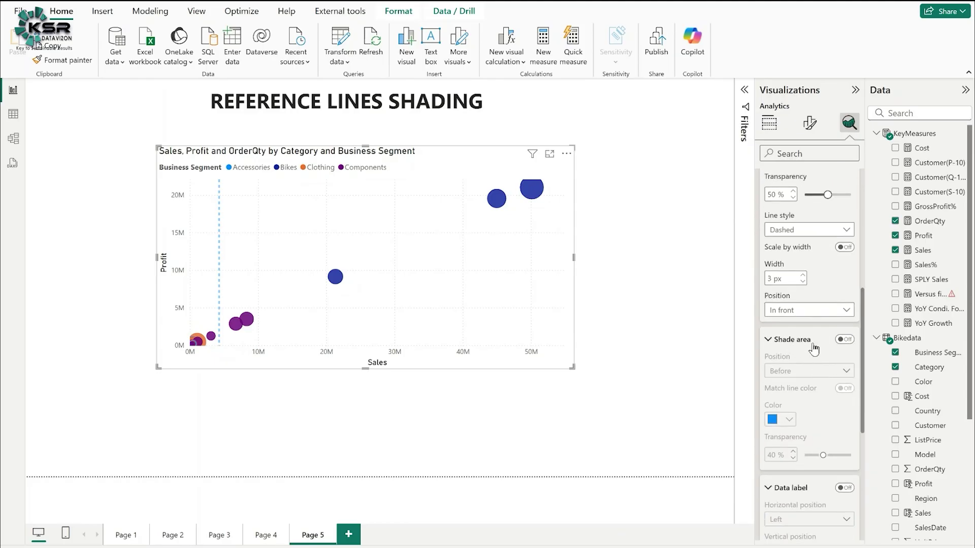
click(845, 340)
scroll(817, 348, down, 1)
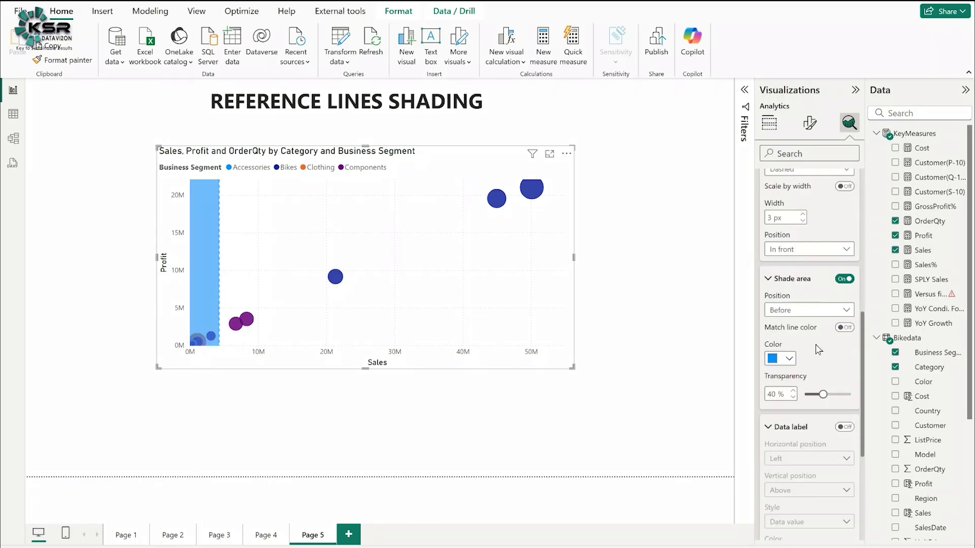
click(796, 316)
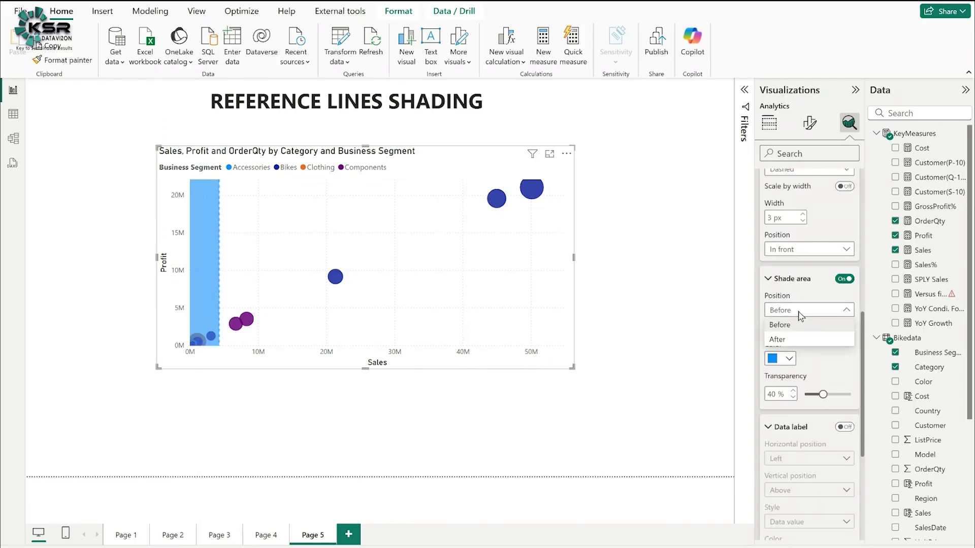
click(799, 314)
click(800, 314)
click(800, 313)
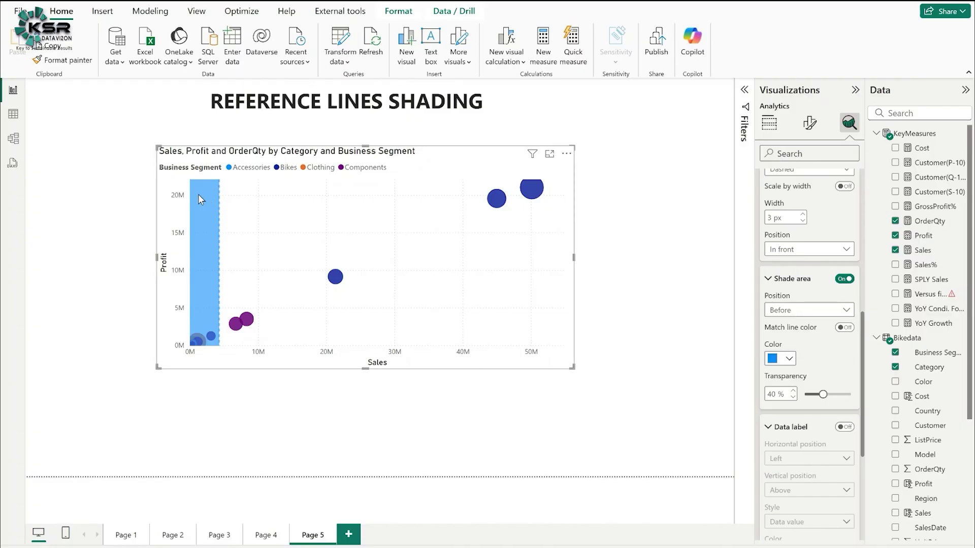
- Try the After position for the average line's shade area, return it to Before and inspect a shaded data point
click(795, 312)
click(792, 339)
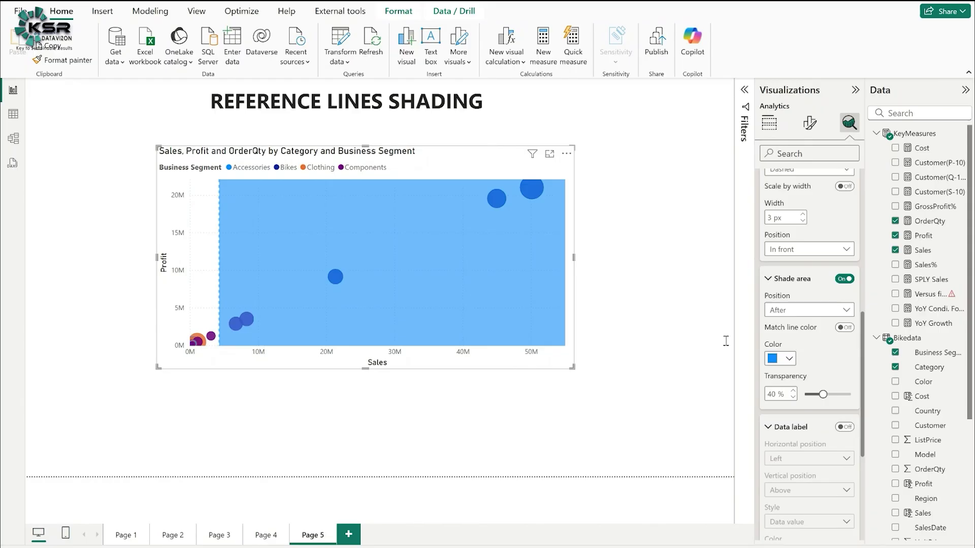
click(782, 312)
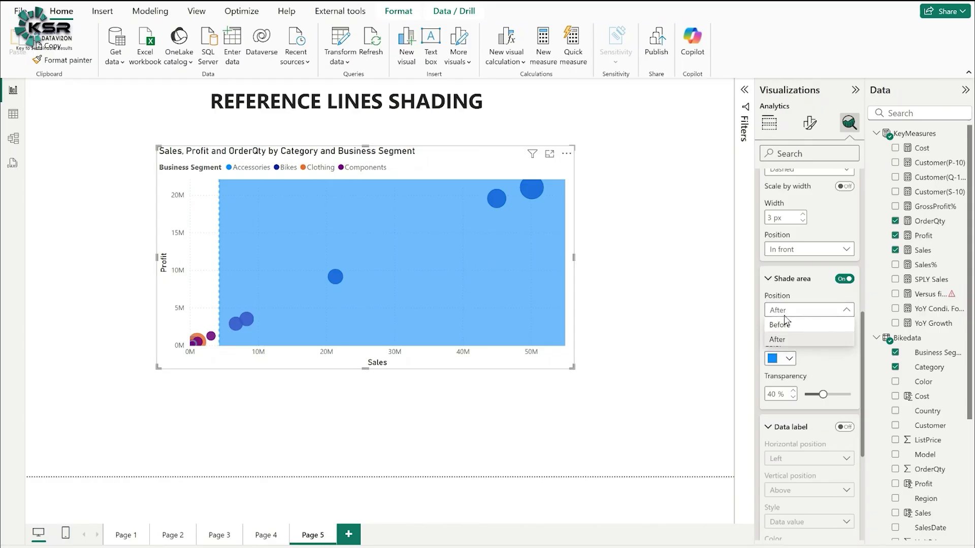
click(784, 325)
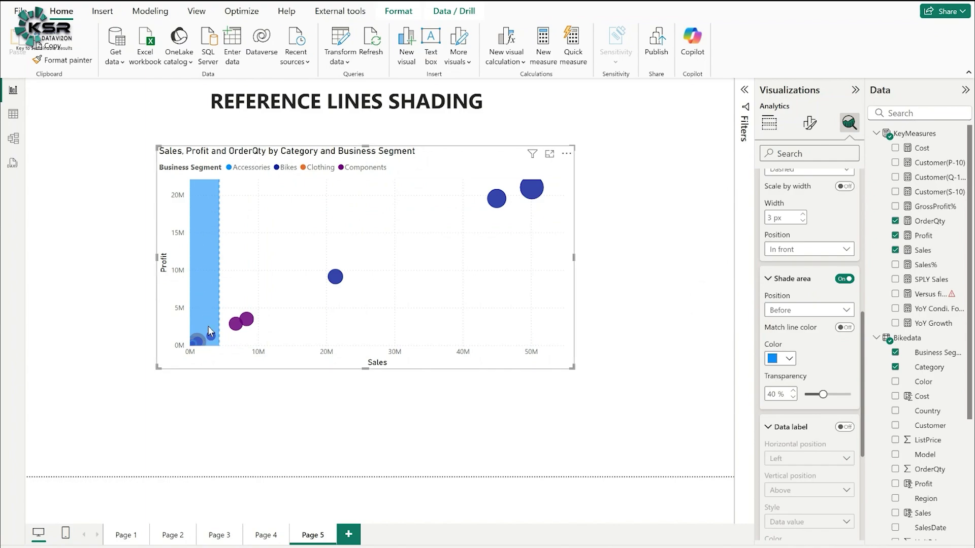
mouse_move(199, 347)
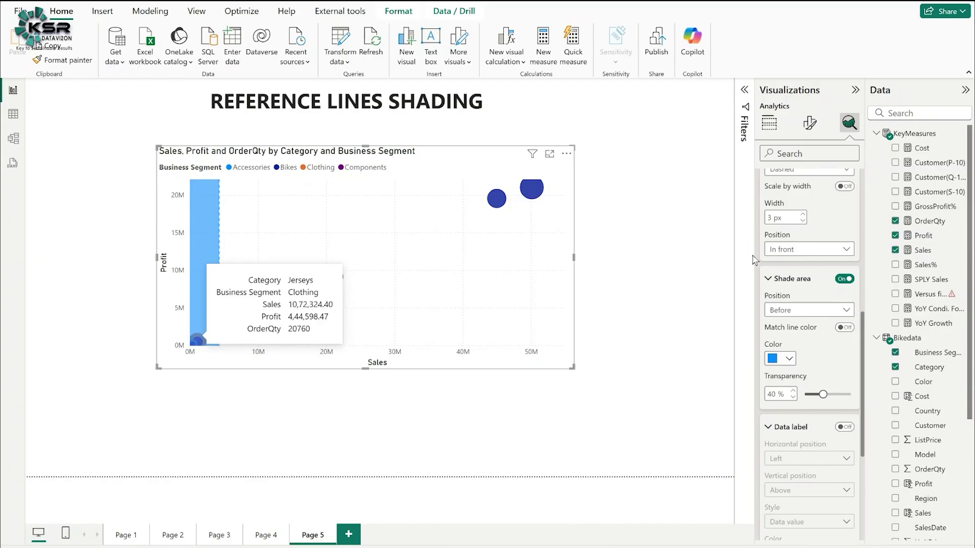
scroll(794, 256, up, 1)
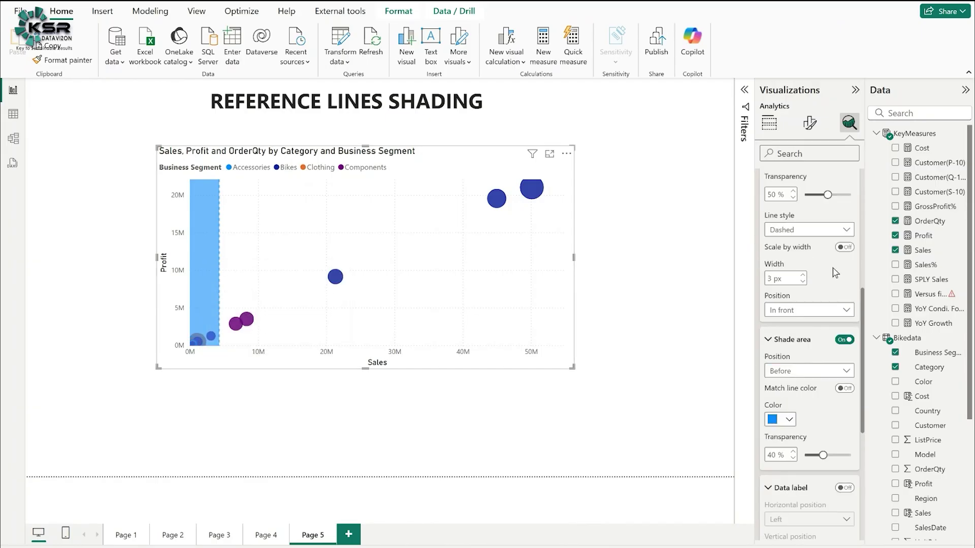
- Place the Sales average line behind the data points and turn on its data label with the Both style
click(795, 313)
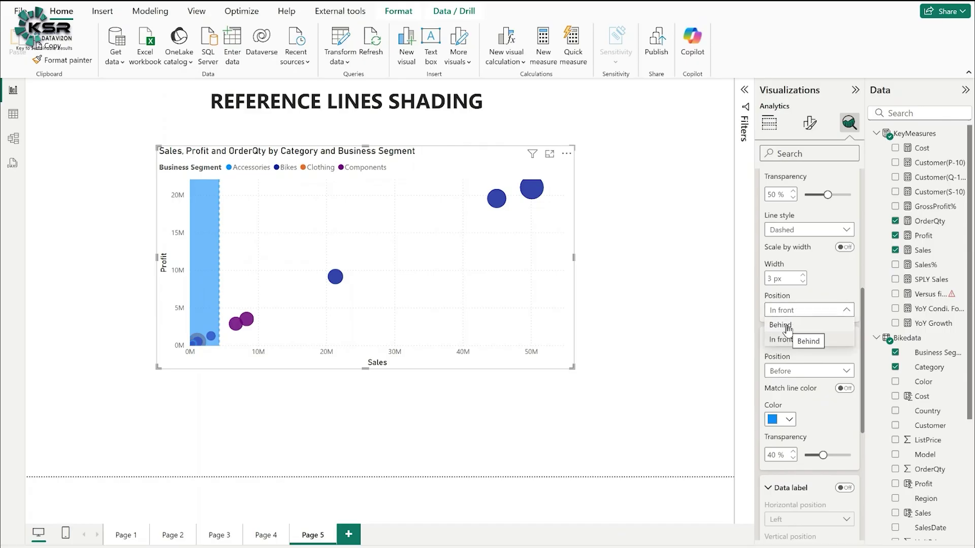
click(788, 326)
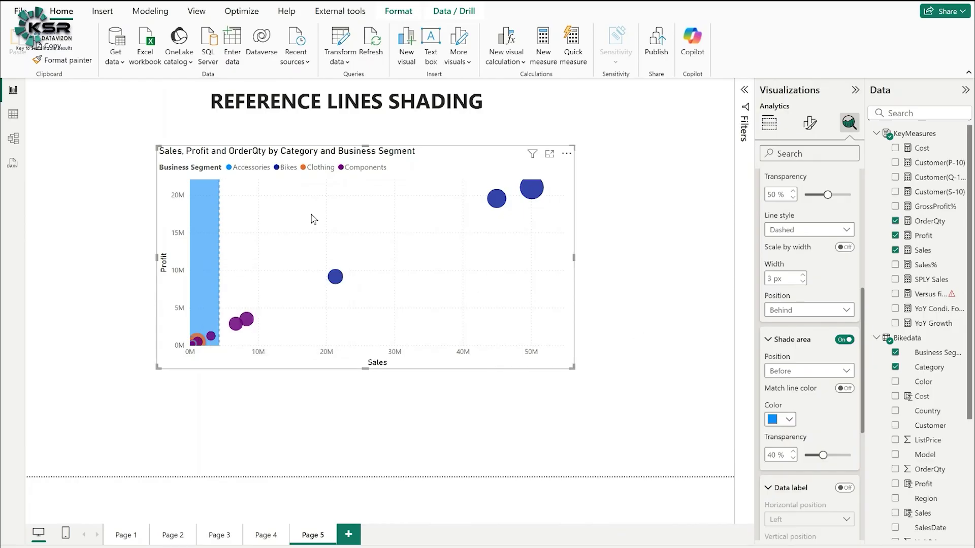
scroll(789, 371, down, 3)
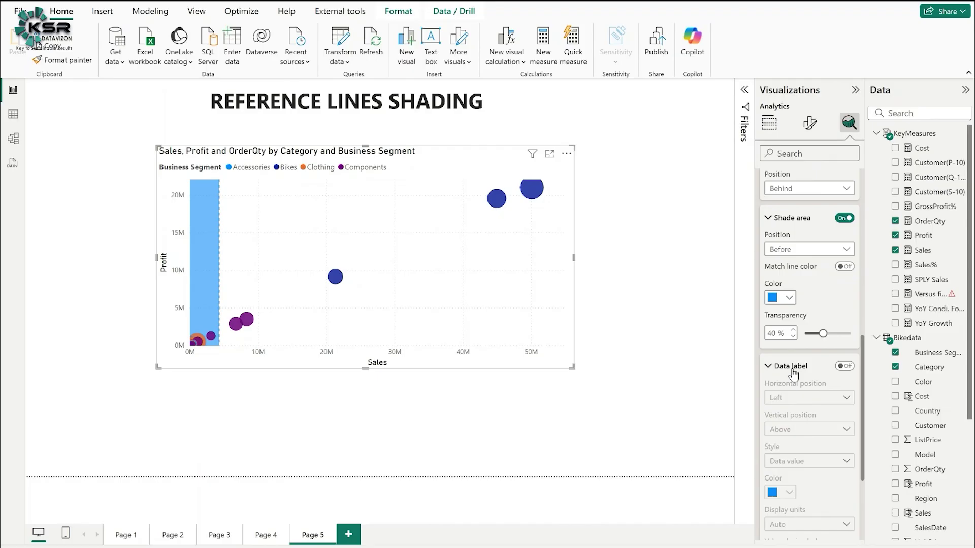
scroll(793, 373, down, 2)
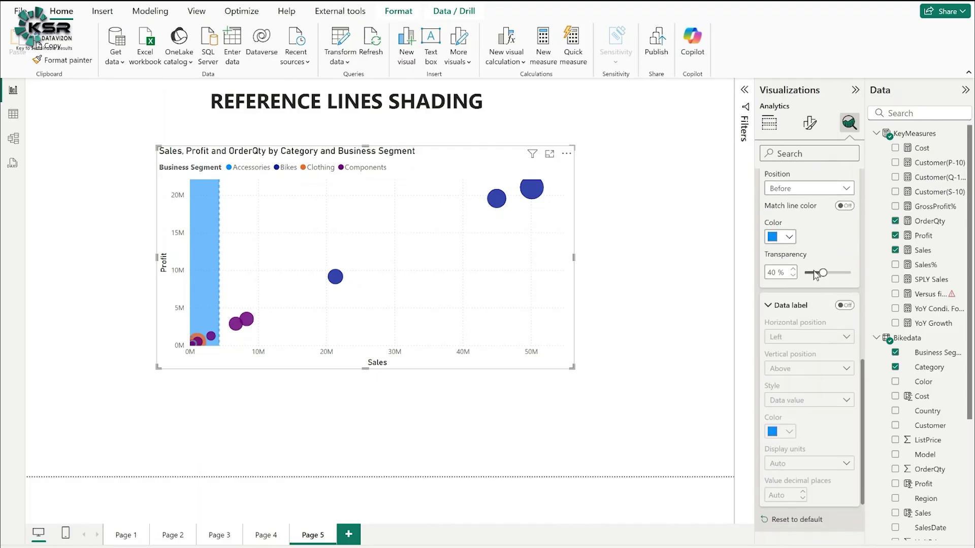
click(845, 307)
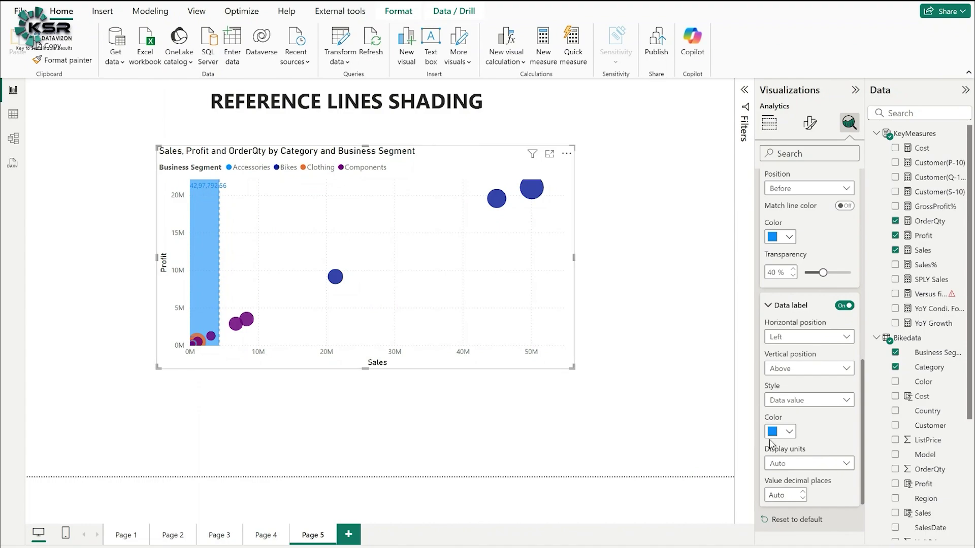
click(812, 401)
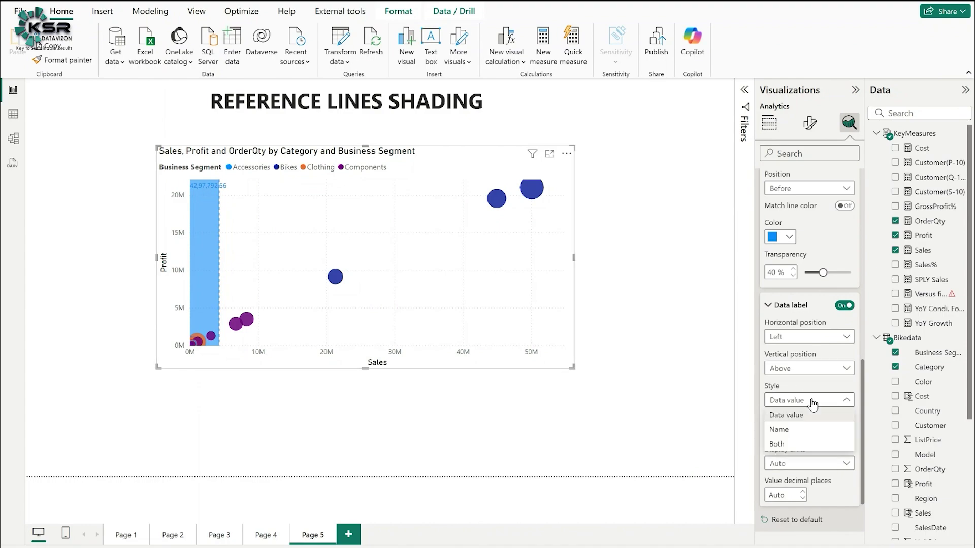
click(786, 445)
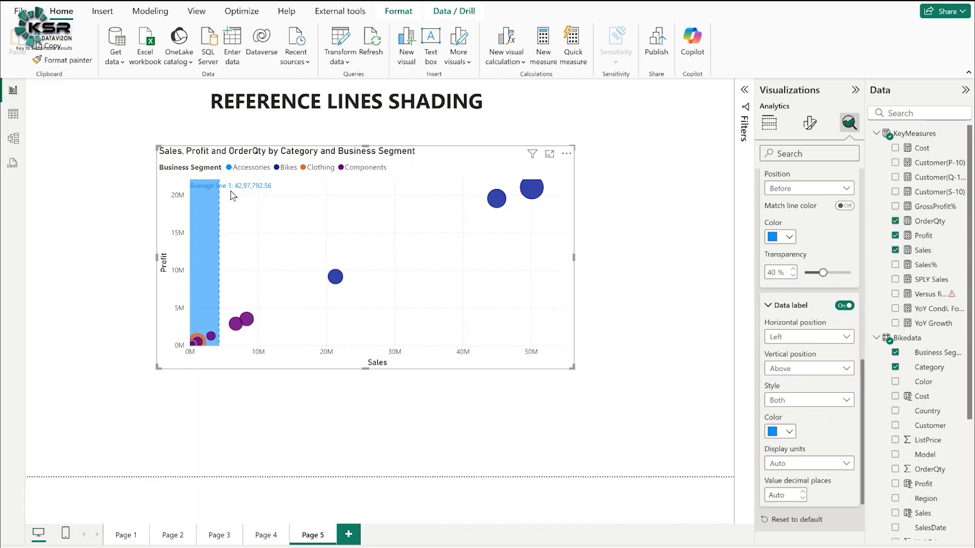
- Rename the average line as Sales Average line and set its data label color to black
scroll(811, 408, up, 5)
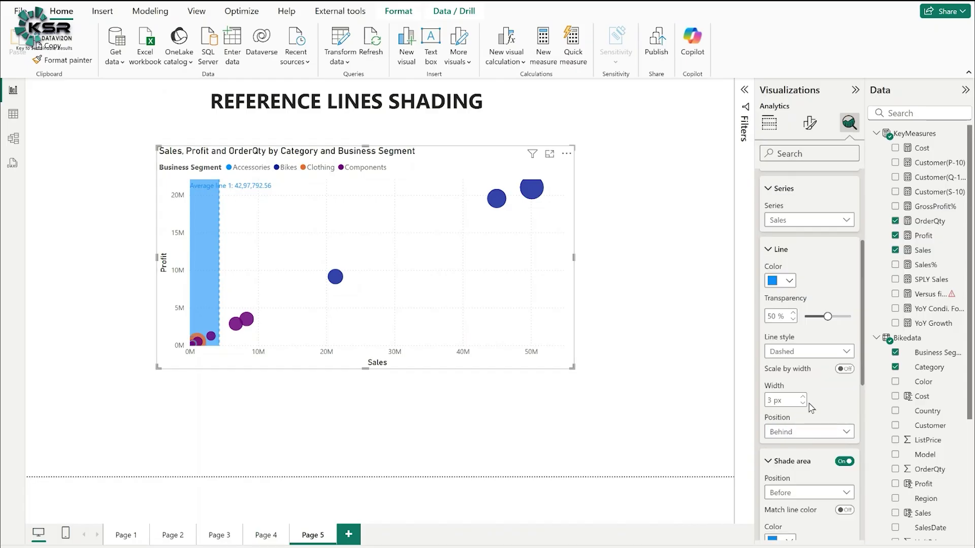
scroll(811, 408, up, 3)
click(838, 342)
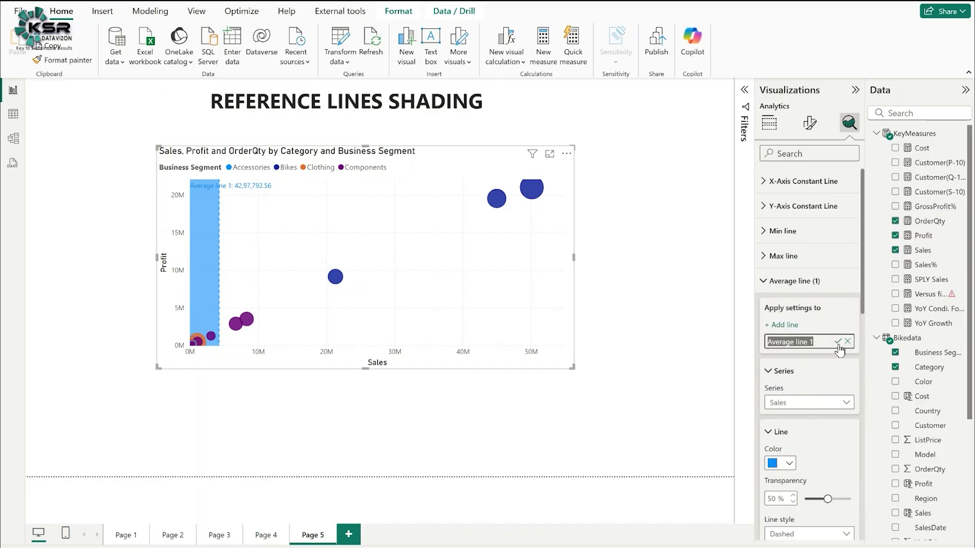
click(819, 345)
key(BackSpace)
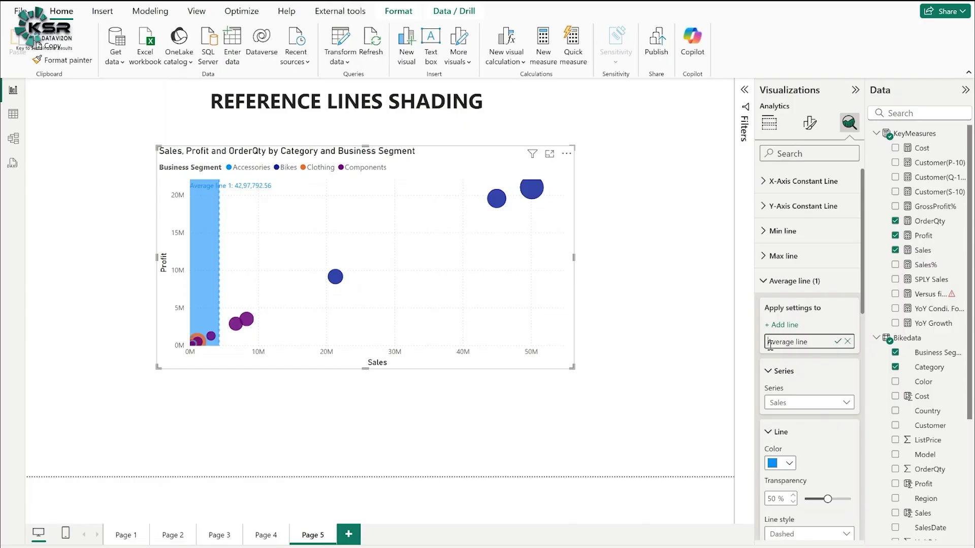
key(Home)
text(sALE)
key(BackSpace)
key(BackSpace)
key(BackSpace)
key(BackSpace)
text(Sales)
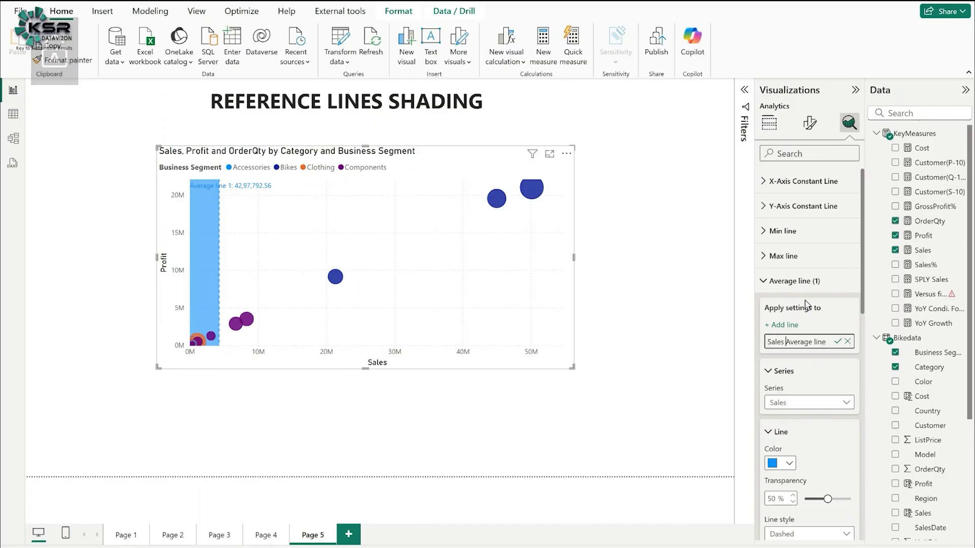
click(822, 373)
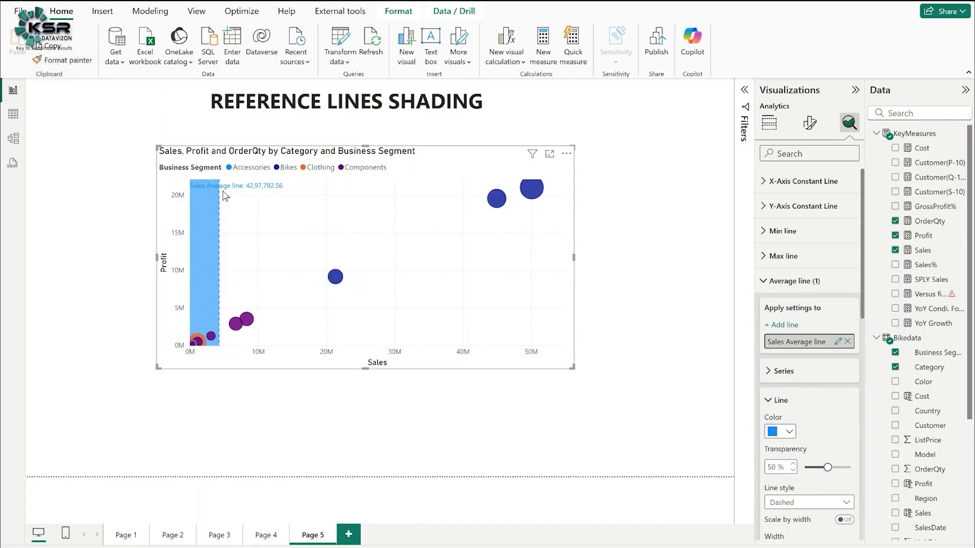
scroll(822, 411, down, 5)
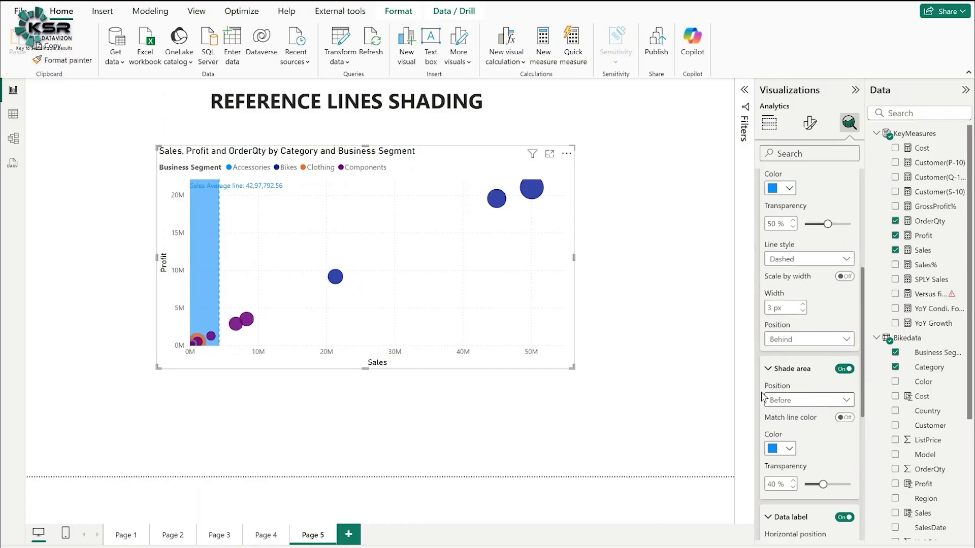
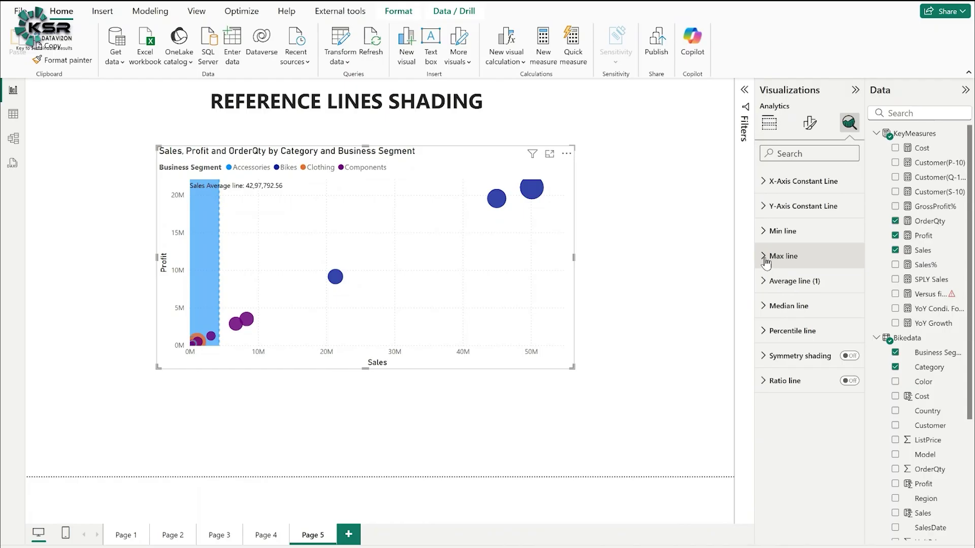
- Add a max line to the scatter chart and rename it Sales Max line
click(768, 259)
click(786, 305)
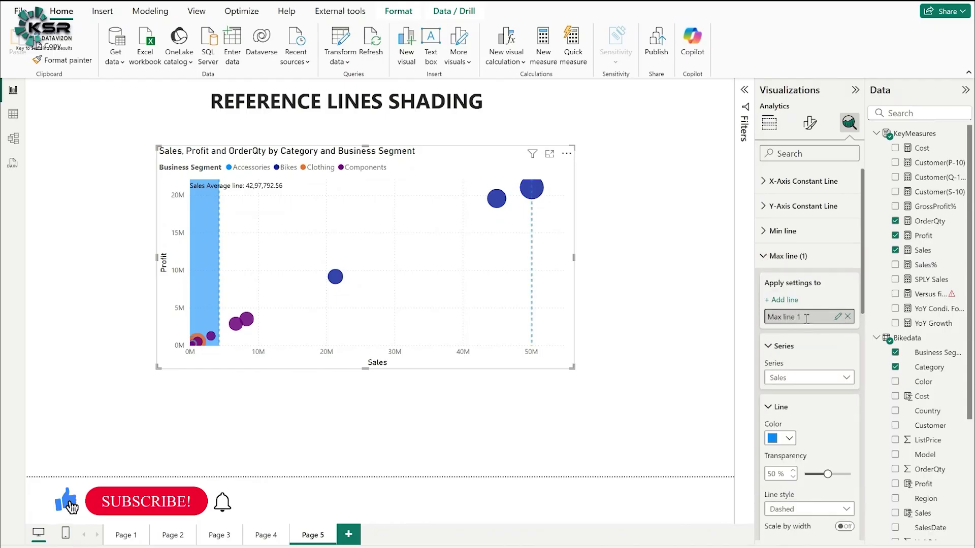
click(838, 317)
text(Sales)
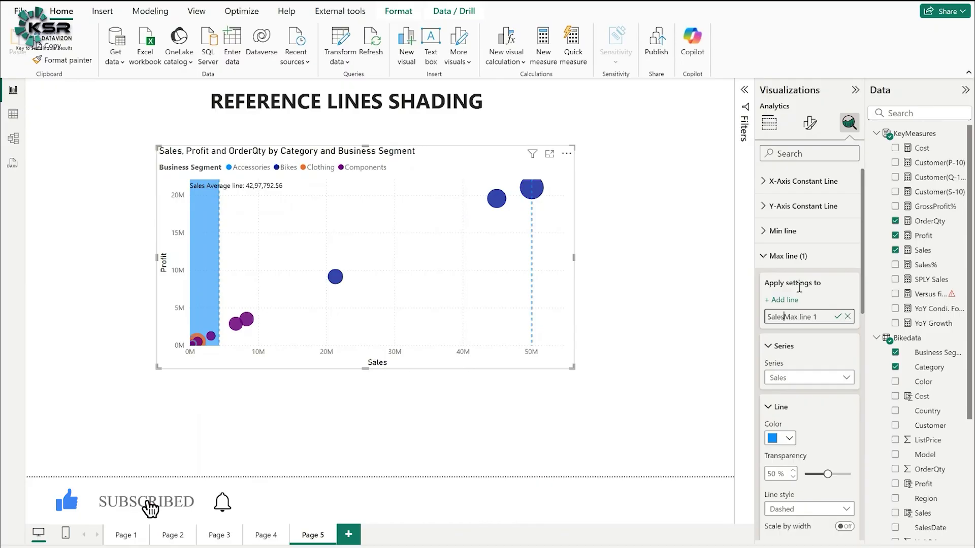
key(BackSpace)
key(Return)
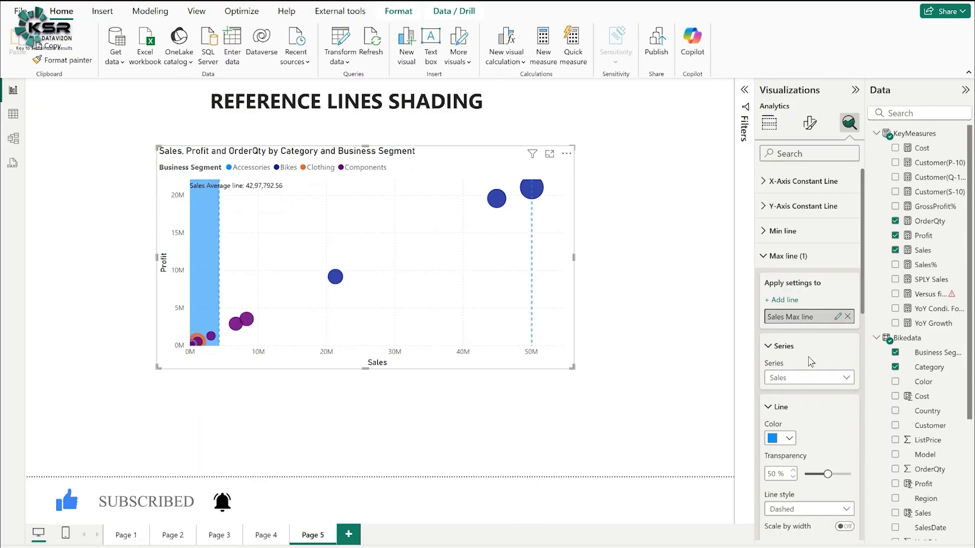
- Change the Sales Max line's color to dark orange
scroll(804, 376, down, 1)
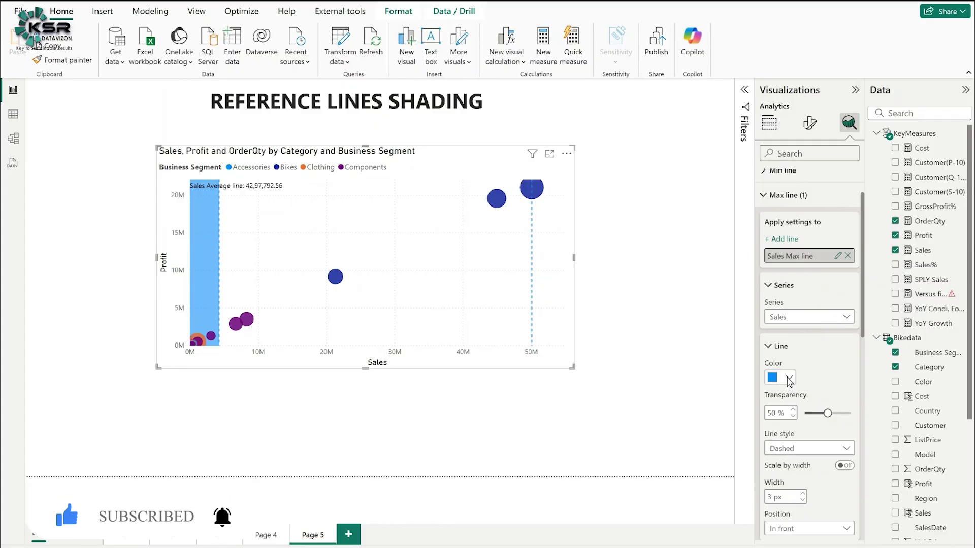
click(788, 379)
click(849, 264)
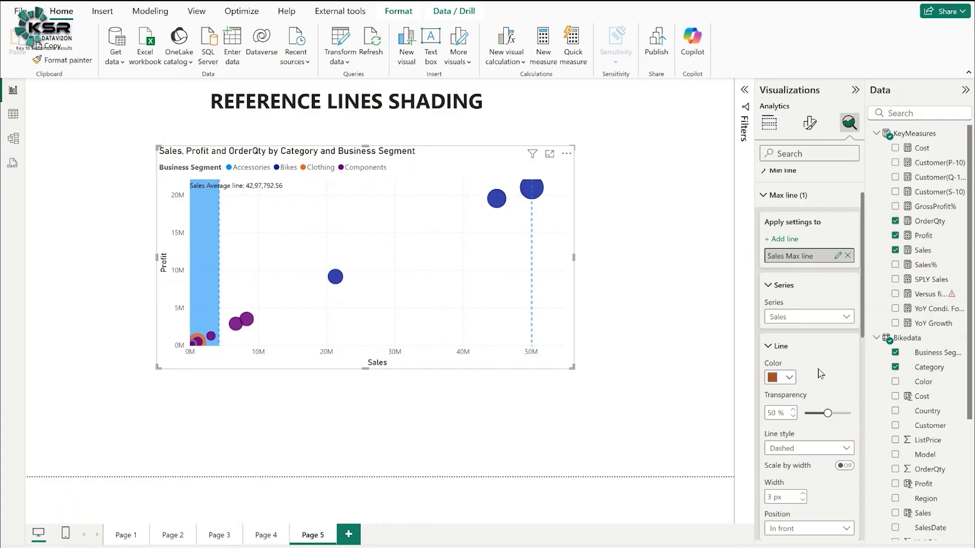
- Turn on the shade area for the Sales Max line and set its position to After
scroll(822, 371, down, 2)
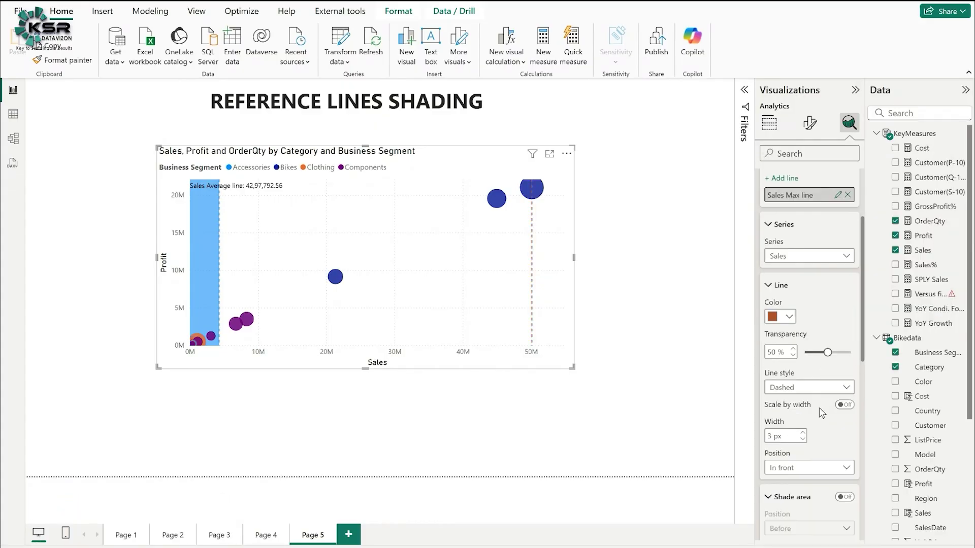
scroll(827, 422, down, 4)
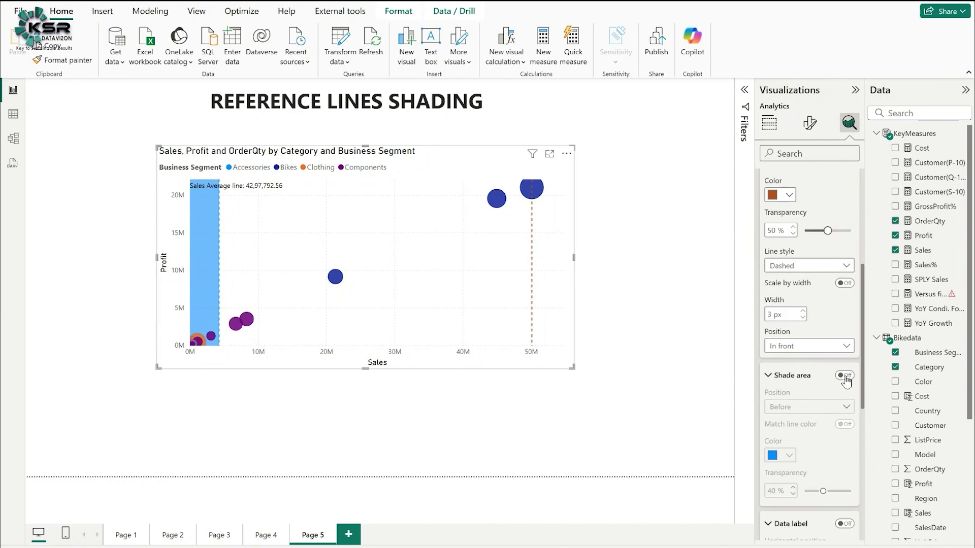
click(844, 376)
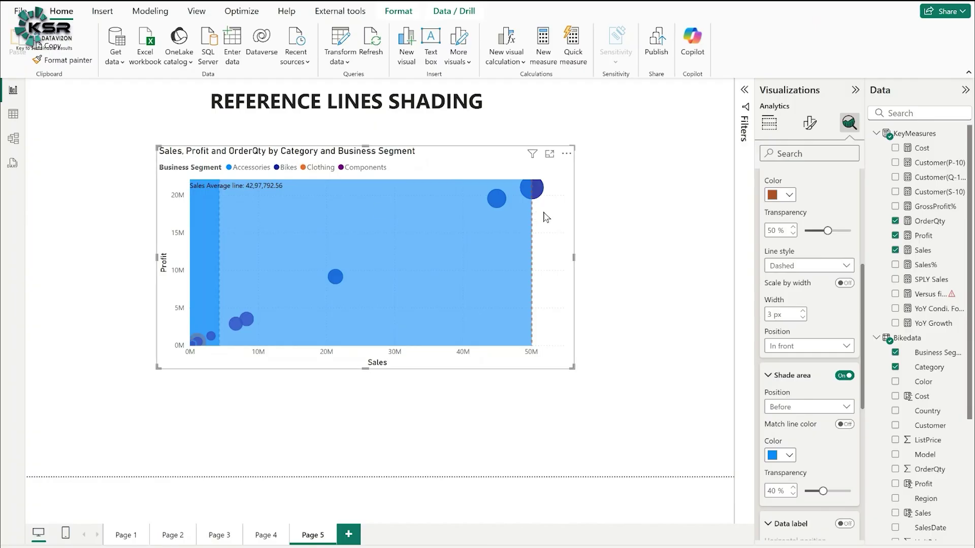
click(799, 409)
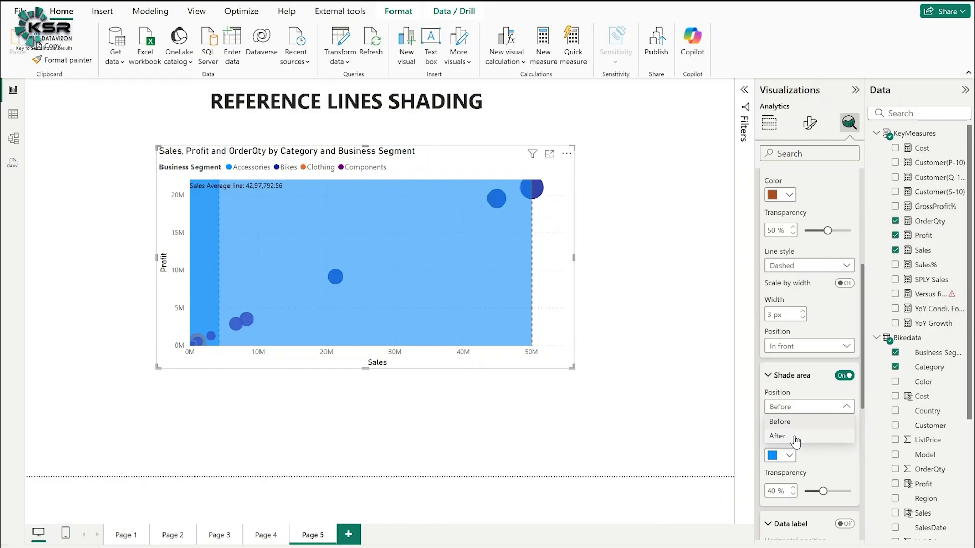
click(796, 441)
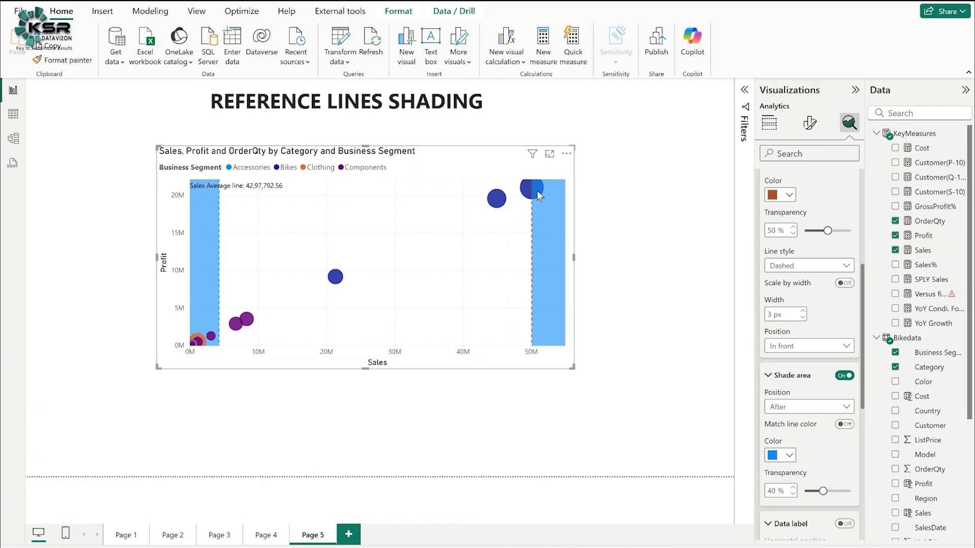
- Place the Sales Max line behind the data points and change its shade area color to orange
click(815, 348)
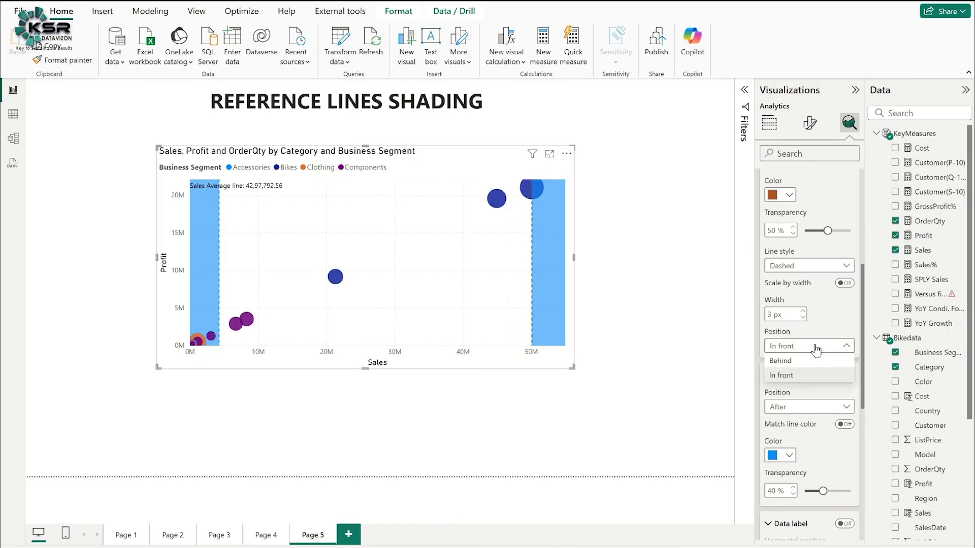
click(791, 362)
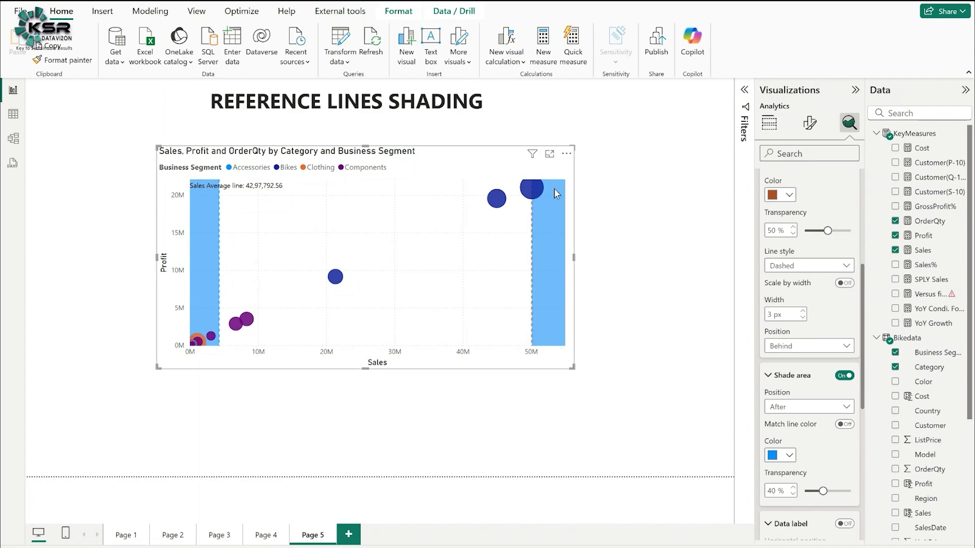
click(782, 456)
click(848, 324)
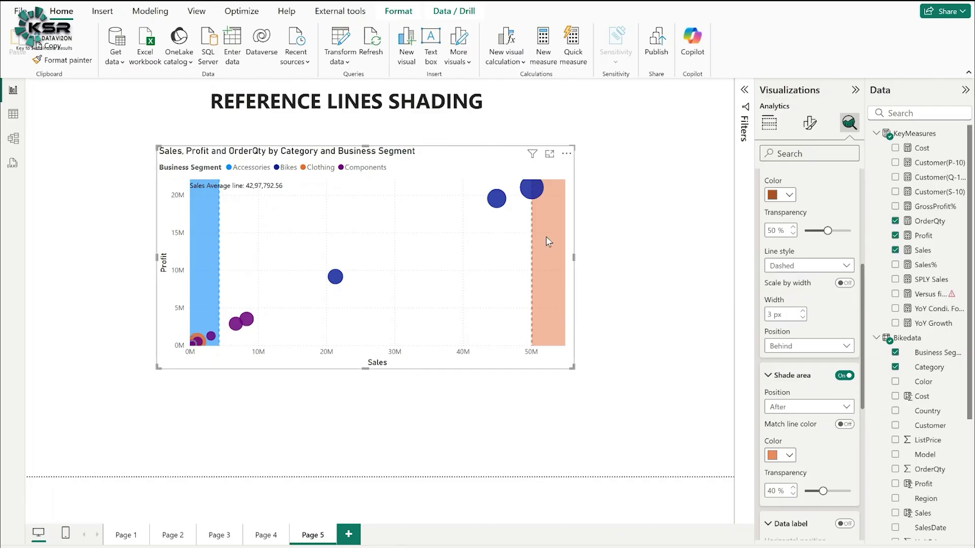
- Turn on the Sales Max line's data label and set its style to Both
scroll(812, 441, down, 5)
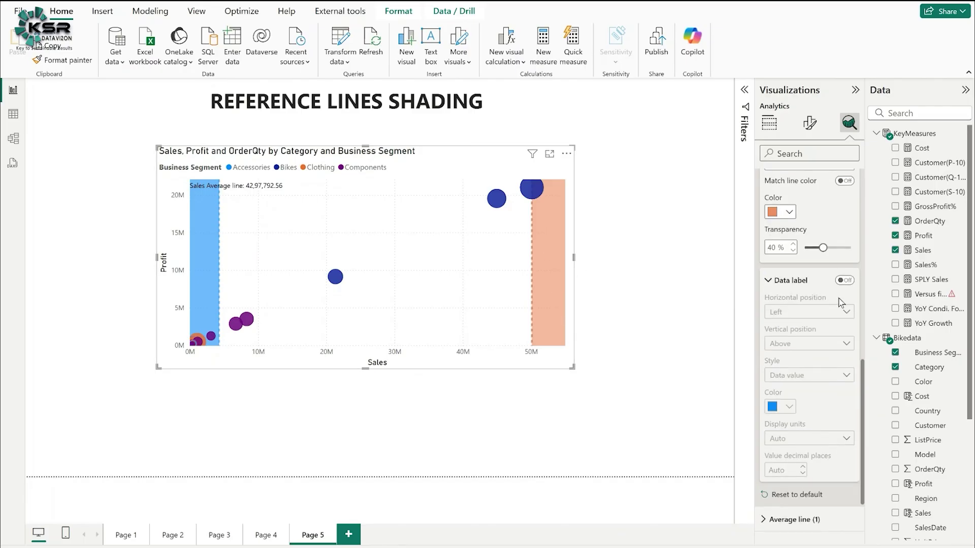
click(846, 281)
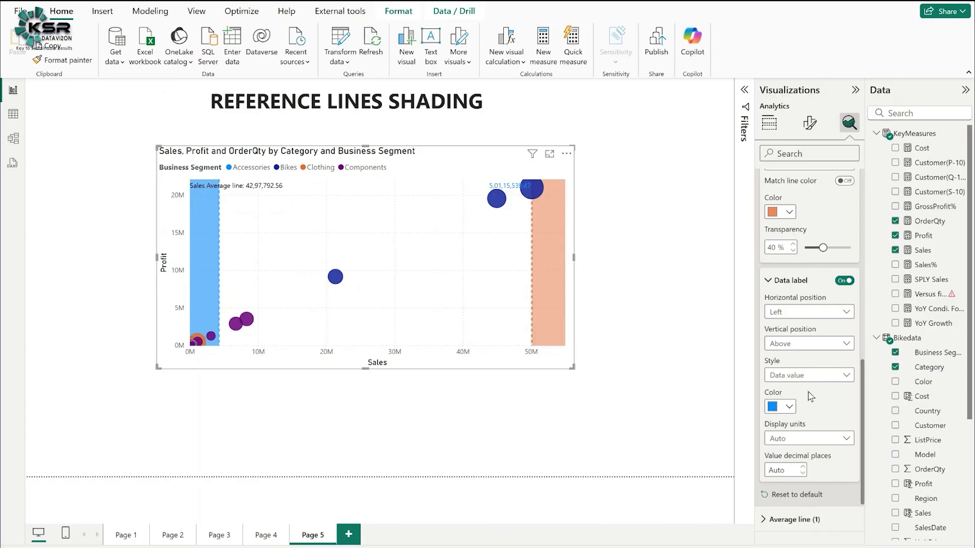
click(811, 375)
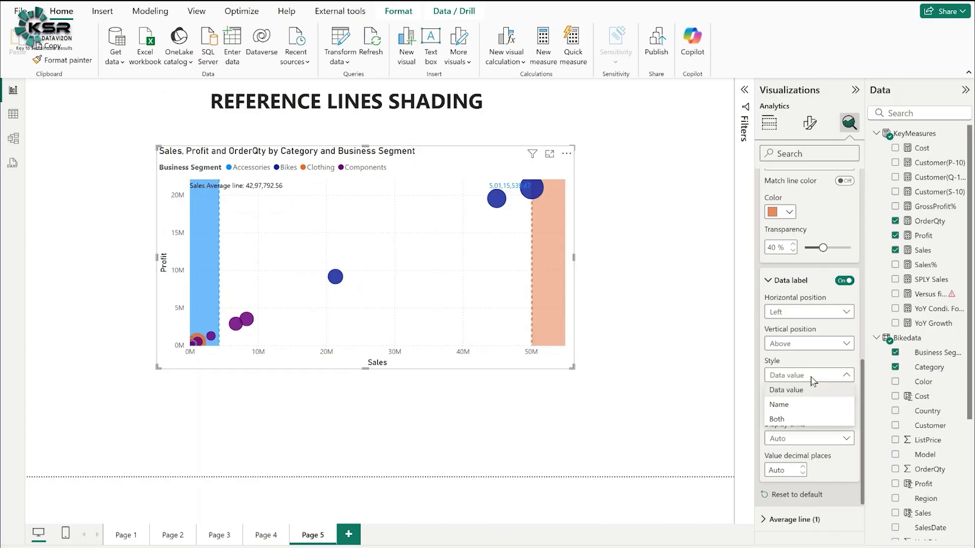
click(796, 420)
- Try dark blue for the Sales Max line's data label, set it to custom green #0AB727 and deselect the chart
click(787, 407)
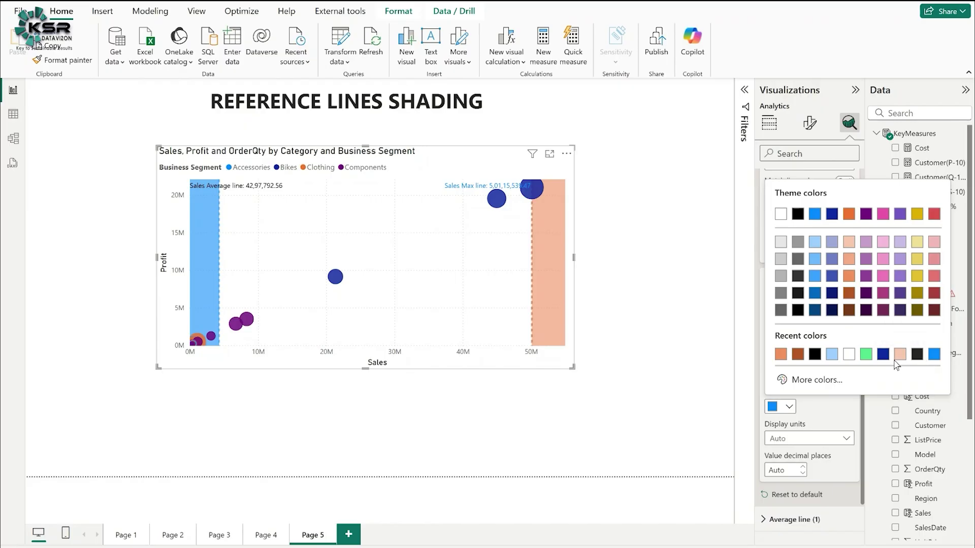
click(883, 355)
click(781, 406)
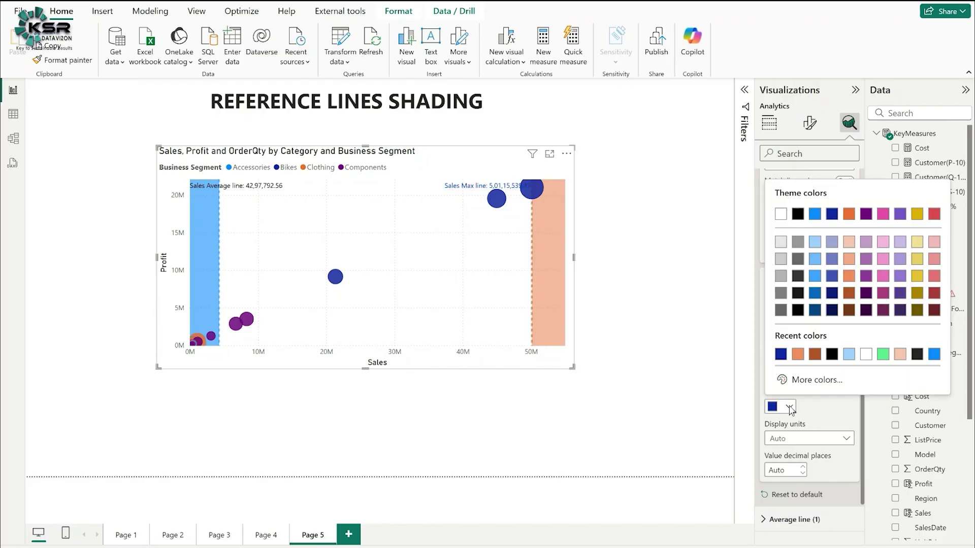
click(812, 379)
click(838, 339)
click(931, 235)
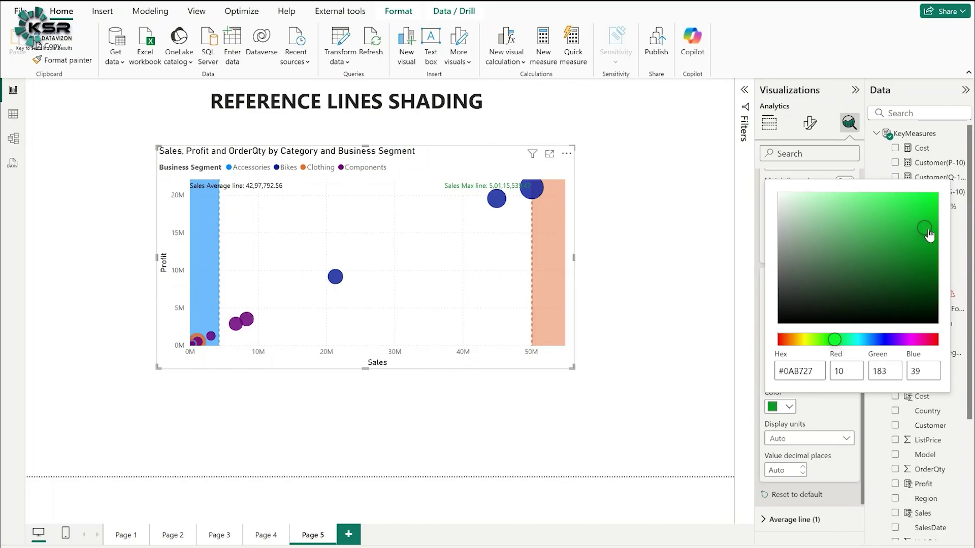
click(837, 421)
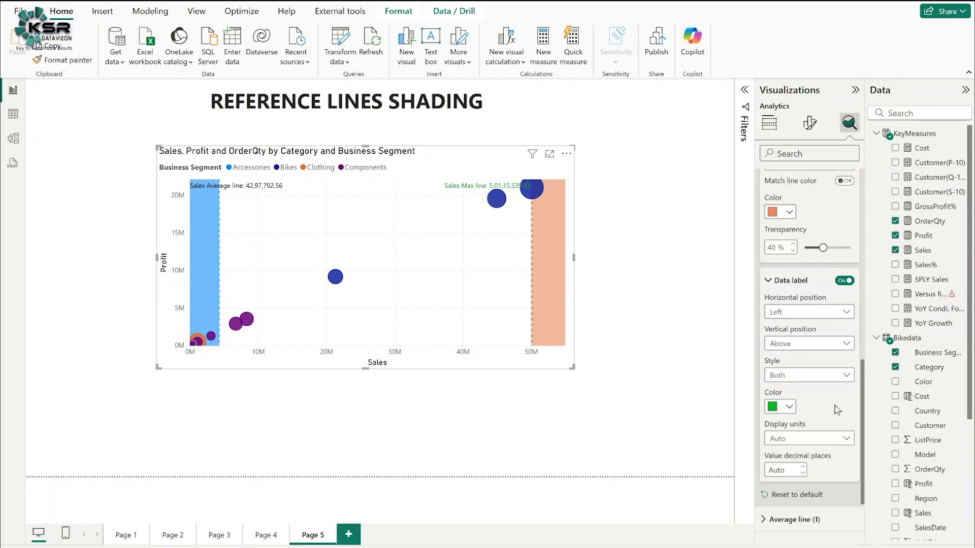
click(704, 336)
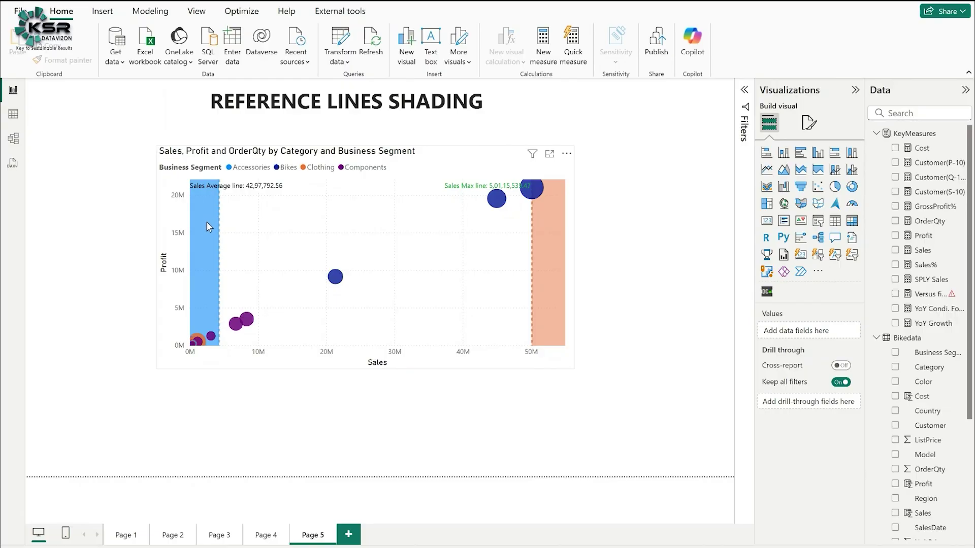
- Review the column highlights example on Page 3 and the new card example on Page 4, and return to Page 5
mouse_move(203, 343)
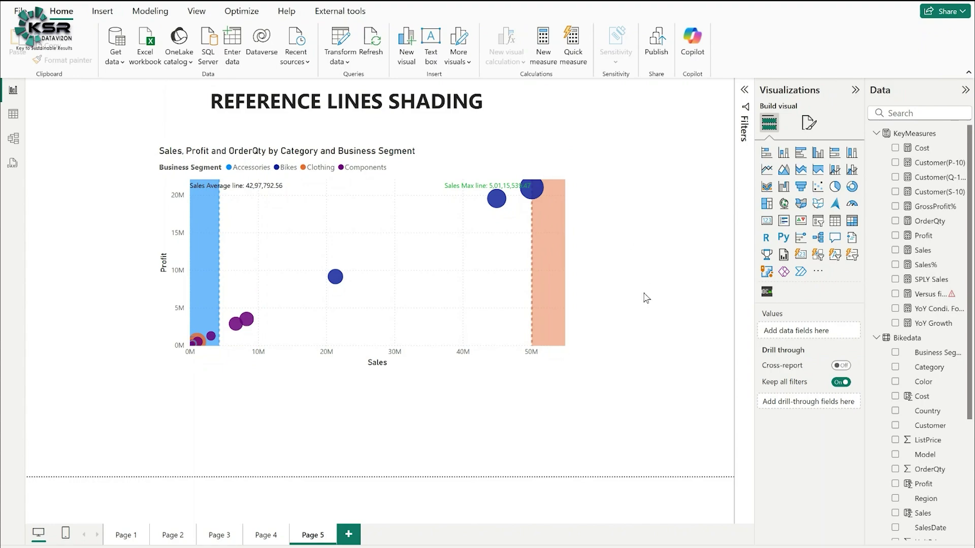
click(222, 539)
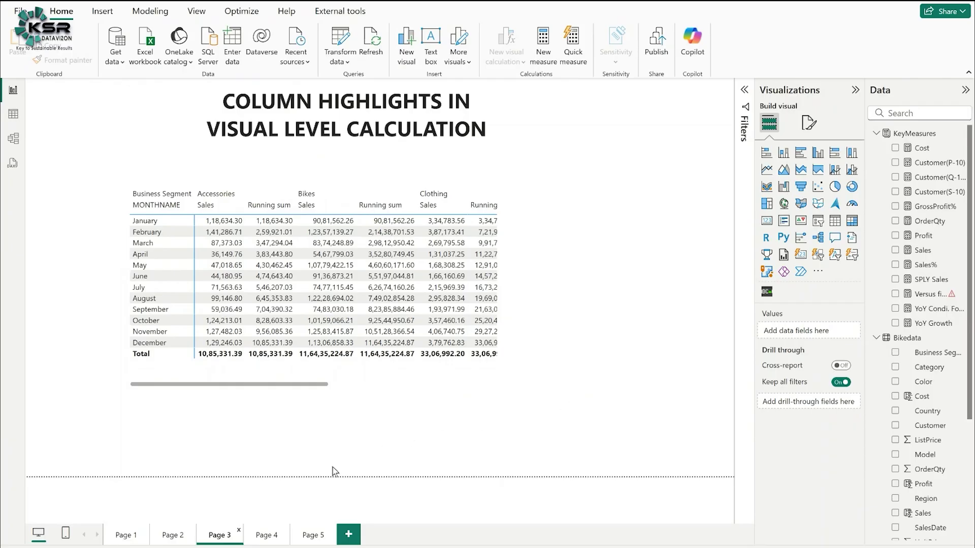
click(266, 539)
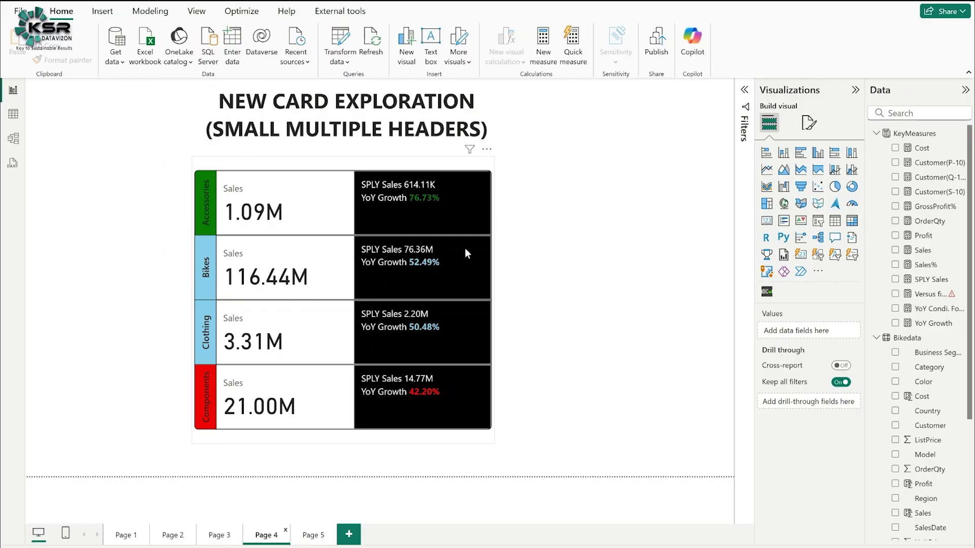
click(312, 537)
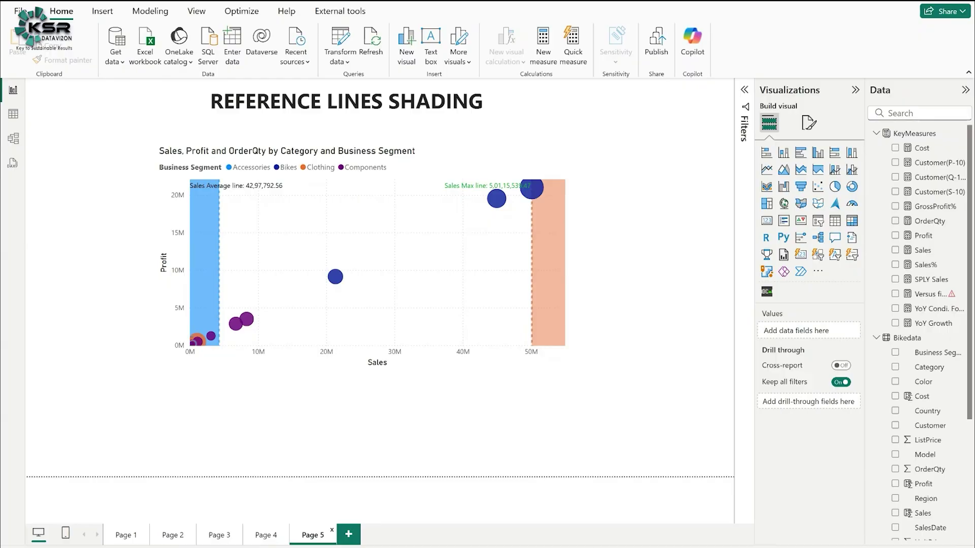
- Switch to the Power BI March 2025 Feature Summary in the browser and skim it through to the referenced column highlights section
key(alt+Tab)
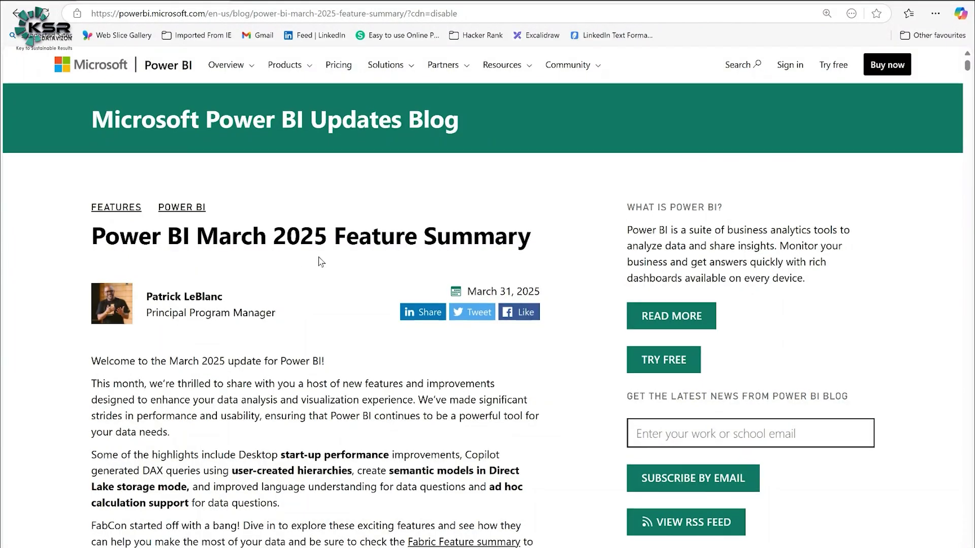
scroll(319, 257, down, 9)
scroll(319, 254, down, 10)
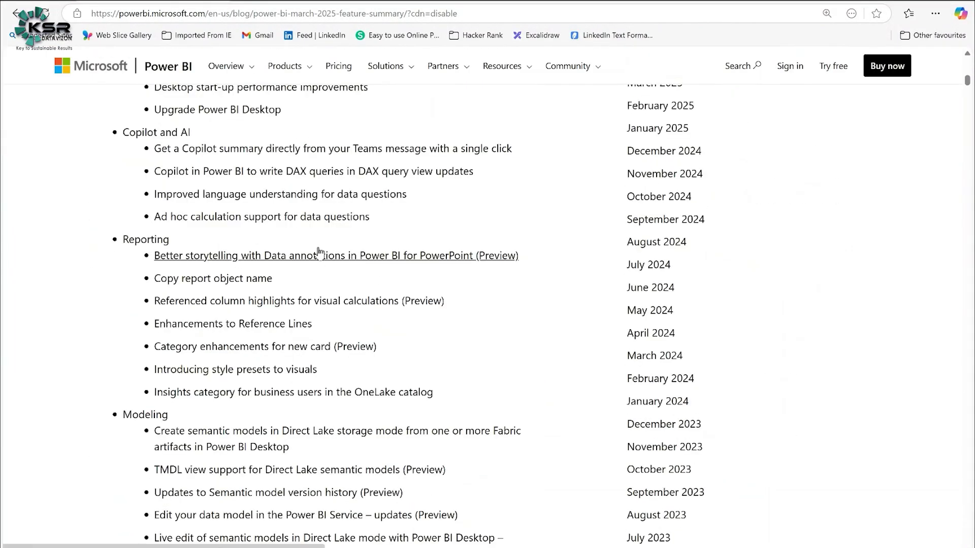
scroll(573, 240, down, 15)
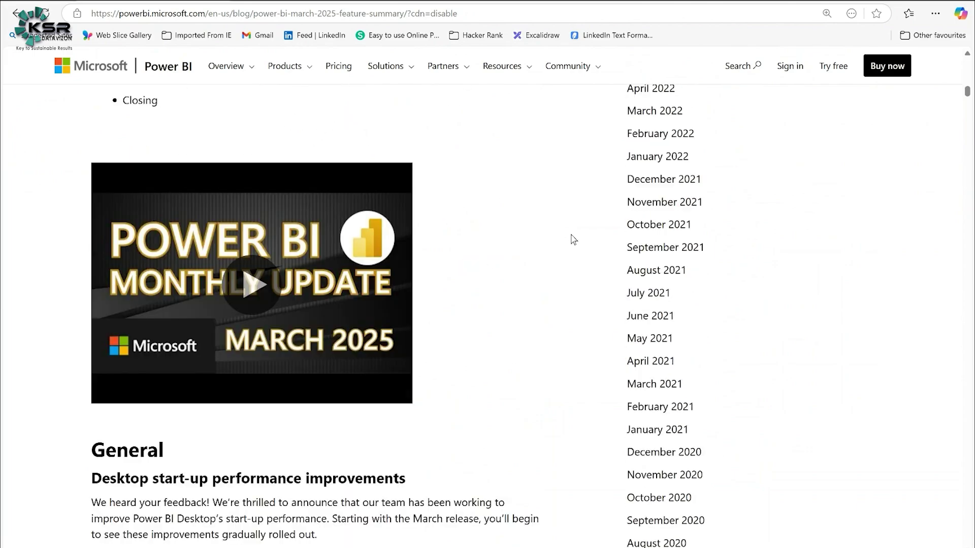
scroll(572, 239, down, 15)
scroll(573, 240, down, 20)
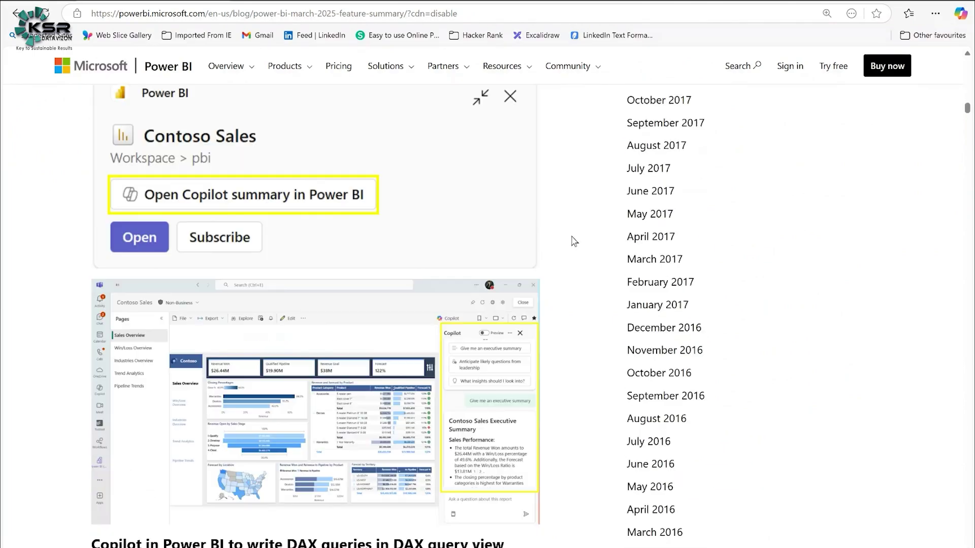
scroll(573, 242, down, 15)
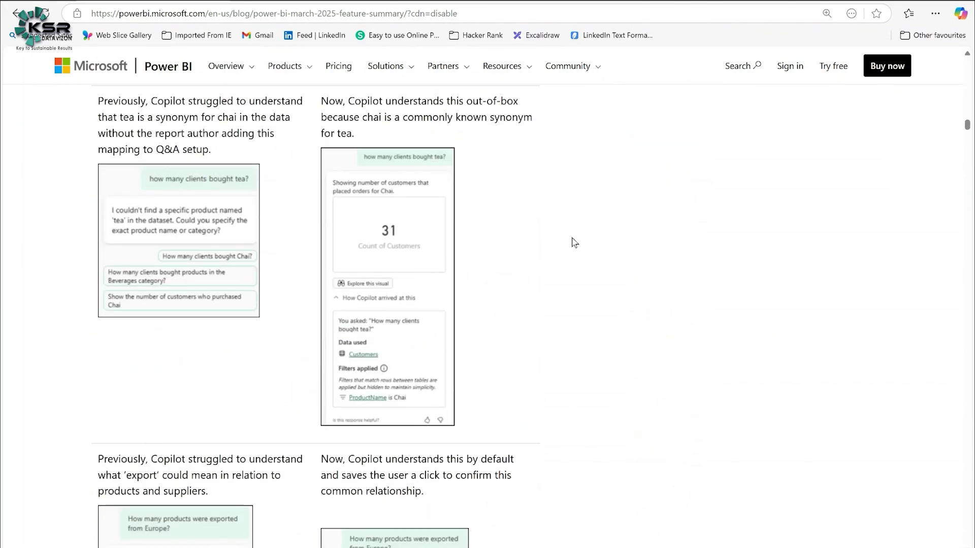
scroll(574, 244, down, 15)
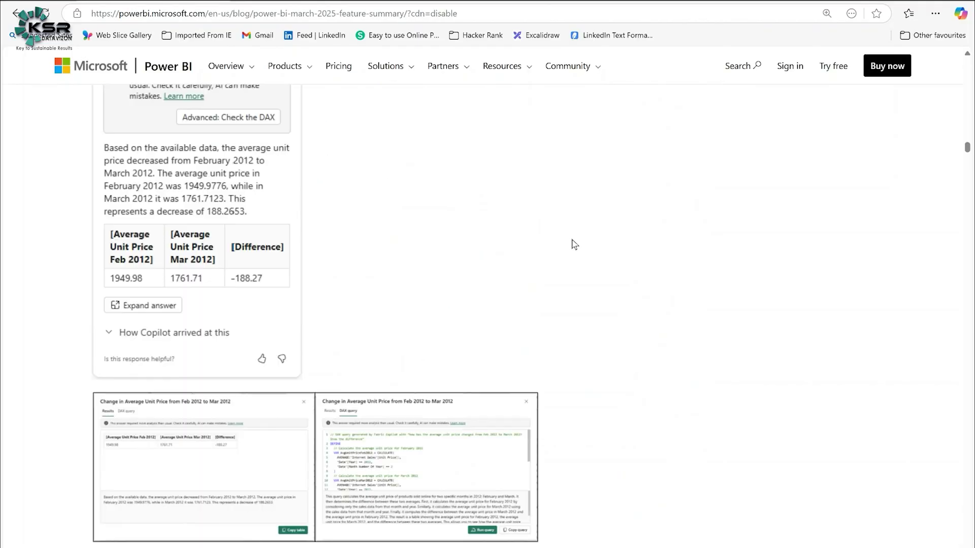
scroll(575, 244, down, 15)
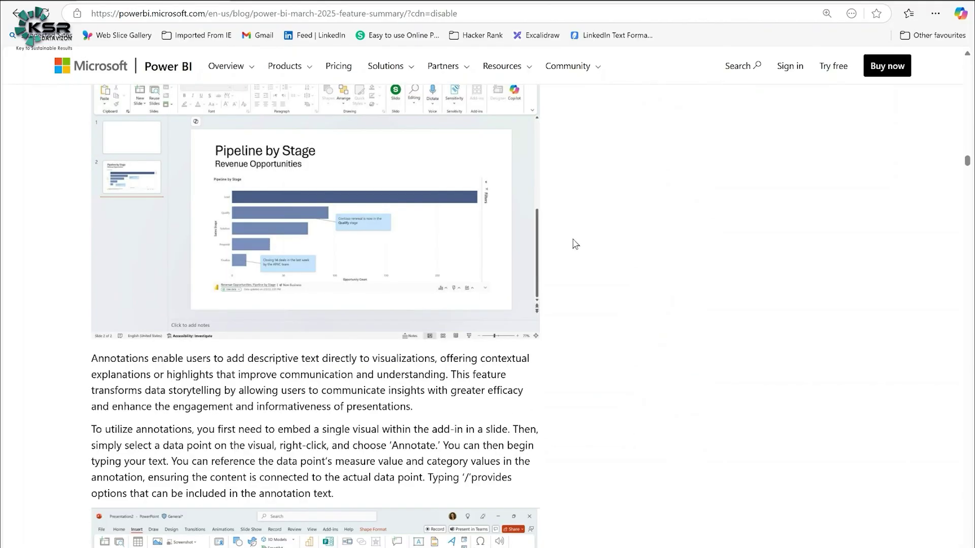
scroll(575, 244, down, 15)
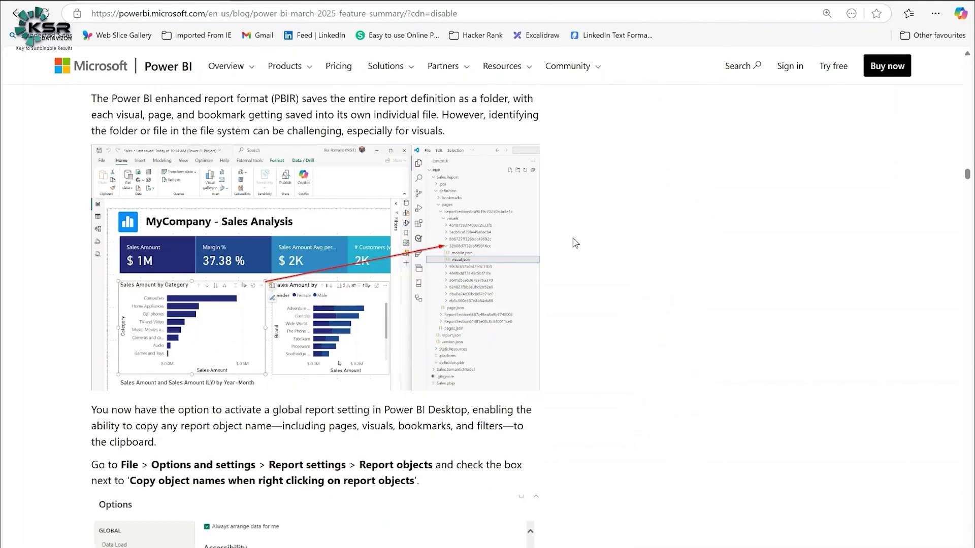
scroll(573, 244, down, 15)
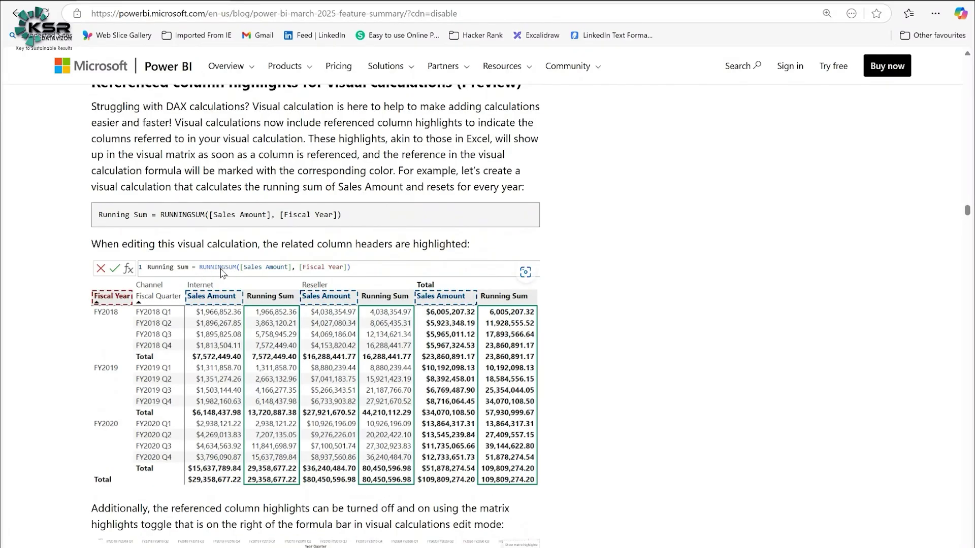
- Examine the referenced column highlights example and the three Enhancements to Reference Lines items in the article
scroll(283, 426, down, 6)
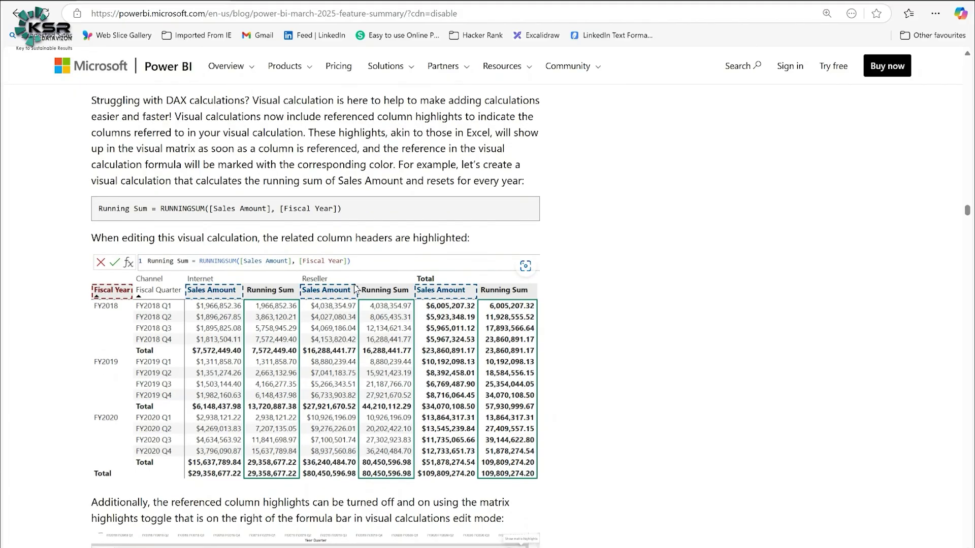
scroll(280, 419, down, 2)
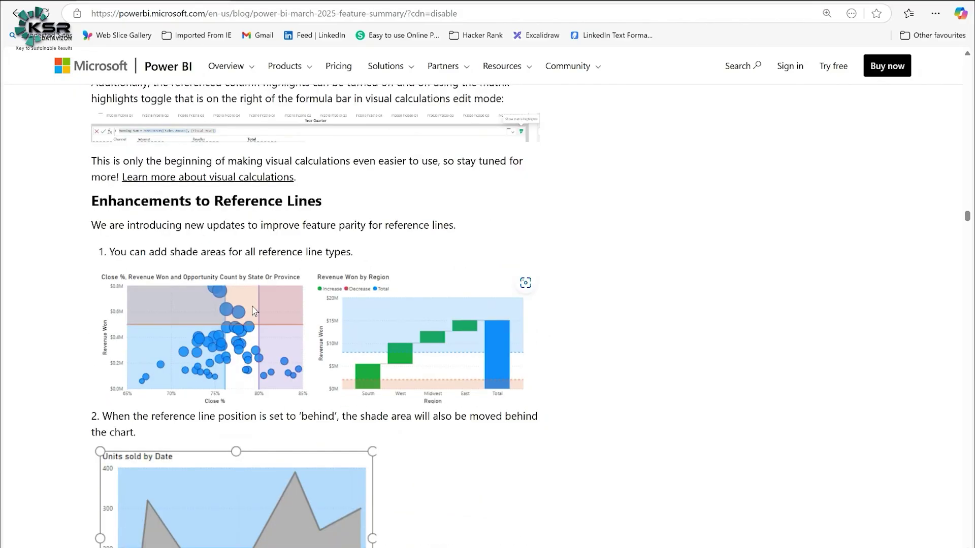
scroll(445, 283, down, 1)
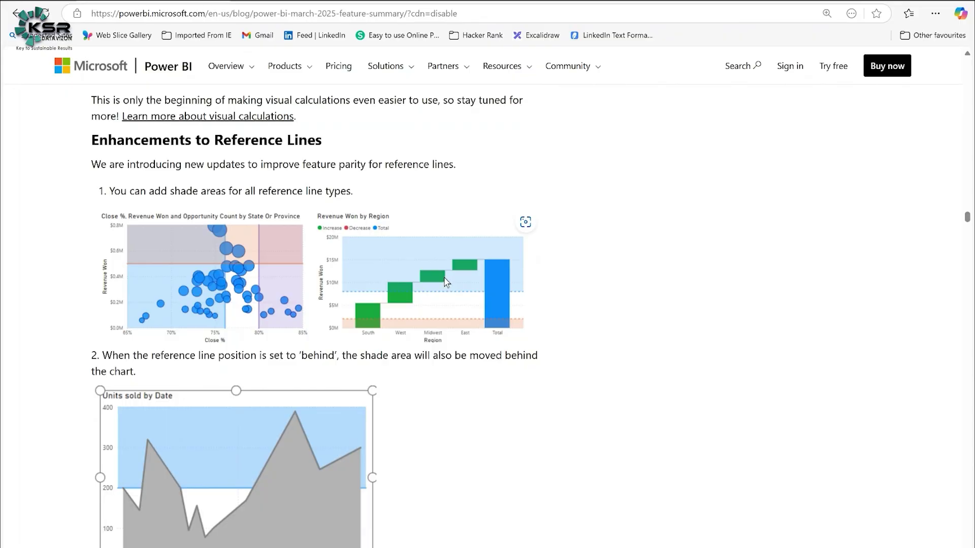
scroll(333, 431, down, 6)
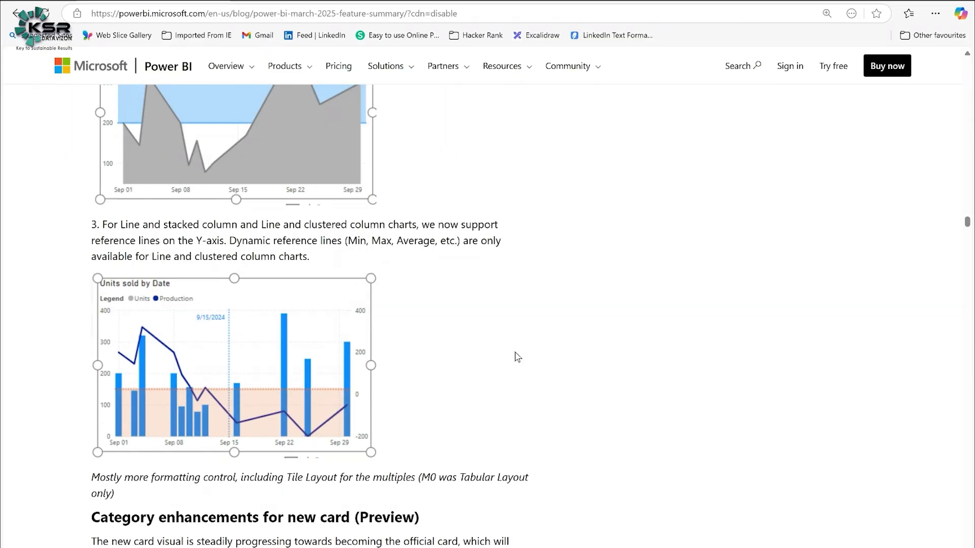
scroll(456, 305, down, 1)
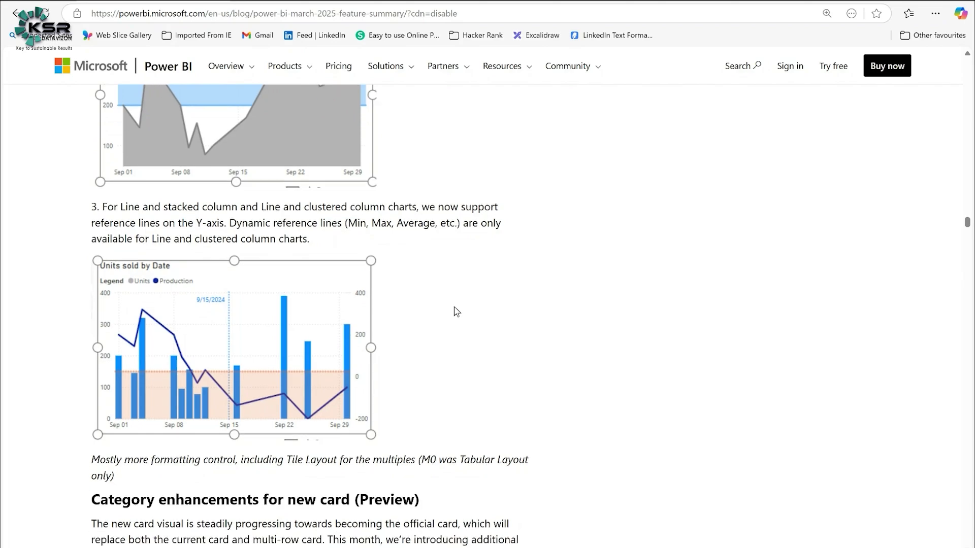
- Return to the beginning of the Power BI March 2025 Feature Summary article
scroll(467, 254, up, 3)
scroll(477, 254, up, 20)
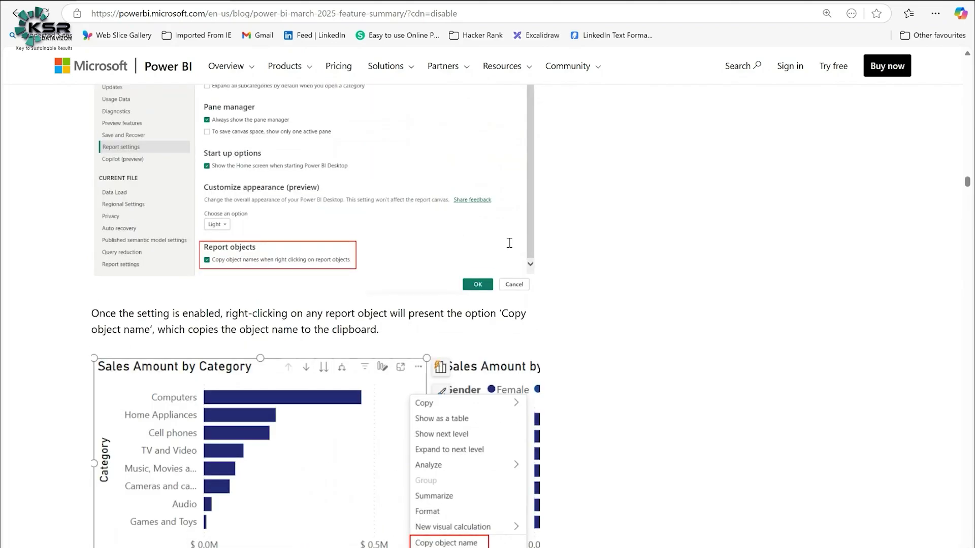
scroll(496, 250, up, 5)
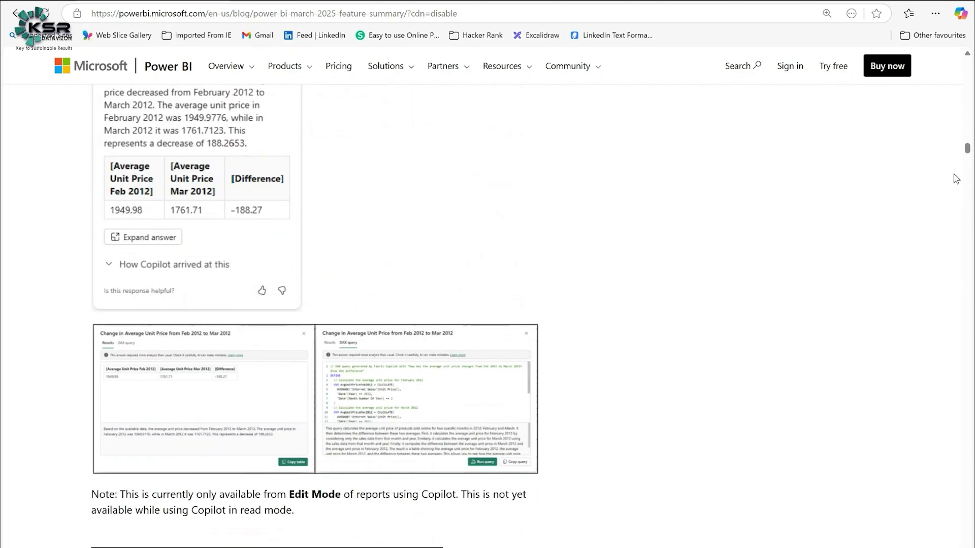
scroll(496, 250, up, 10)
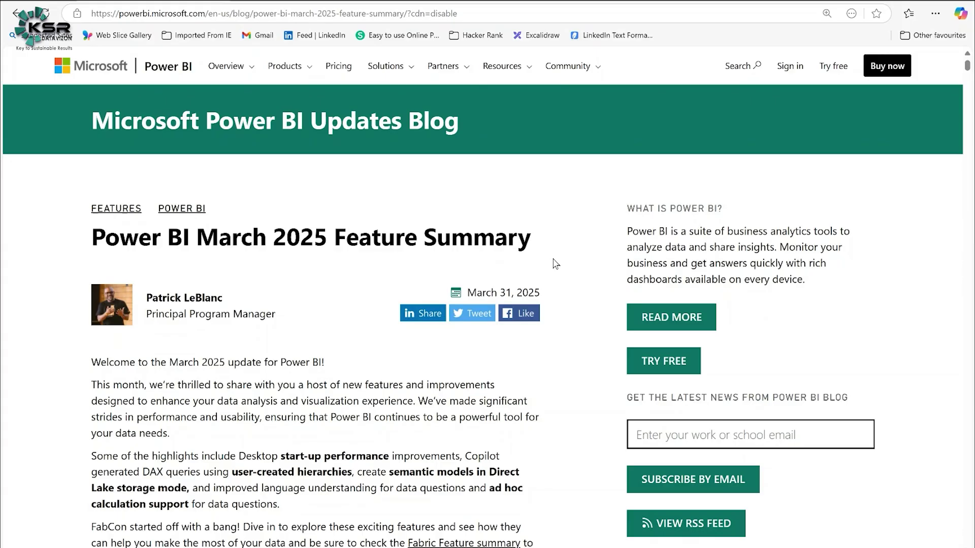